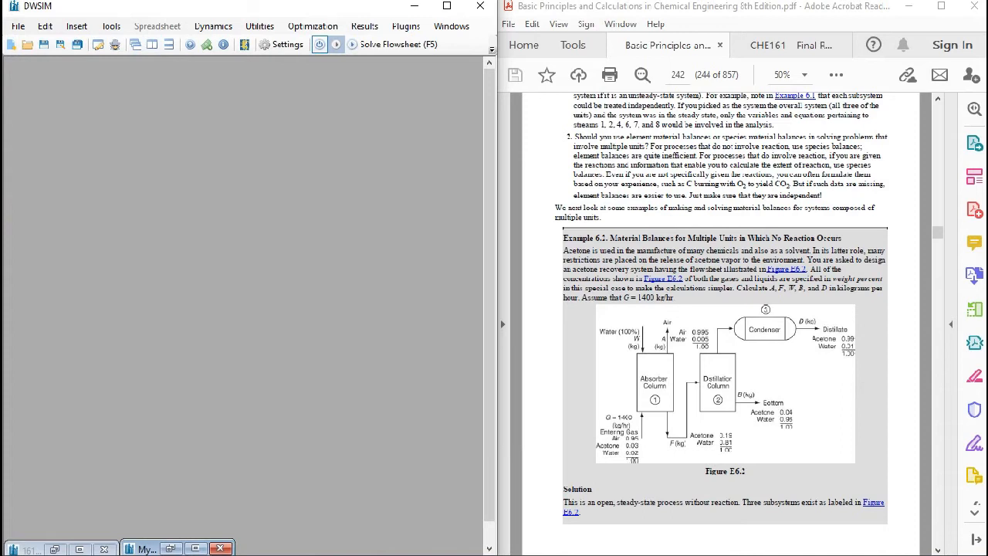
- Create a new process simulation model and add Acetone to its compounds
left_click(18, 25)
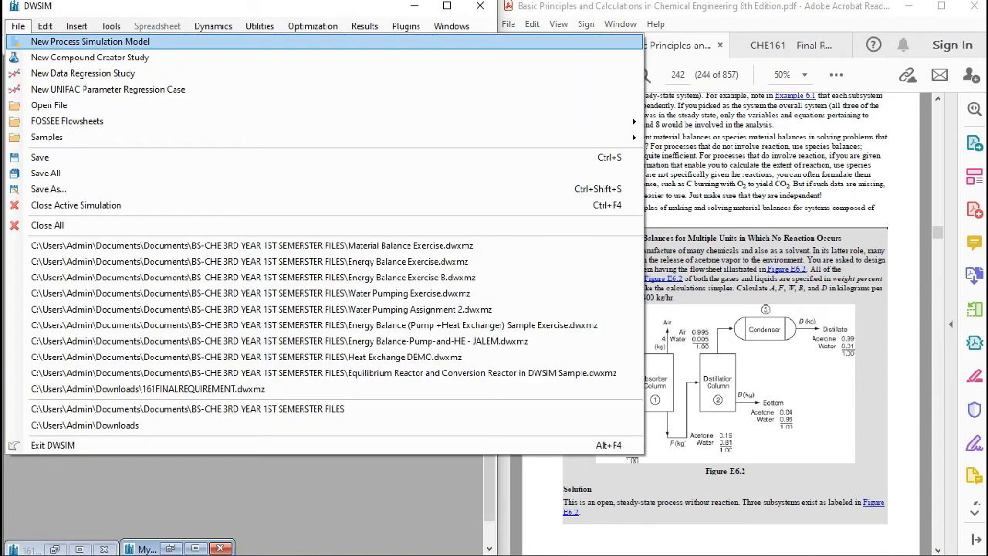
left_click(89, 40)
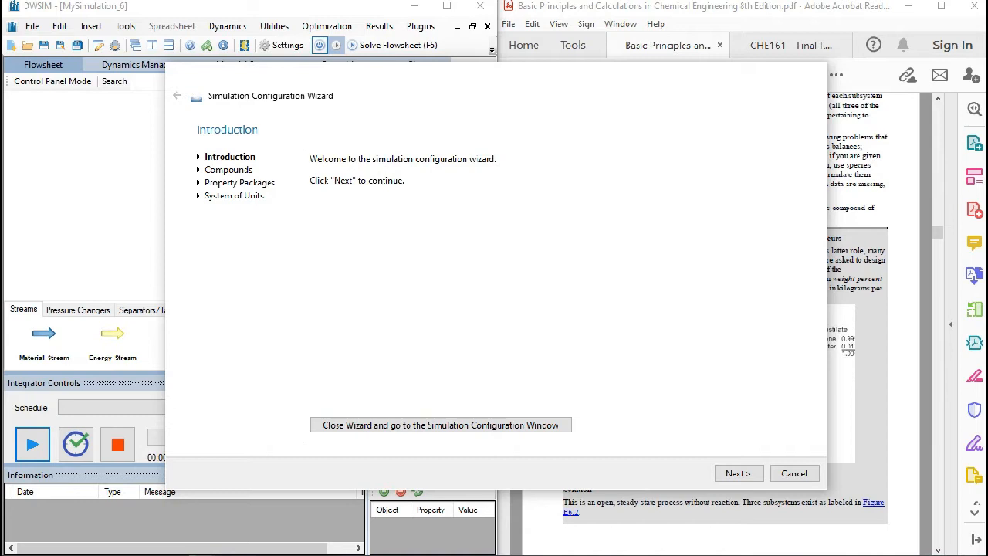
left_click(737, 473)
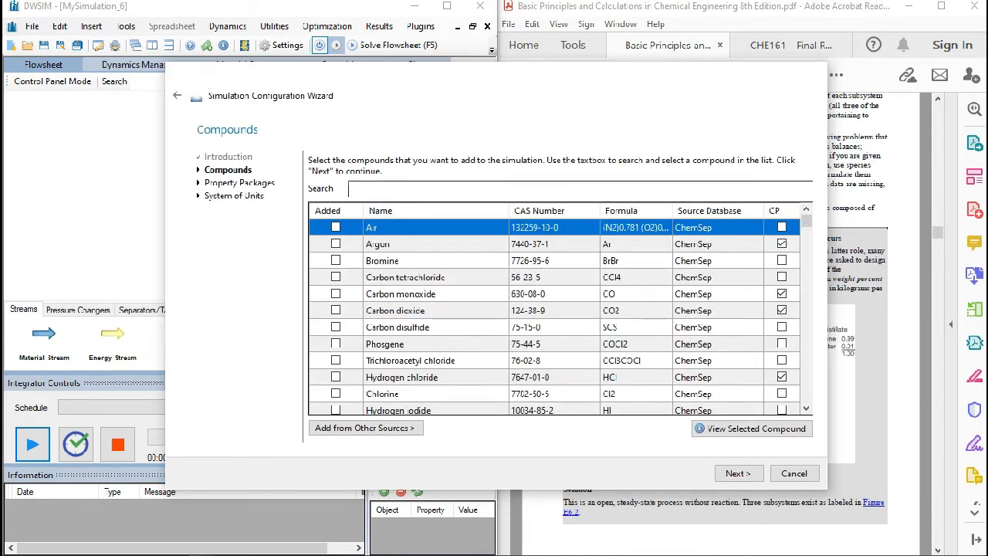
left_click(579, 188)
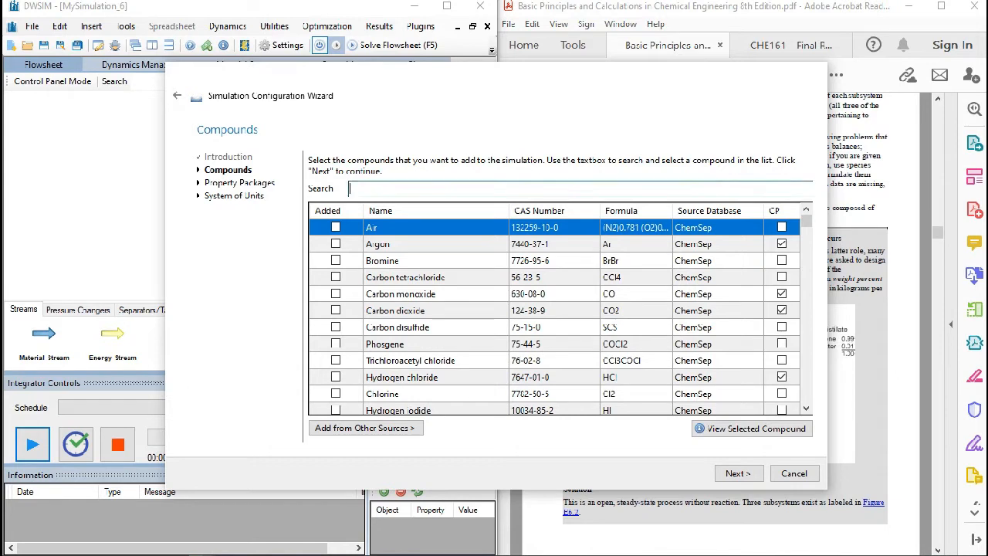
type("acetone")
key("Return")
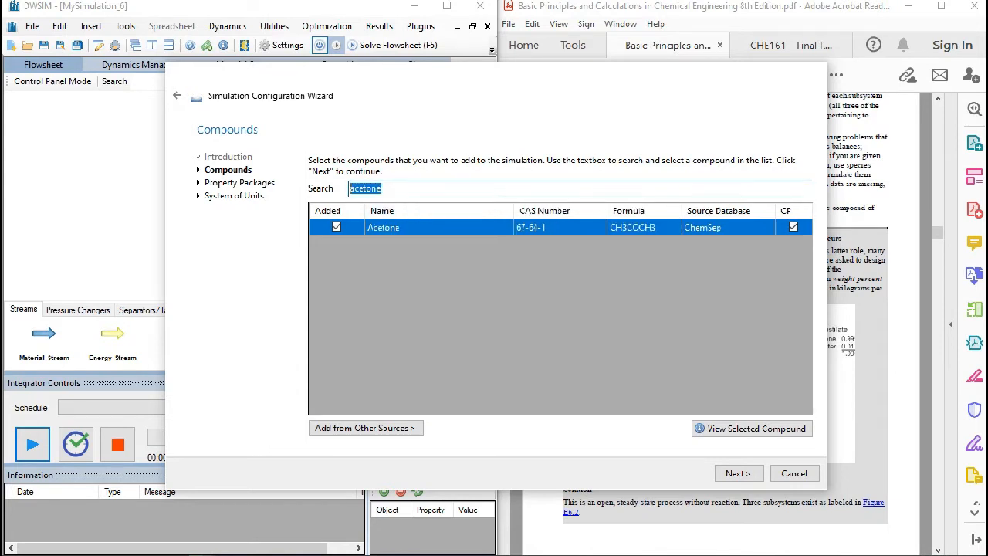
- Add Air and Water to the simulation's compounds
type("air")
key("Return")
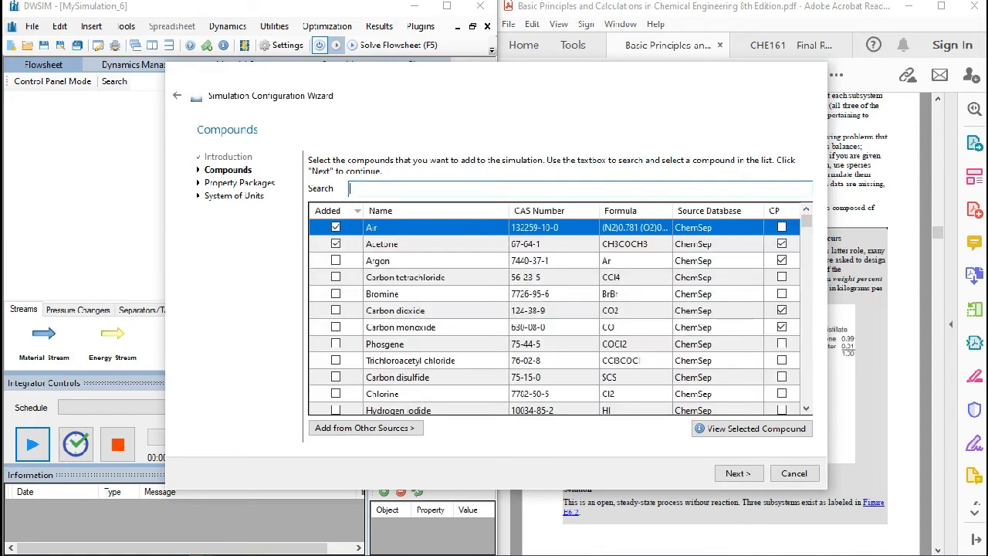
type("water")
key("Return")
key("BackSpace")
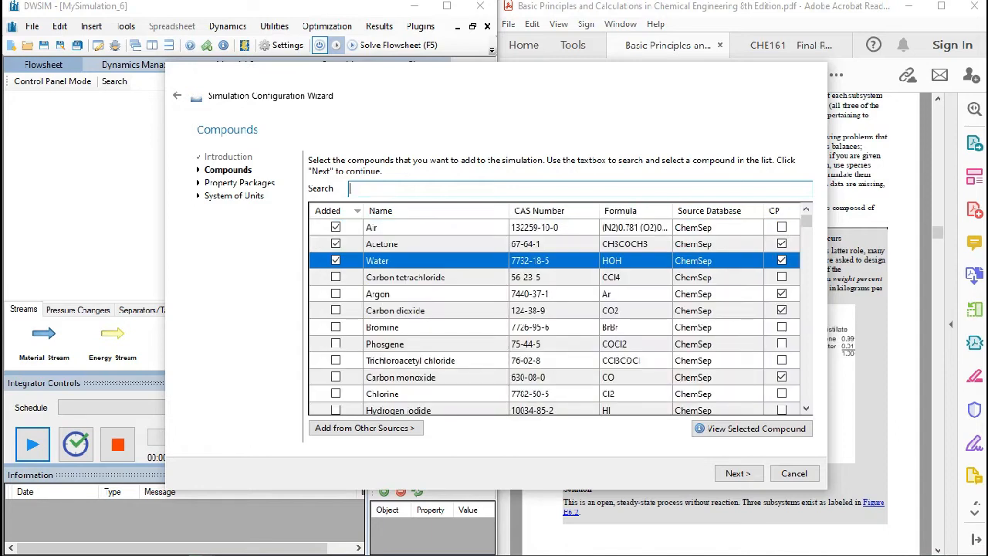
left_click(401, 227)
left_click(401, 243)
left_click(402, 261)
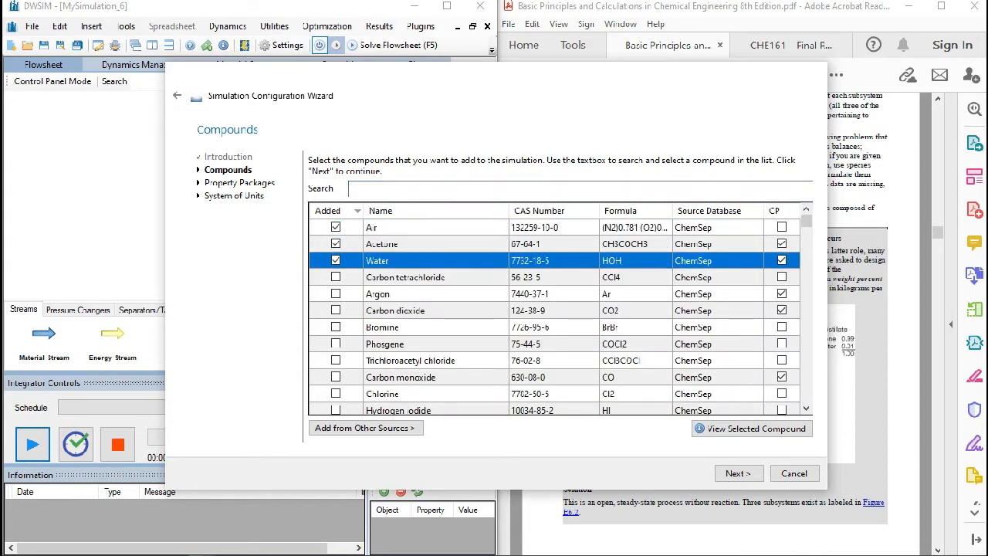
- Add Raoult's Law as the simulation's property package
left_click(738, 473)
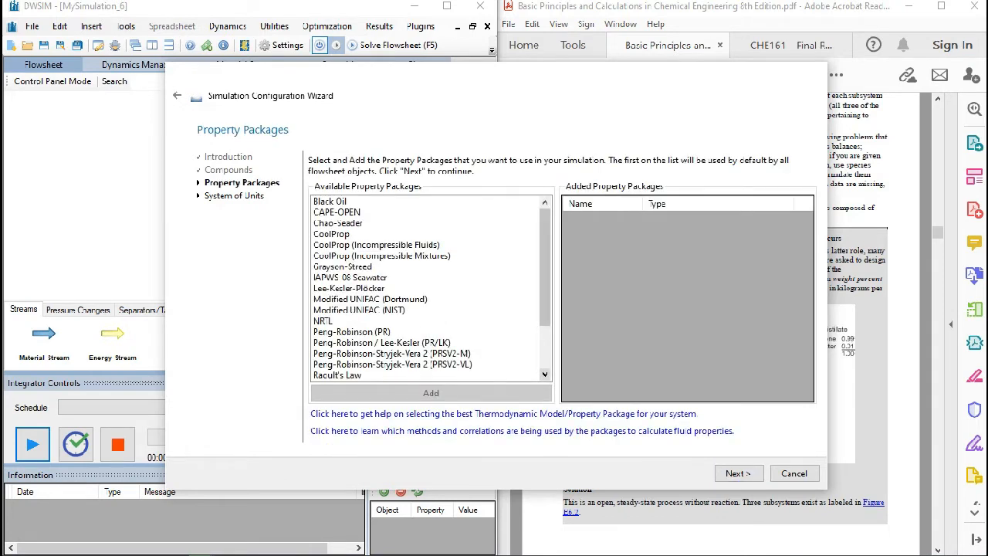
scroll(431, 288, "down", 2)
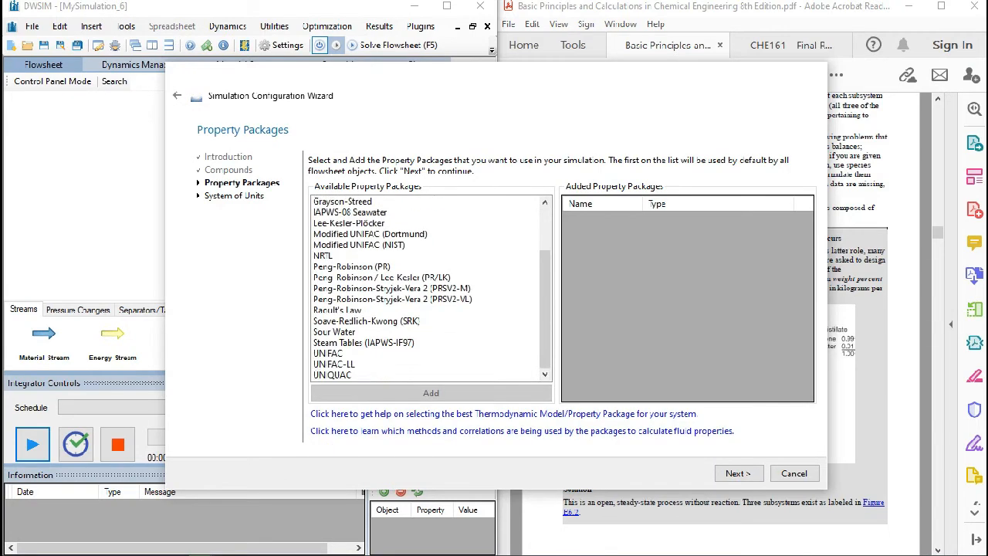
left_click(337, 310)
left_click(431, 393)
- Apply the MyUnits system of units with temperature in C and pressure in atm, and finish the simulation configuration
left_click(737, 473)
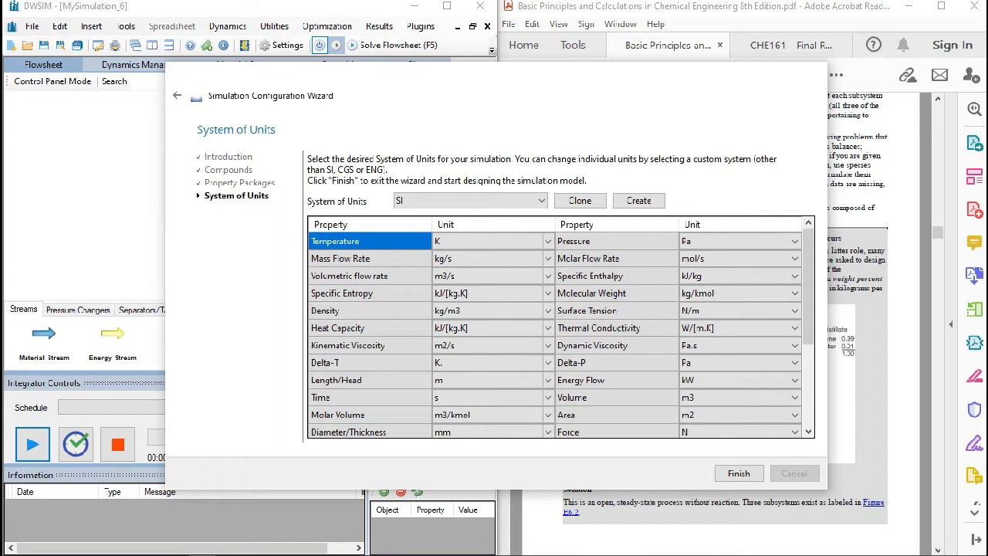
left_click(471, 200)
left_click(463, 301)
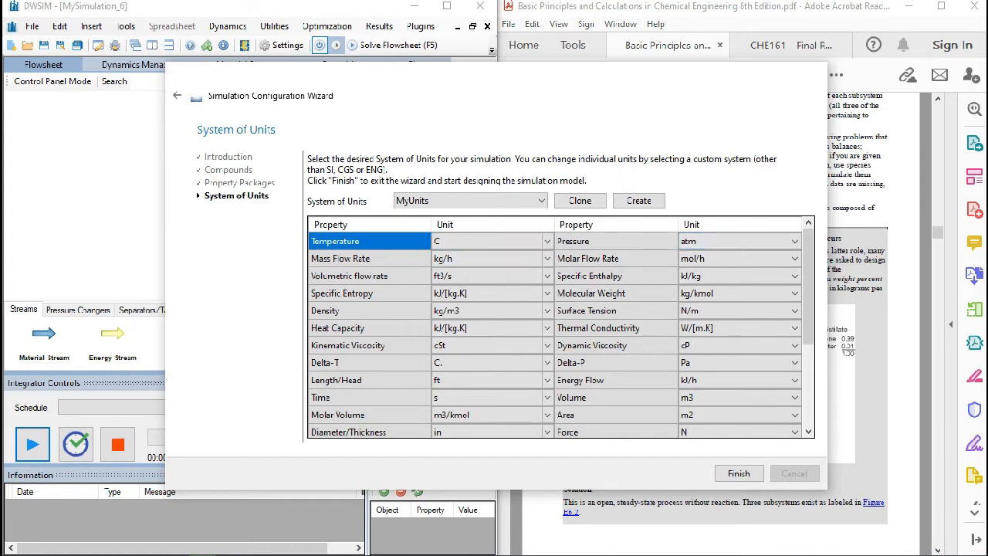
left_click(494, 242)
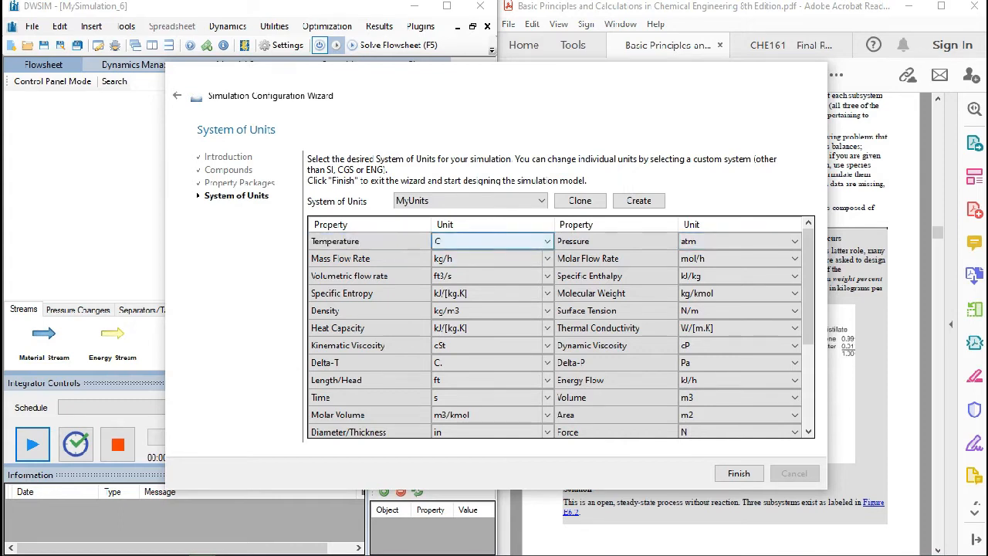
left_click(494, 242)
left_click(494, 241)
left_click(733, 242)
left_click(733, 242)
left_click(734, 266)
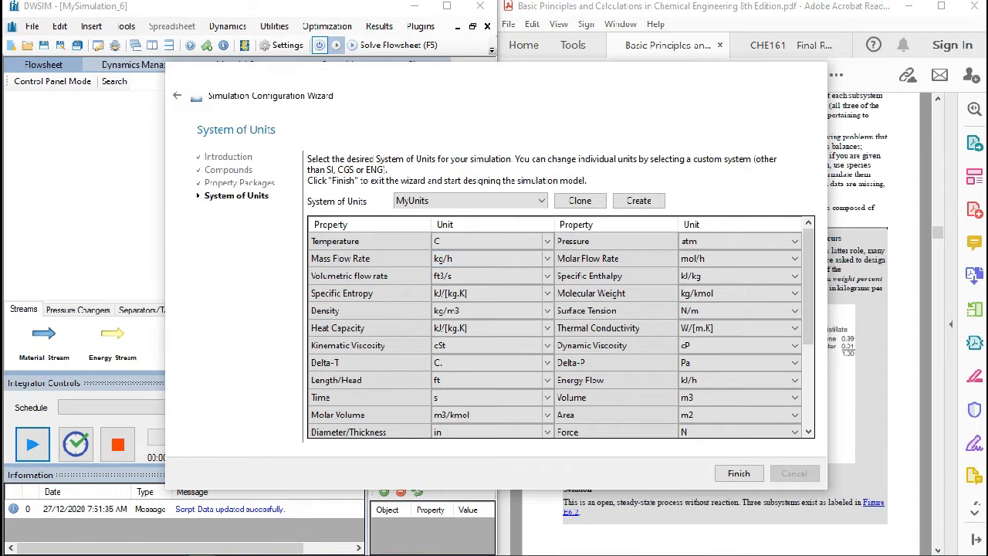
left_click(739, 473)
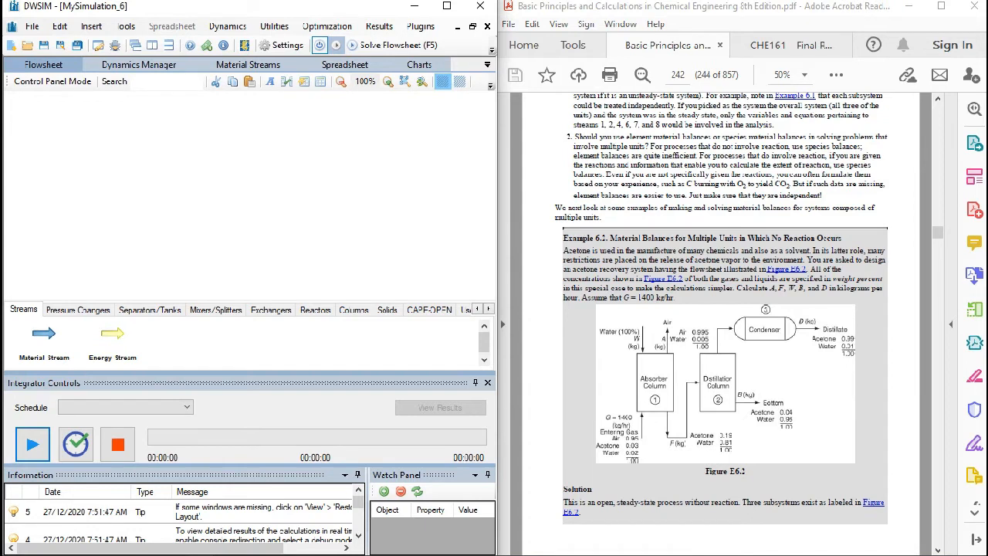
left_click(353, 309)
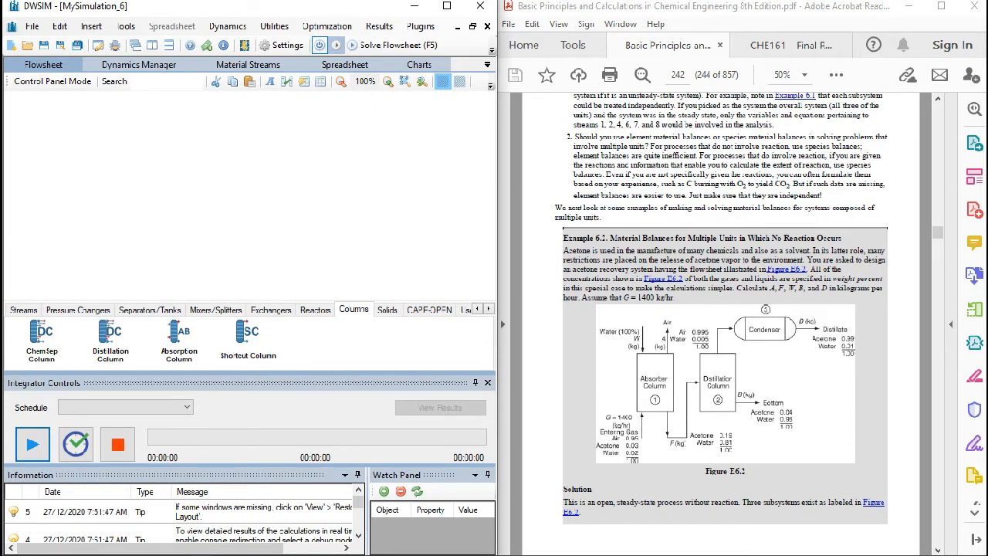
left_click_drag(179, 334, 217, 177)
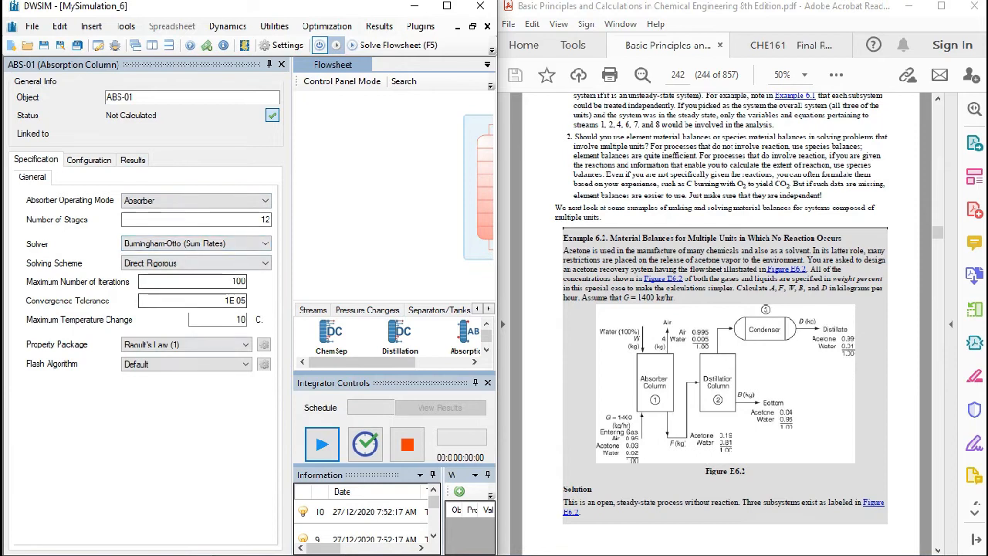
left_click_drag(432, 216, 323, 227)
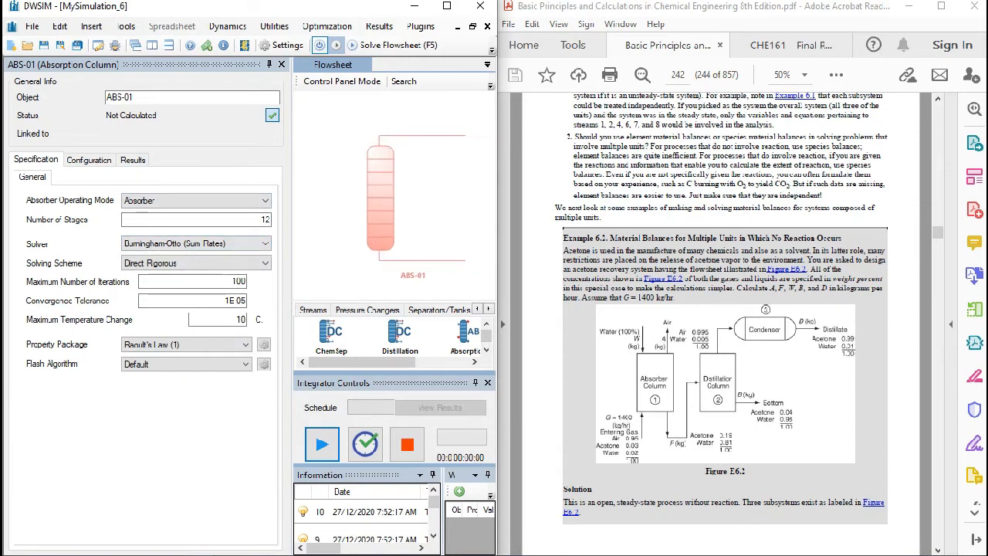
left_click(88, 159)
left_click(83, 179)
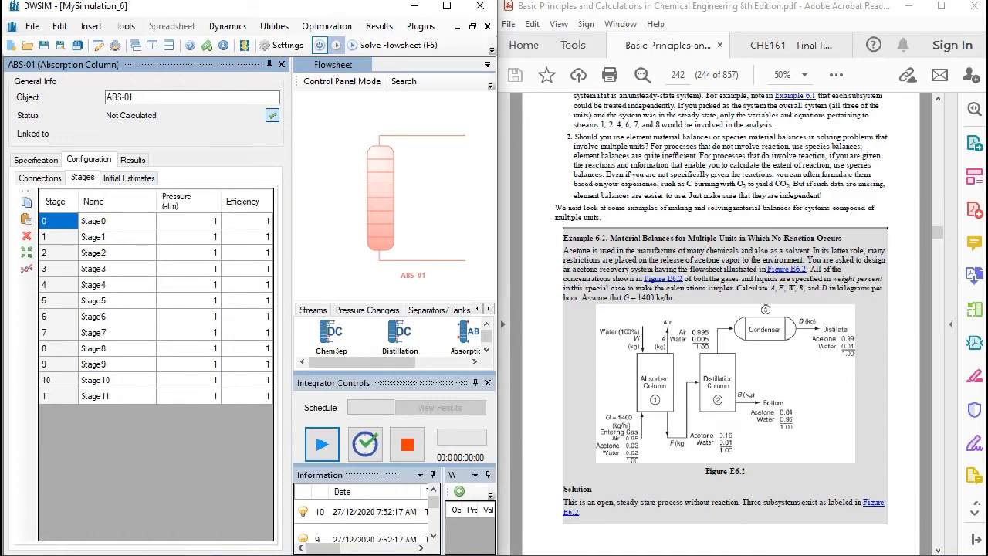
left_click(282, 65)
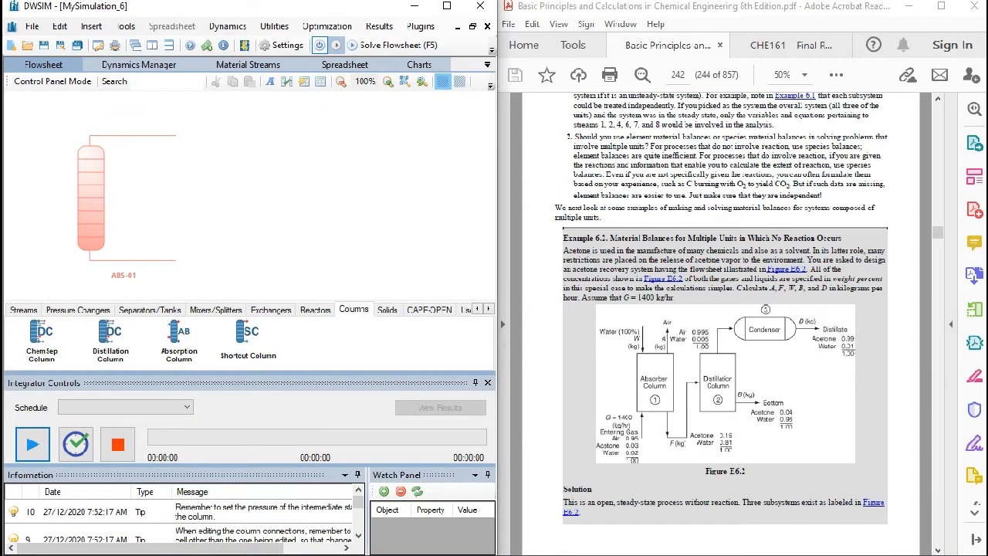
left_click(235, 202)
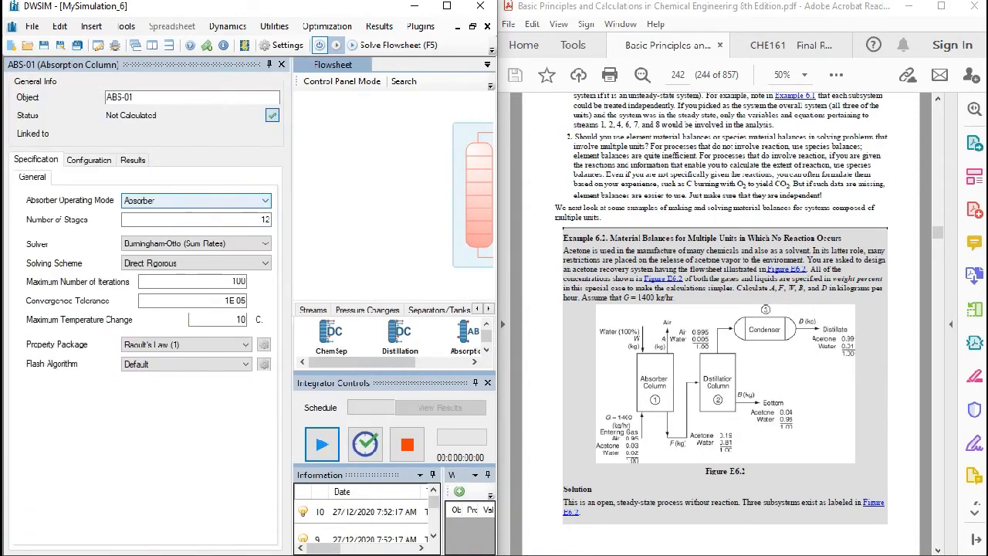
left_click(281, 65)
right_click(236, 218)
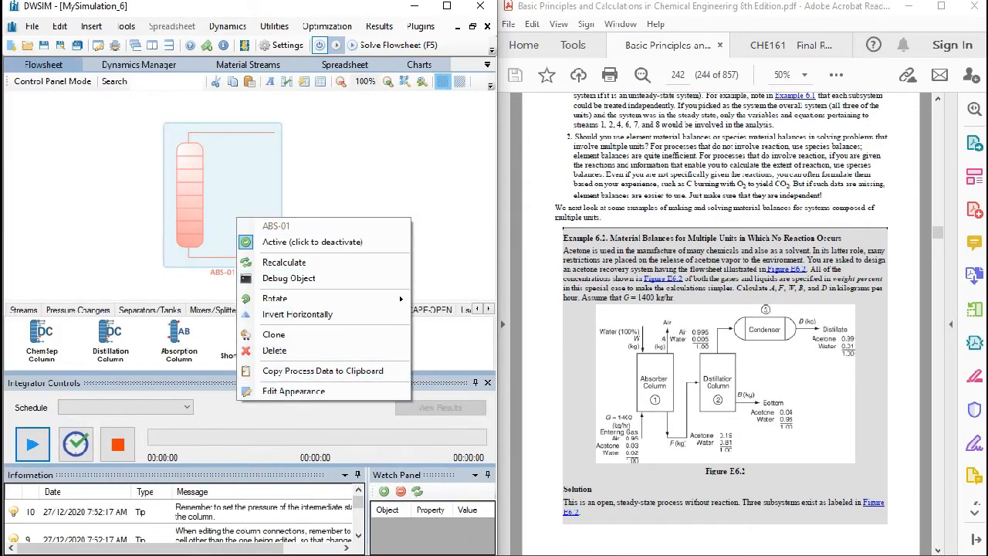
left_click(274, 351)
left_click(474, 337)
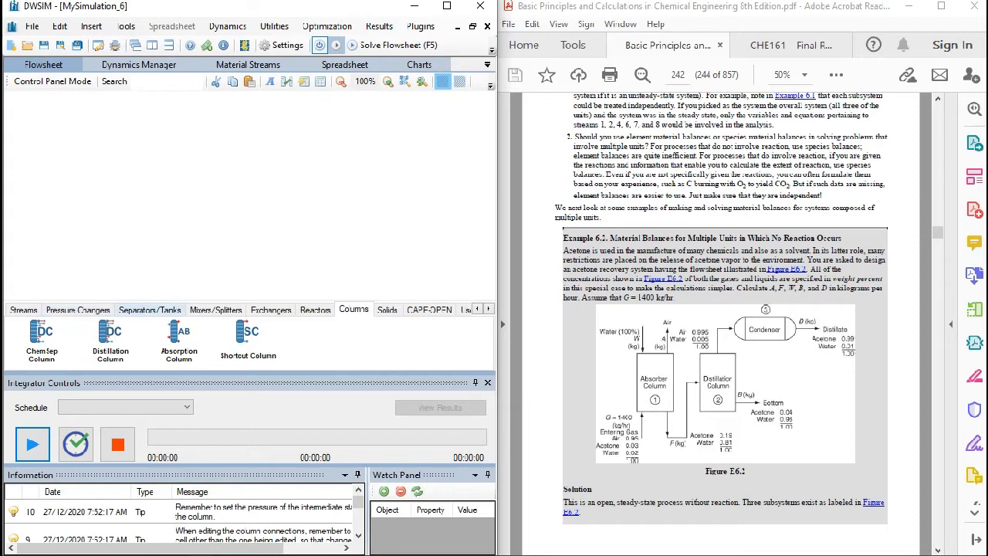
- Add a Stream Mixer to the flowsheet and position it near the middle of the canvas
left_click(215, 310)
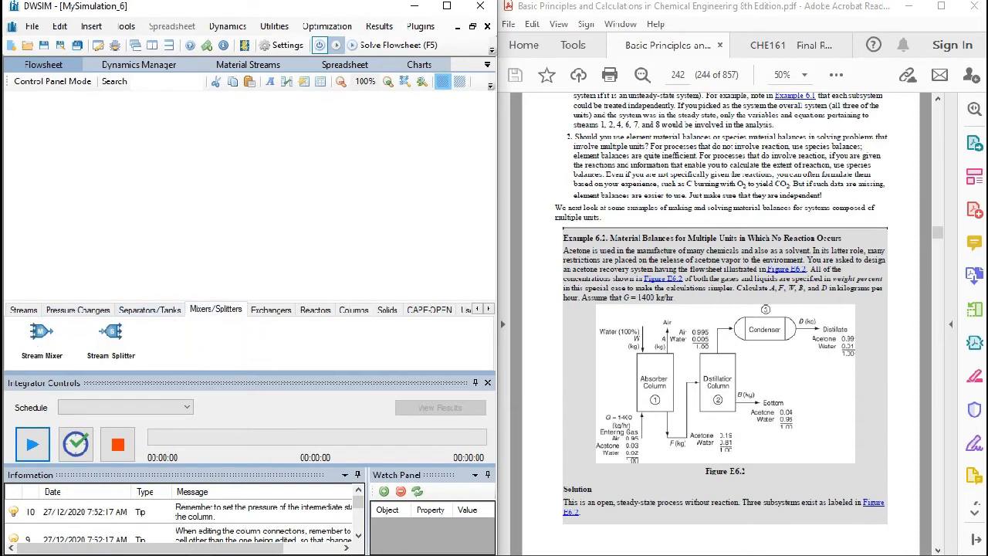
left_click_drag(42, 332, 138, 177)
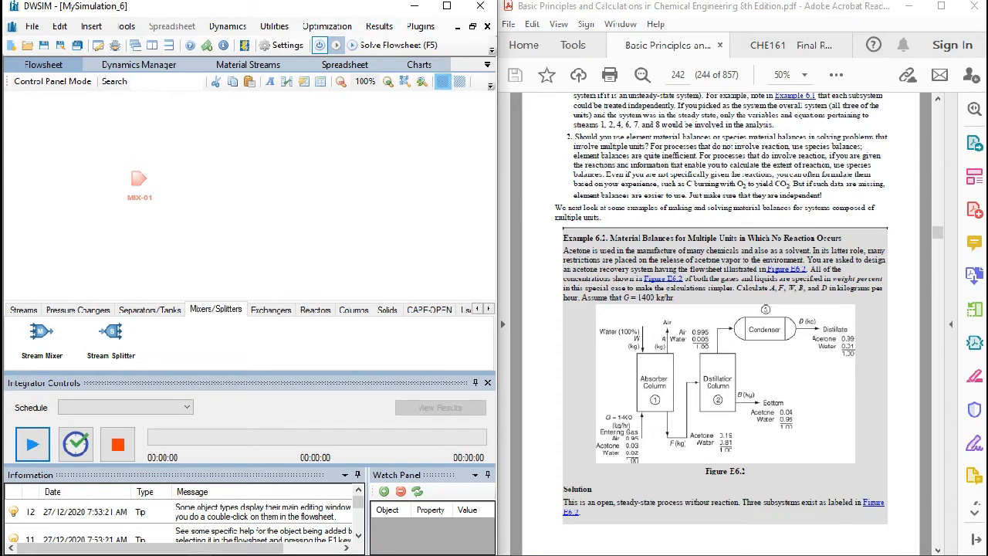
left_click_drag(139, 179, 162, 180)
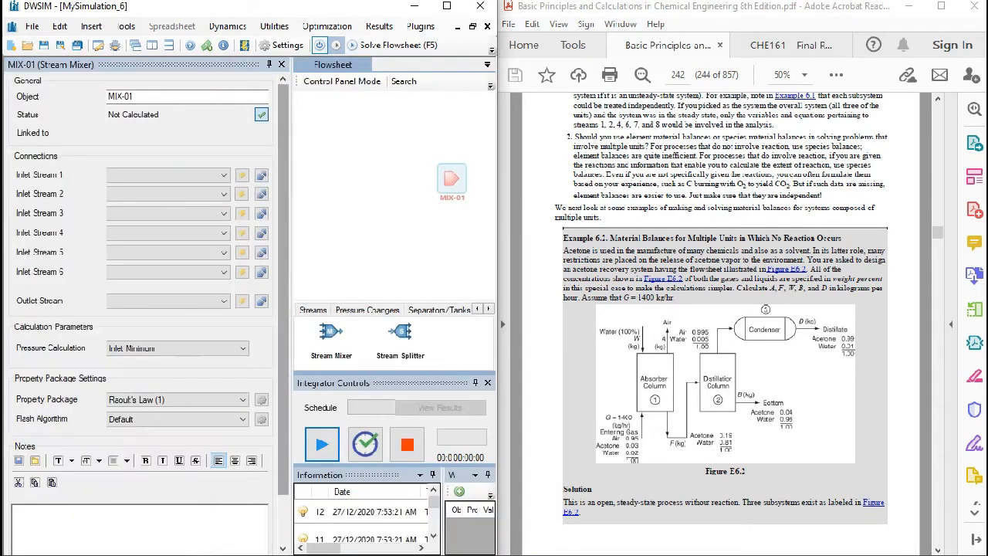
left_click_drag(452, 178, 401, 176)
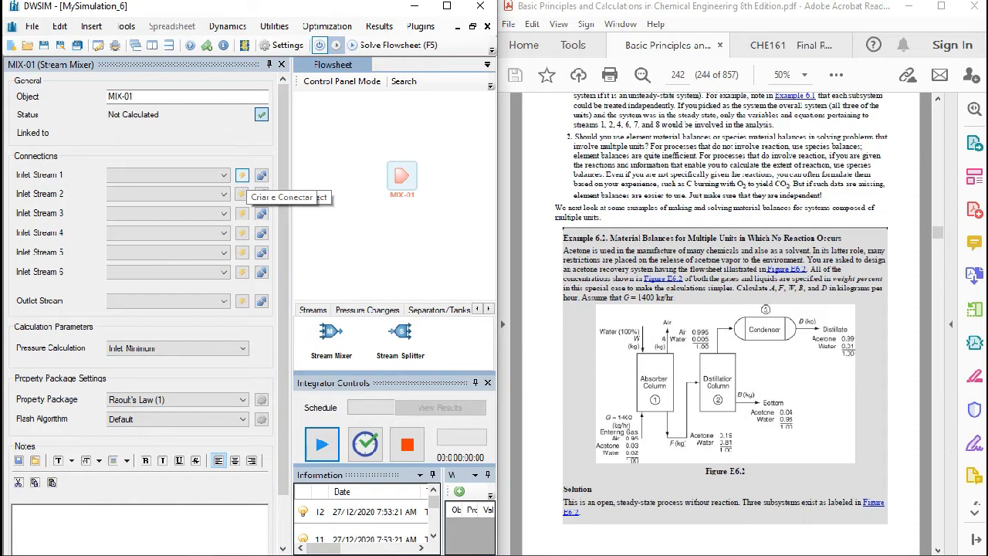
- Create and connect material streams at the mixer's first two inlets, and deactivate the flowsheet calculator
left_click(241, 194)
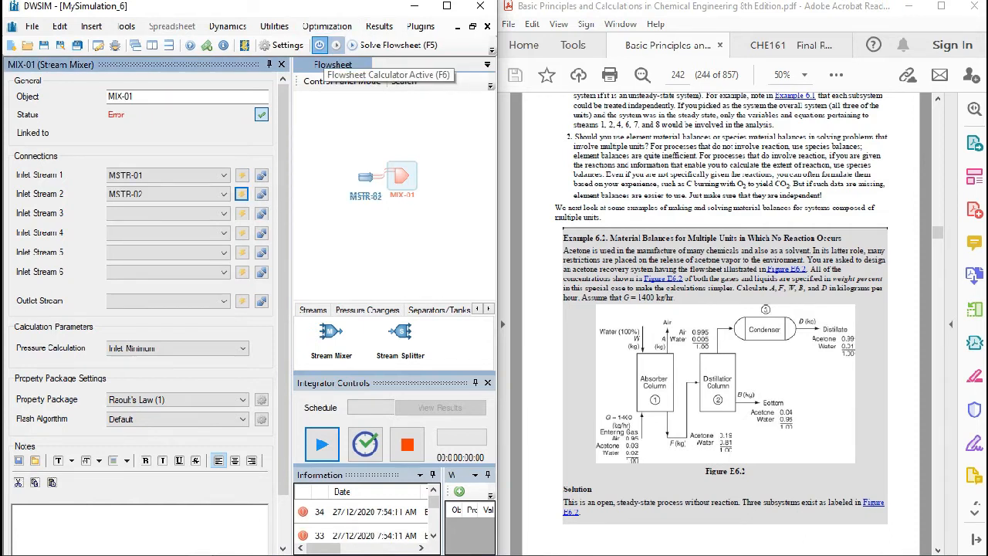
left_click(319, 45)
- Separate the overlapping inlet streams, placing the first above and the second below the mixer on its inlet side
mouse_move(375, 195)
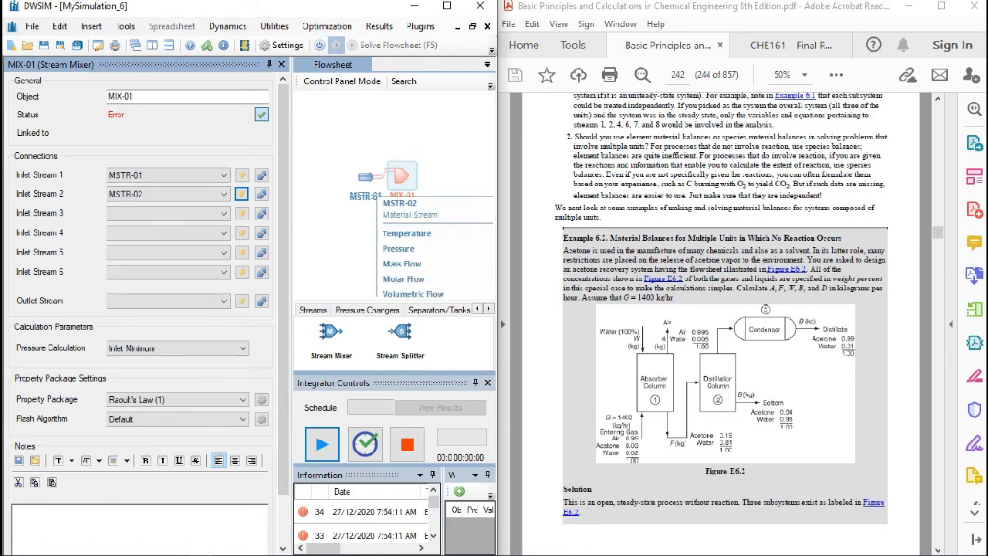
left_click_drag(366, 178, 346, 222)
left_click_drag(366, 177, 349, 136)
- Create and connect an outlet material stream to the mixer and move it slightly away from the mixer
left_click(400, 180)
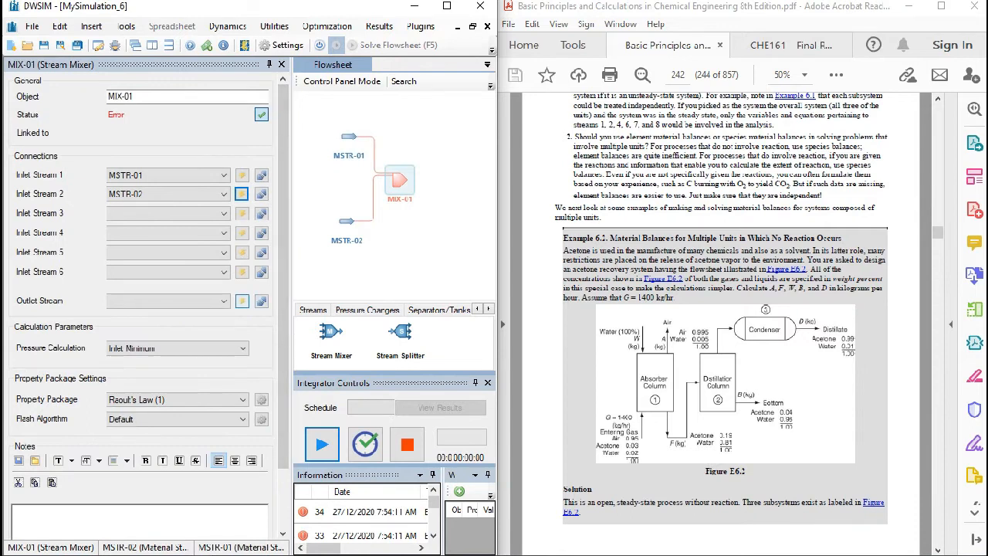
left_click(241, 301)
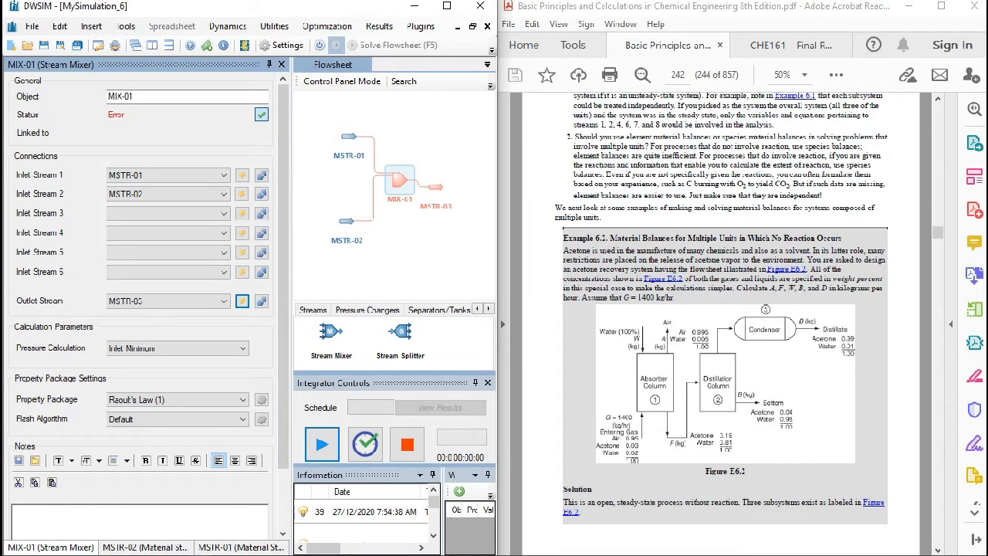
left_click_drag(436, 187, 446, 184)
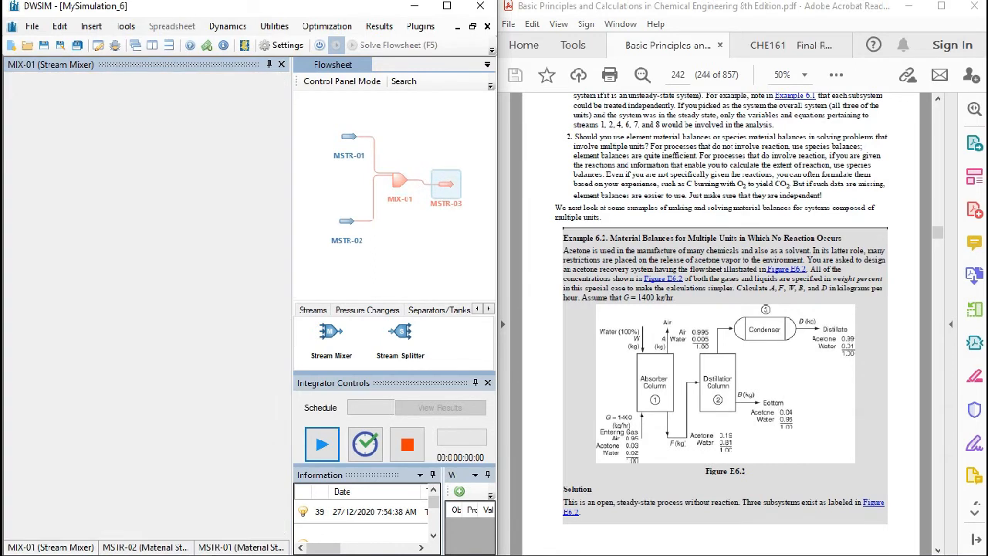
left_click(399, 181)
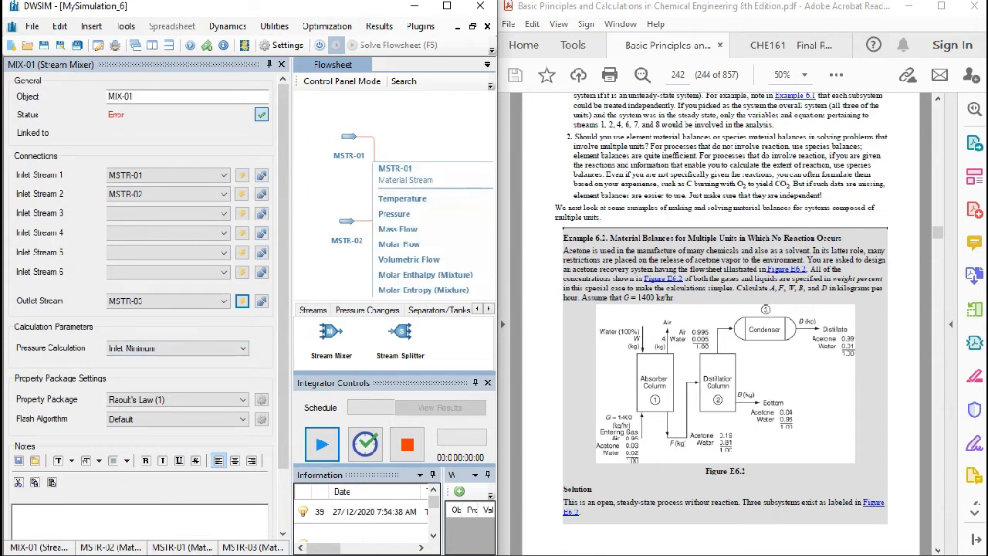
- Rename the upper inlet stream of the mixer as W
left_click(349, 136)
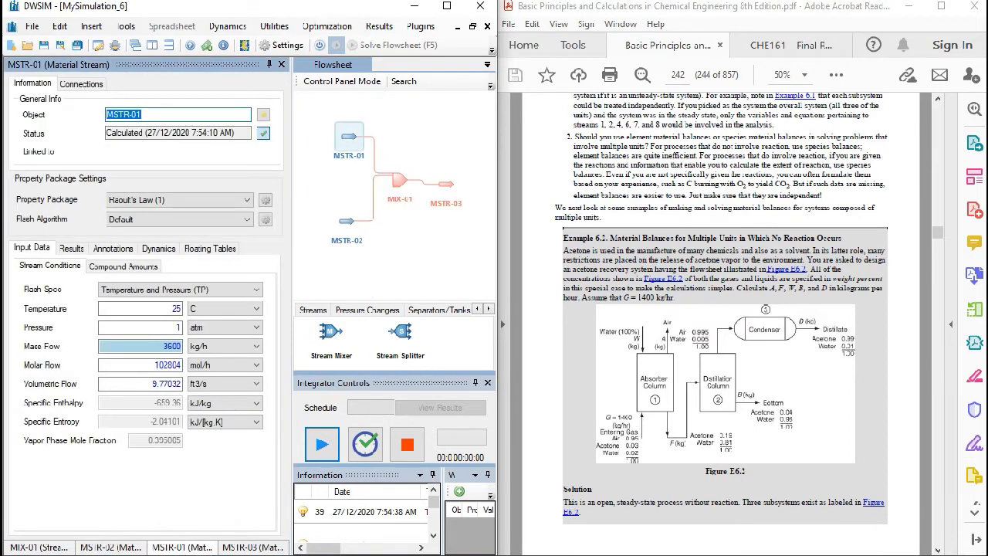
type("W")
key("Return")
- Rename the lower inlet stream of the mixer as G
left_click(346, 221)
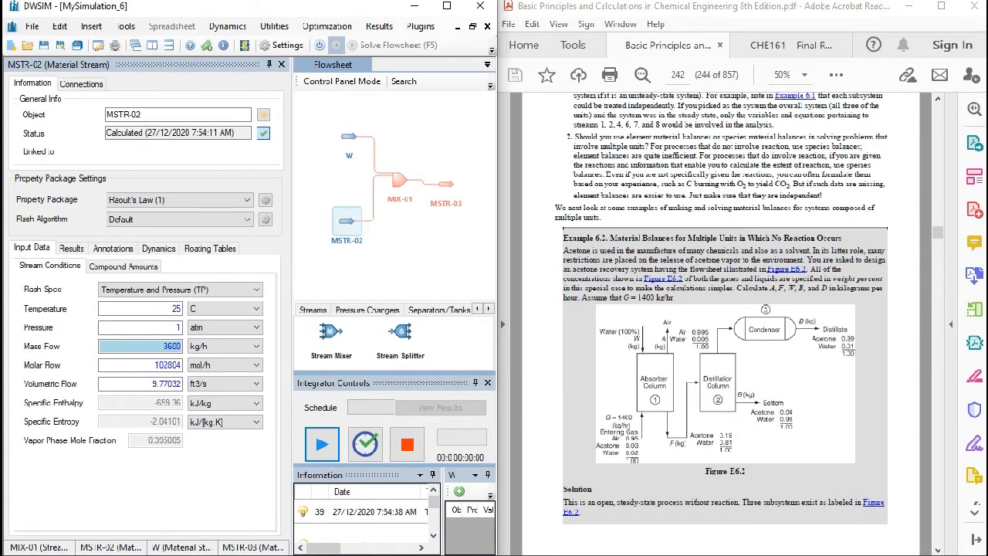
left_click(165, 114)
key("BackSpace")
key("BackSpace")
key("BackSpace")
key("BackSpace")
key("BackSpace")
key("BackSpace")
key("BackSpace")
type("G")
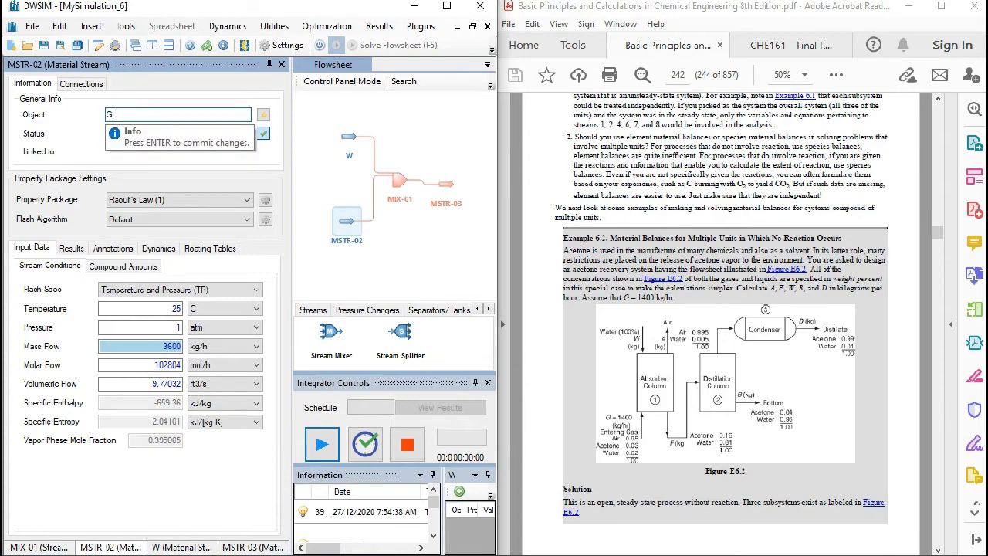
key("Return")
- Rename the mixer's outlet stream as W+G and close the open object editors
left_click(445, 185)
left_click(165, 115)
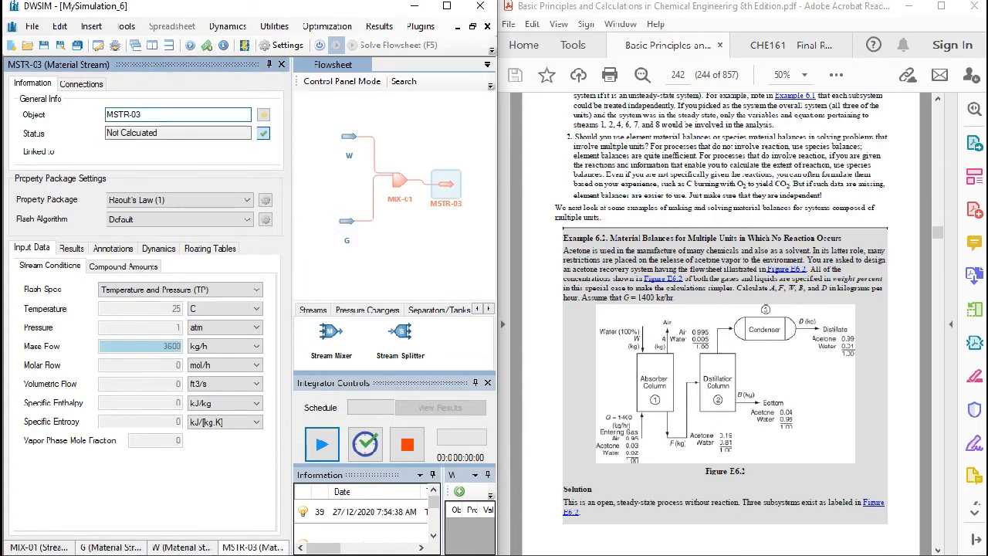
left_click(399, 180)
left_click(446, 184)
left_click_drag(166, 114, 106, 114)
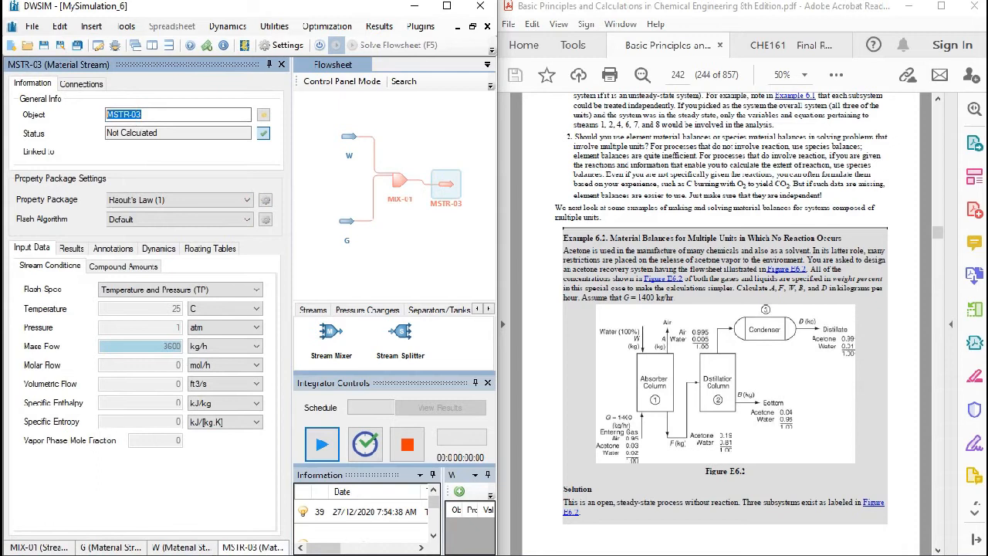
type("W+G")
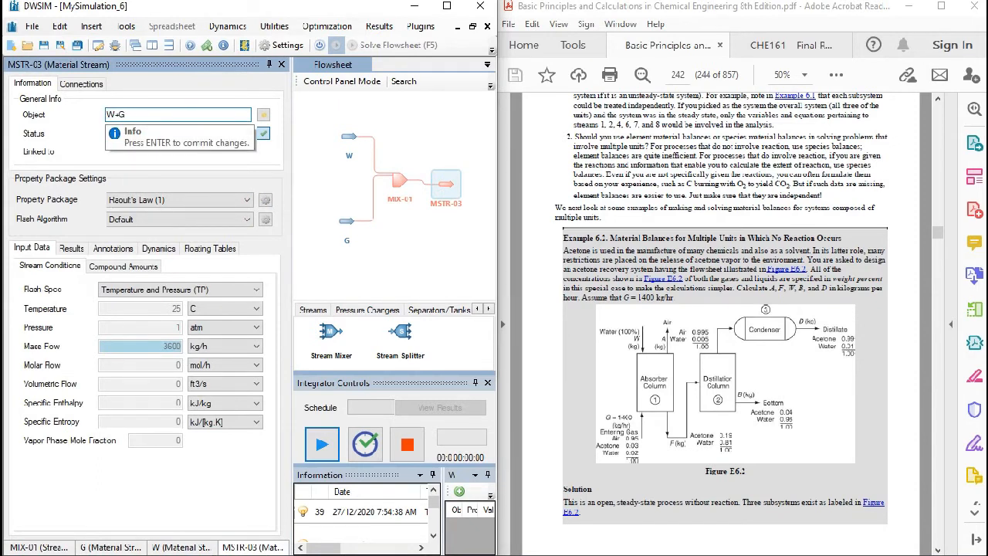
key("Return")
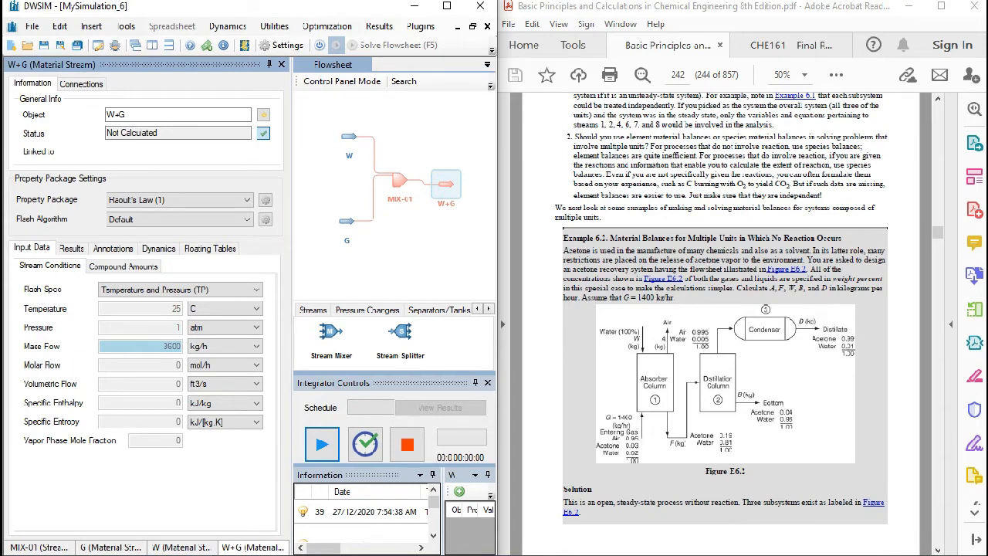
left_click(281, 64)
left_click(281, 64)
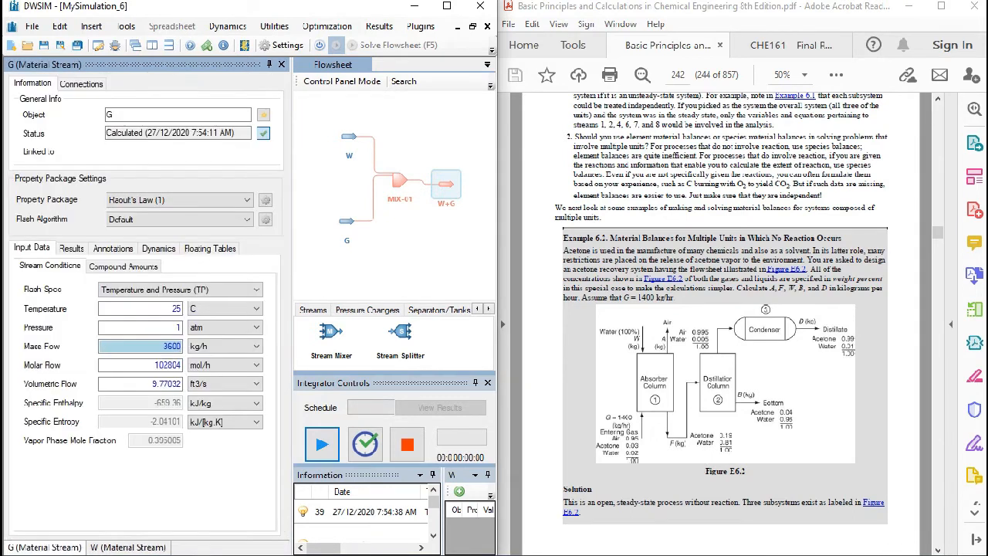
left_click(281, 64)
left_click(281, 65)
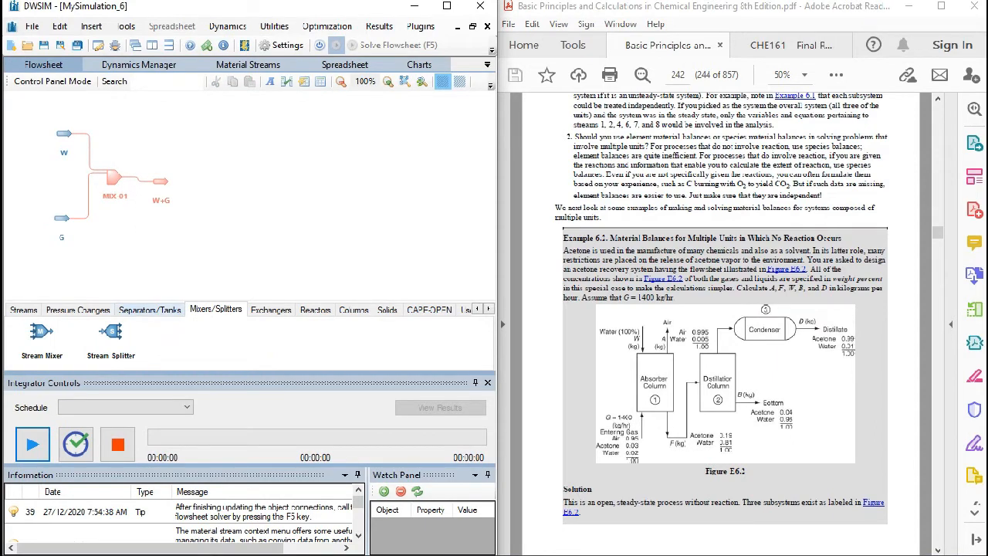
- Add a Compound Separator downstream of stream W+G and connect W+G as its inlet stream
left_click(150, 309)
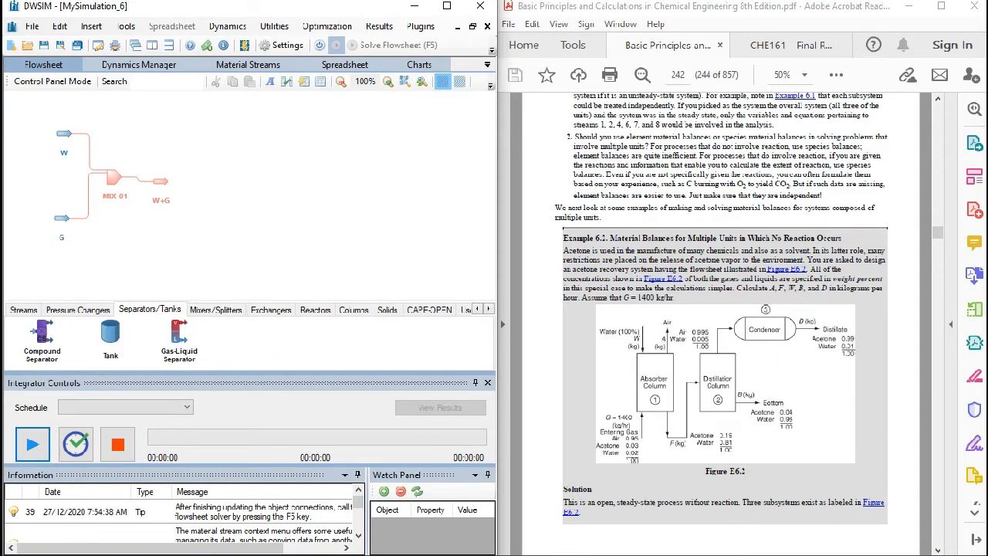
left_click_drag(42, 332, 210, 180)
double_click(210, 181)
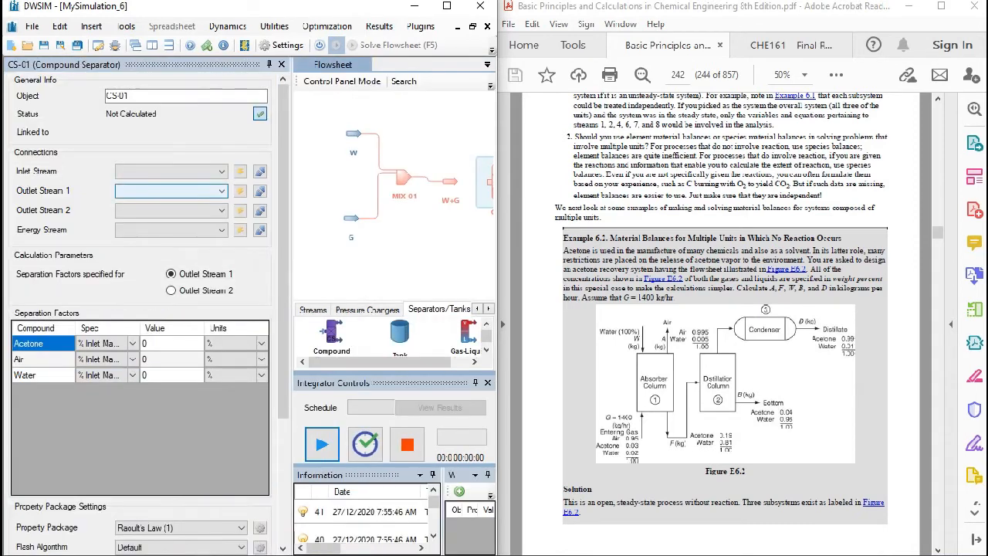
left_click(269, 64)
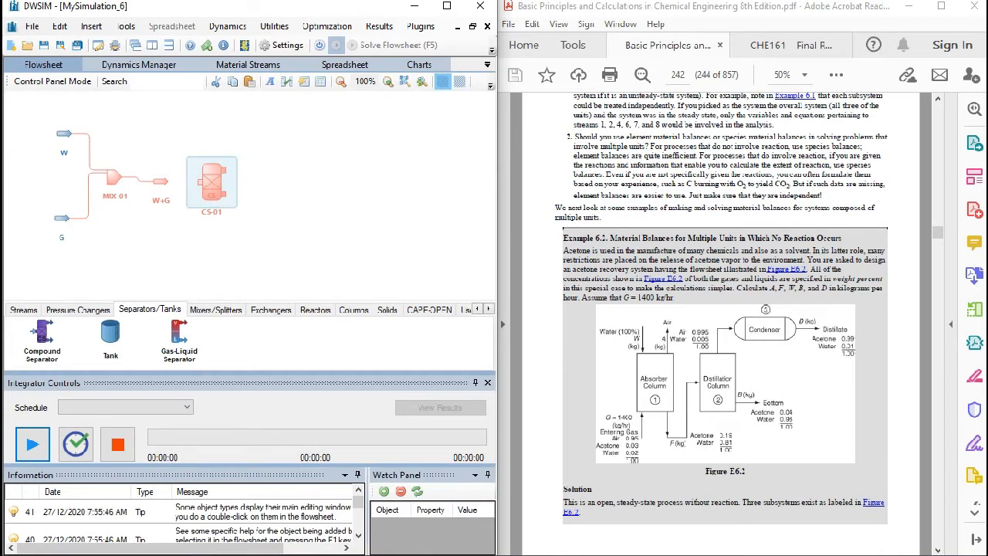
double_click(211, 183)
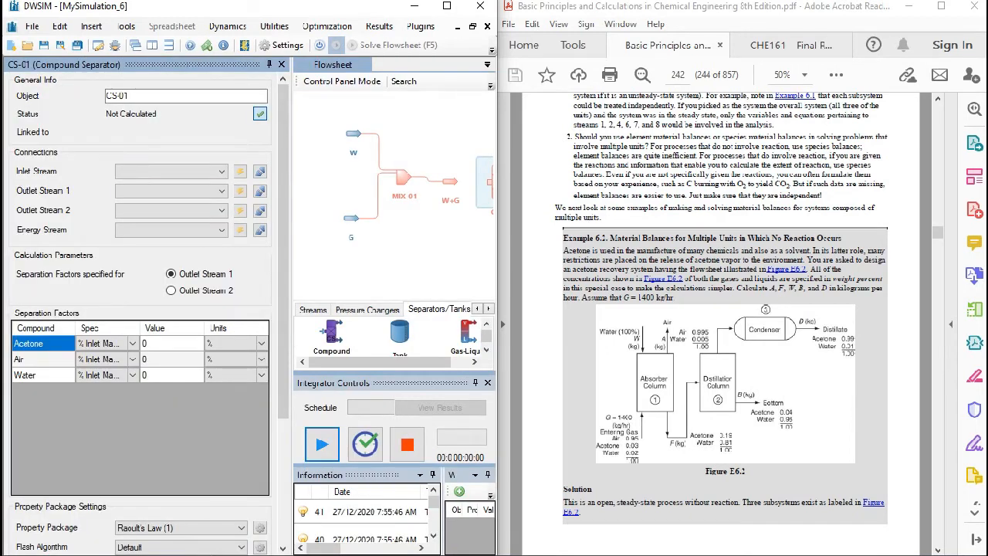
left_click(220, 171)
left_click(126, 185)
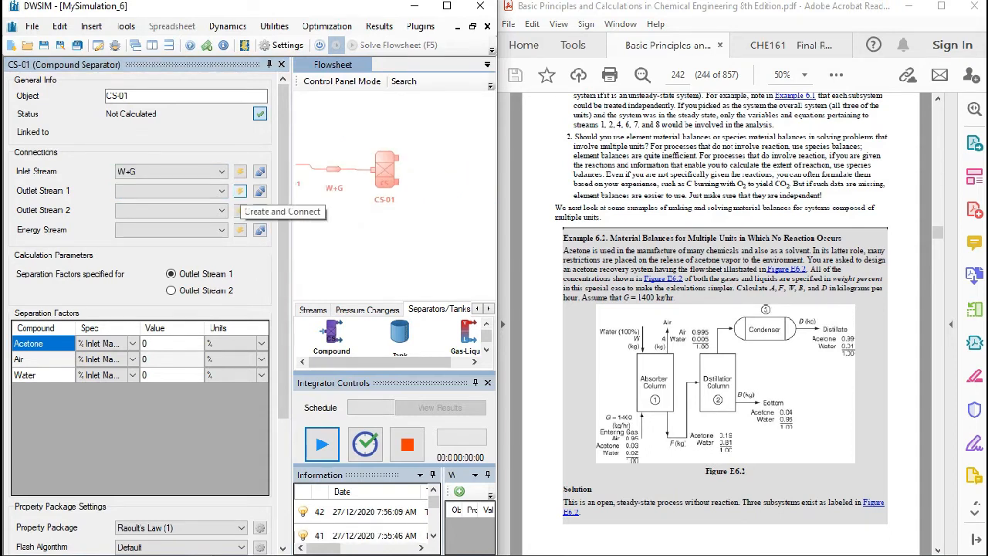
- Create and connect two outlet material streams, spaced apart vertically, and an energy stream to the compound separator
left_click(239, 190)
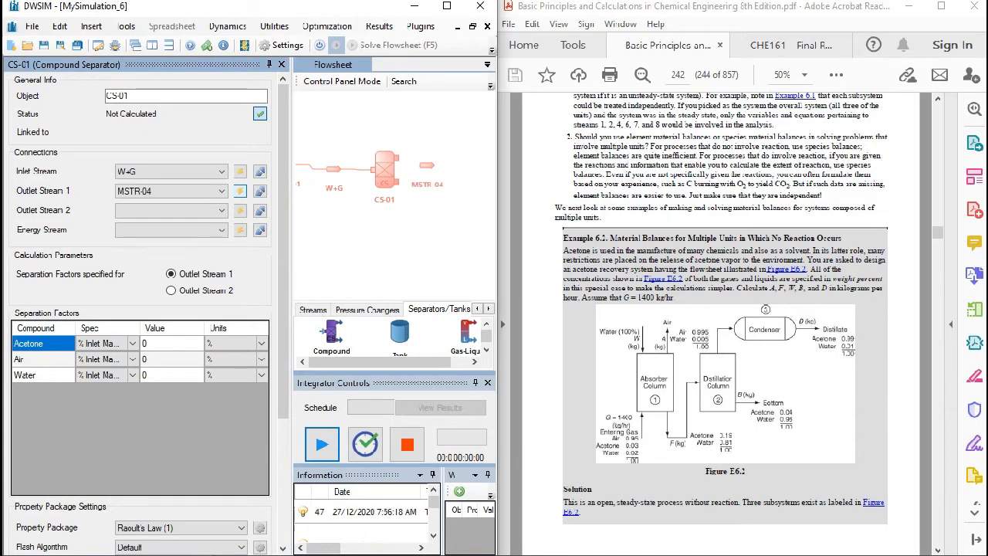
left_click(241, 210)
left_click(435, 151)
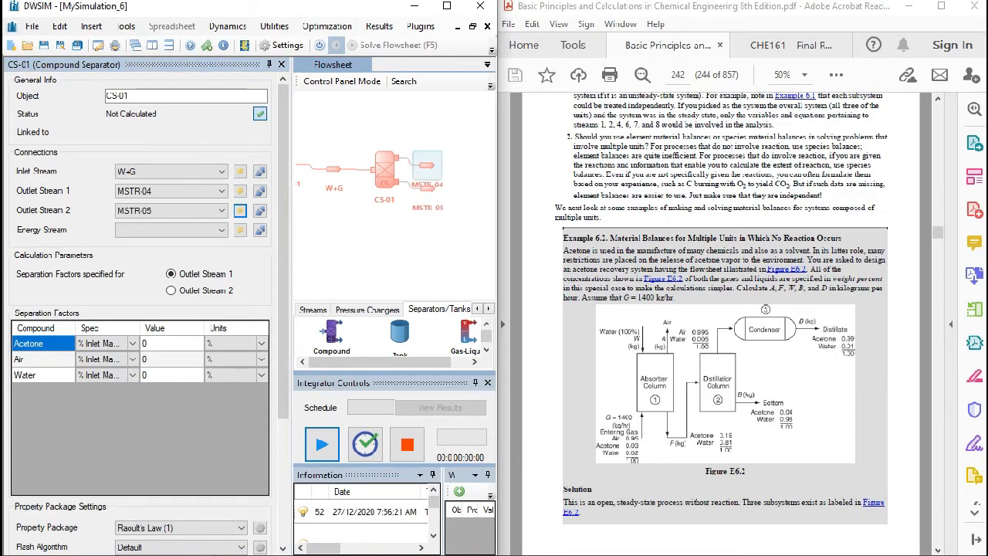
left_click_drag(426, 187, 437, 209)
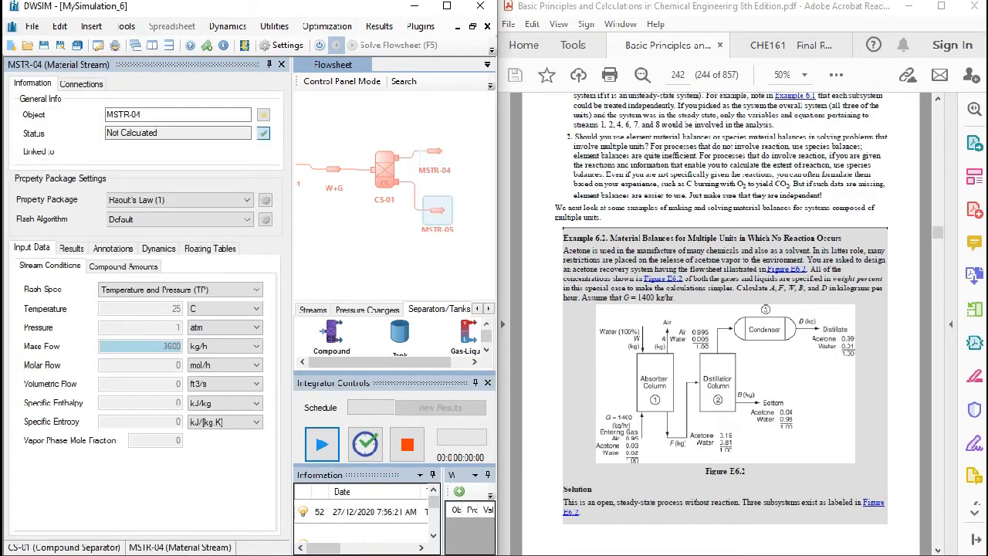
left_click(384, 167)
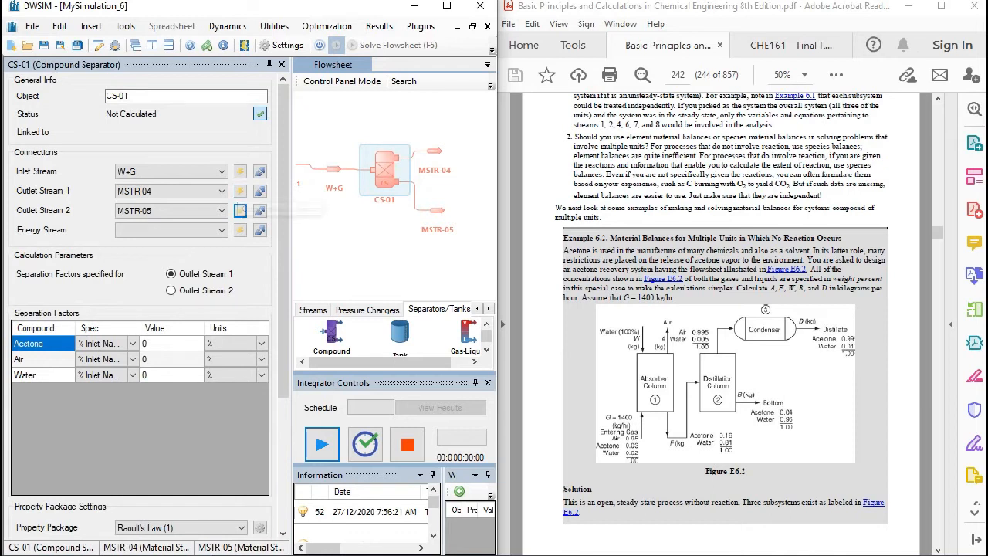
left_click(241, 229)
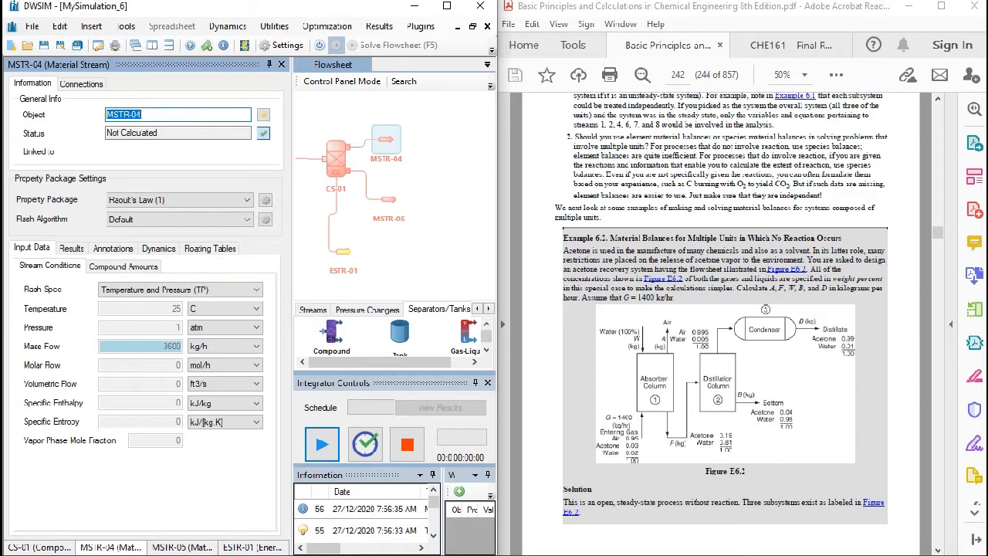
- Rename the separator's upper outlet stream as A and its lower outlet stream as F, and close the object editors
type("A")
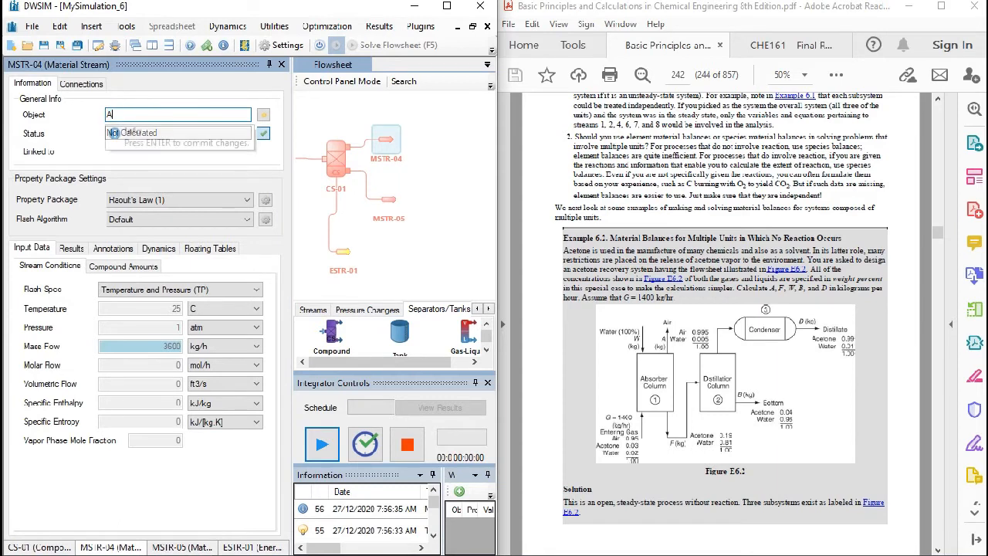
key("Return")
left_click(388, 199)
double_click(126, 114)
type("F")
key("Return")
scroll(371, 185, "down", 1)
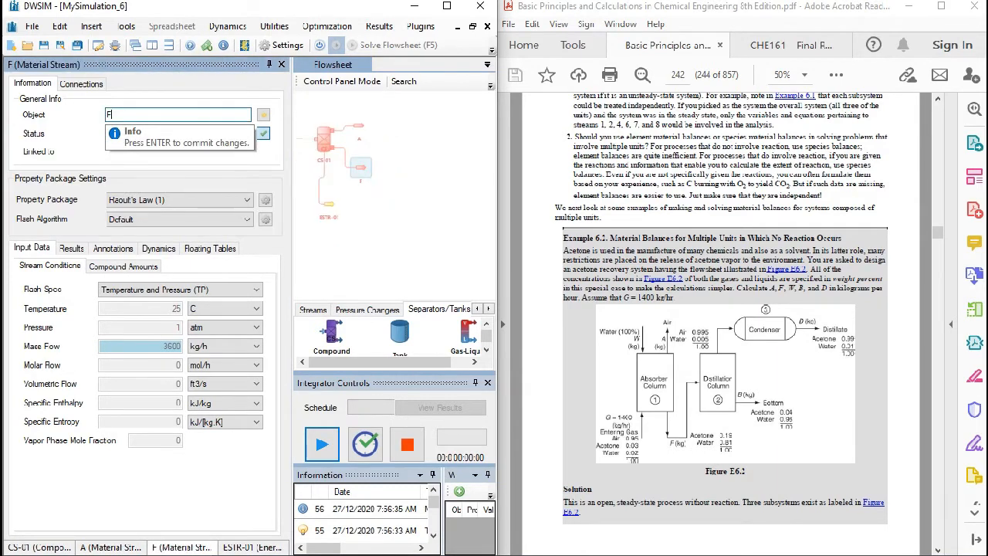
left_click(281, 65)
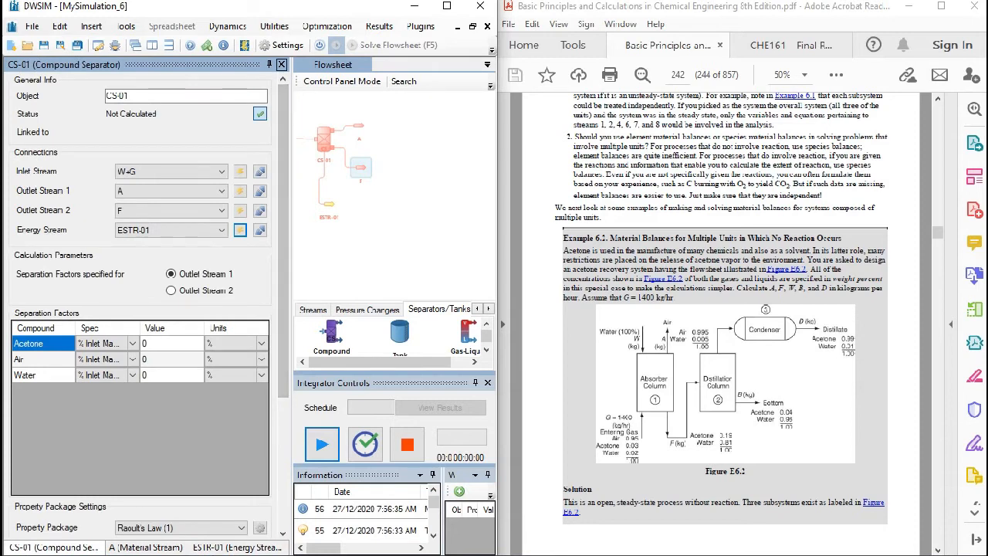
left_click(281, 65)
left_click(282, 65)
left_click(281, 65)
- Try adding a Distillation Column downstream of stream F
left_click_drag(115, 216, 327, 205)
scroll(338, 251, "up", 1)
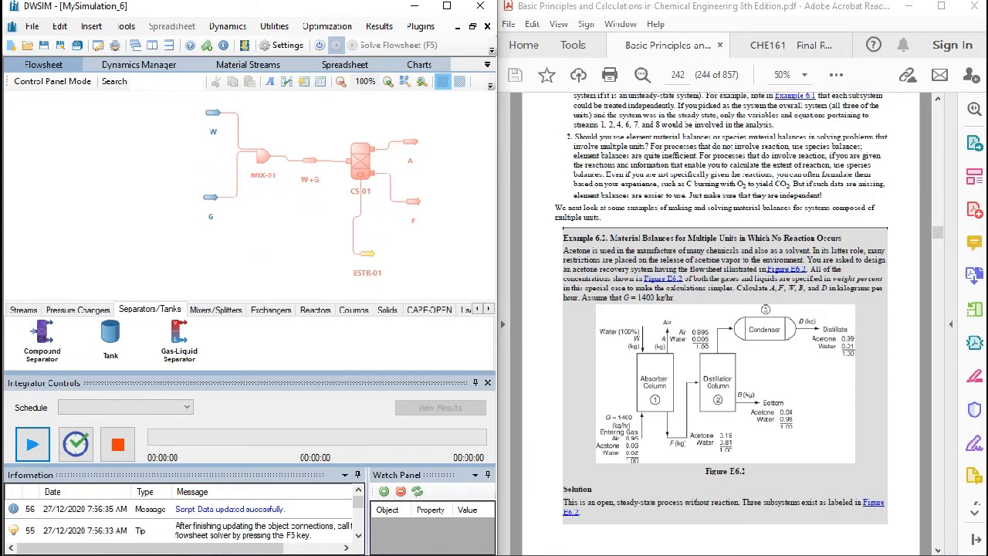
left_click(353, 309)
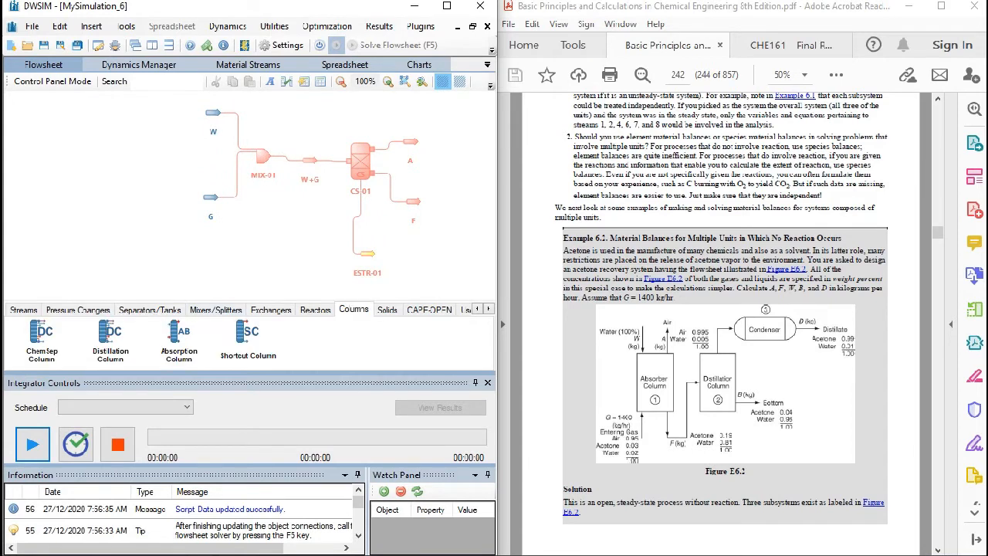
left_click_drag(309, 247, 262, 251)
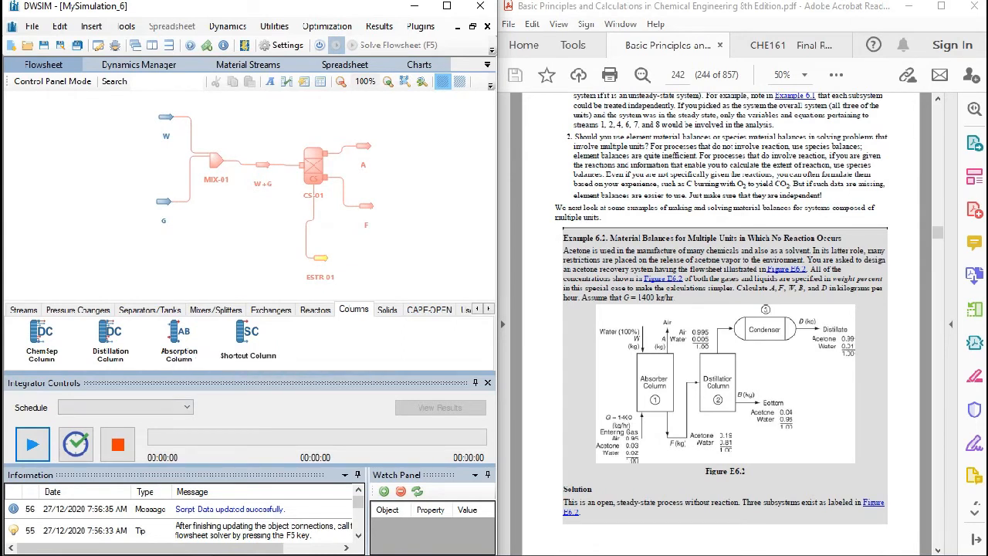
left_click_drag(232, 247, 181, 241)
double_click(165, 155)
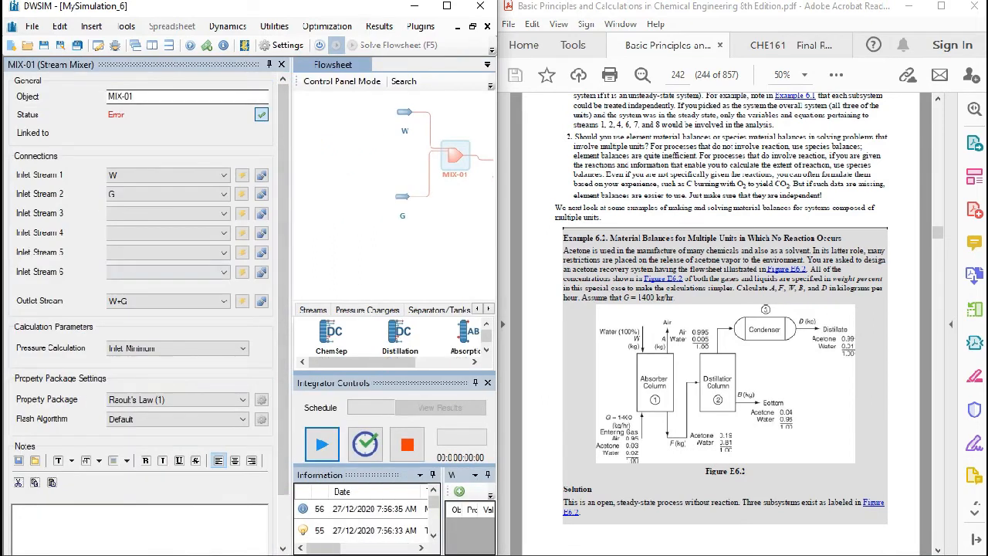
left_click(282, 65)
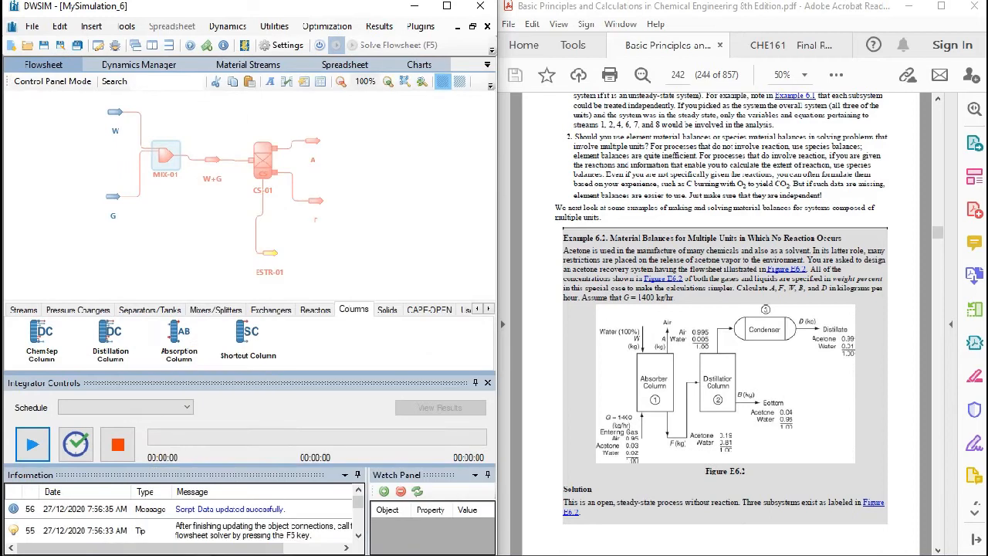
double_click(263, 157)
left_click(282, 65)
mouse_move(324, 231)
left_mouse_down()
mouse_move(309, 227)
mouse_move(317, 209)
mouse_move(308, 220)
left_mouse_up()
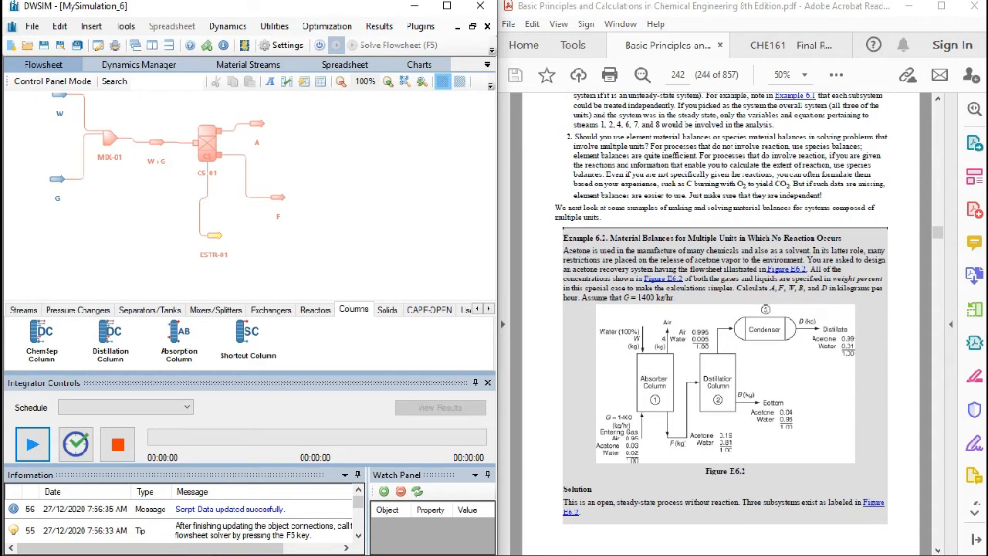
left_click_drag(110, 339, 349, 225)
left_click_drag(369, 266, 327, 189)
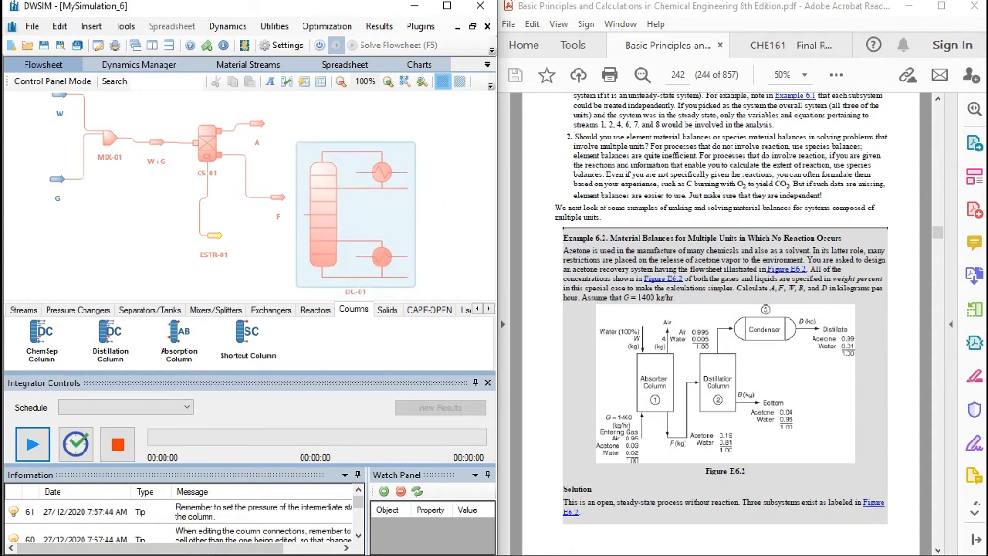
double_click(327, 190)
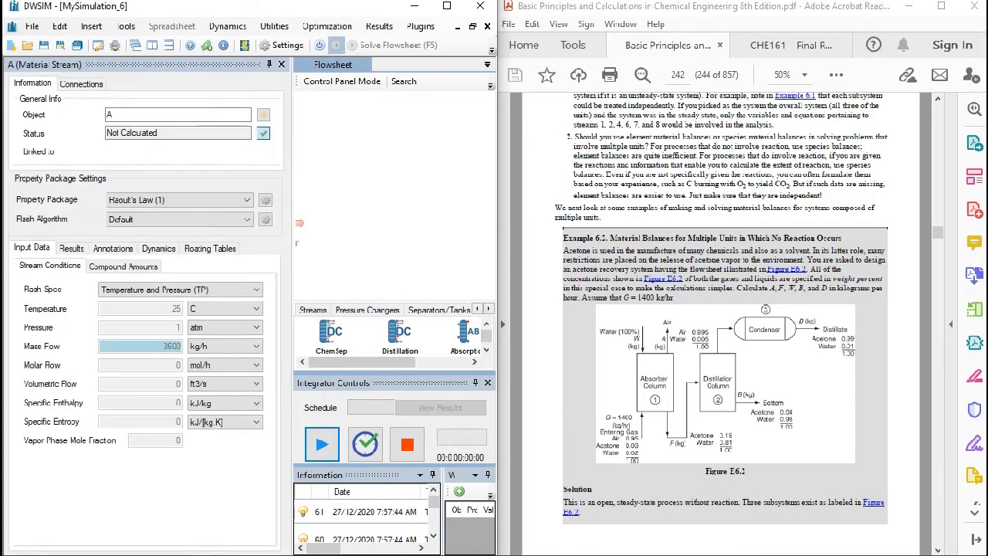
- Move stream A slightly higher and farther away from the first compound separator
left_click(281, 65)
left_click_drag(170, 193, 348, 185)
left_click_drag(203, 130, 214, 125)
double_click(215, 125)
- Add a second Compound Separator downstream of stream F and connect F as its inlet stream
left_click_drag(462, 187, 317, 175)
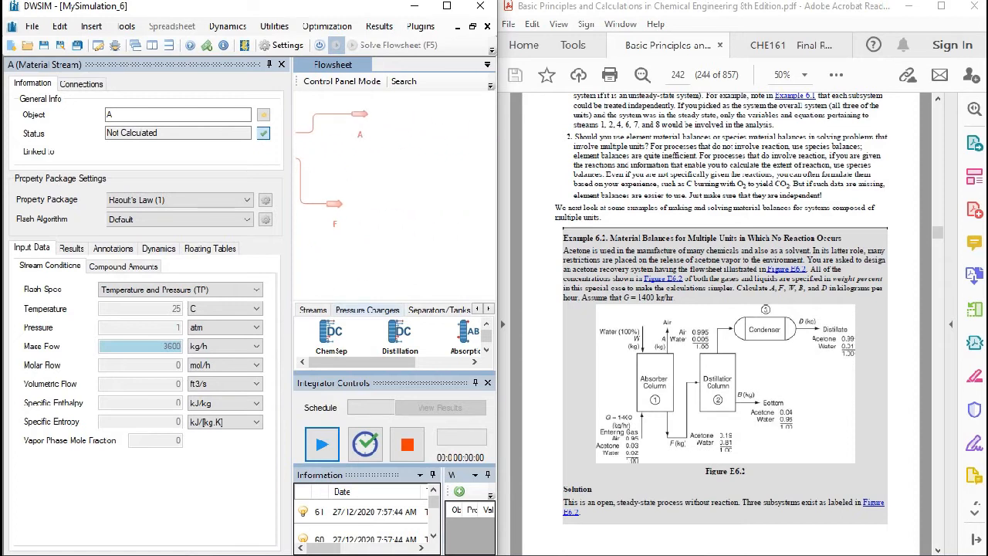
left_click(439, 310)
left_click_drag(332, 334, 424, 209)
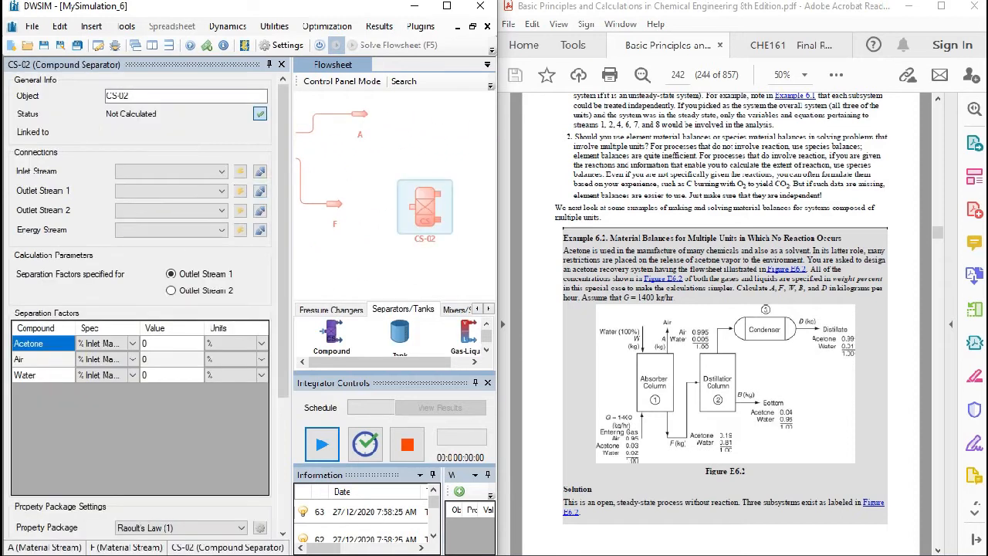
left_click(171, 172)
left_click(172, 222)
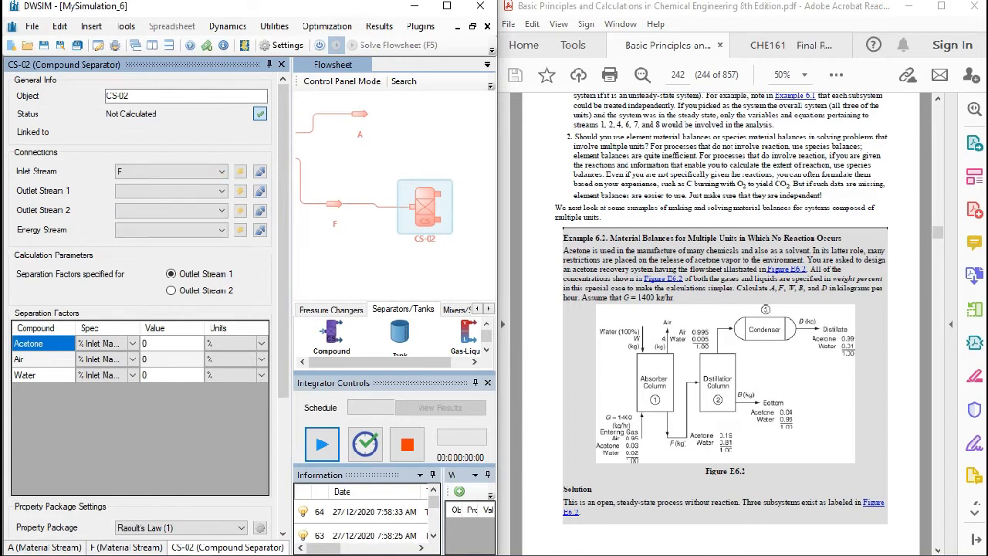
- Create and connect material streams at both outlets of the second compound separator
mouse_move(355, 254)
left_mouse_down()
mouse_move(423, 264)
mouse_move(379, 241)
mouse_move(447, 269)
mouse_move(352, 241)
left_mouse_up()
left_click_drag(422, 194, 422, 193)
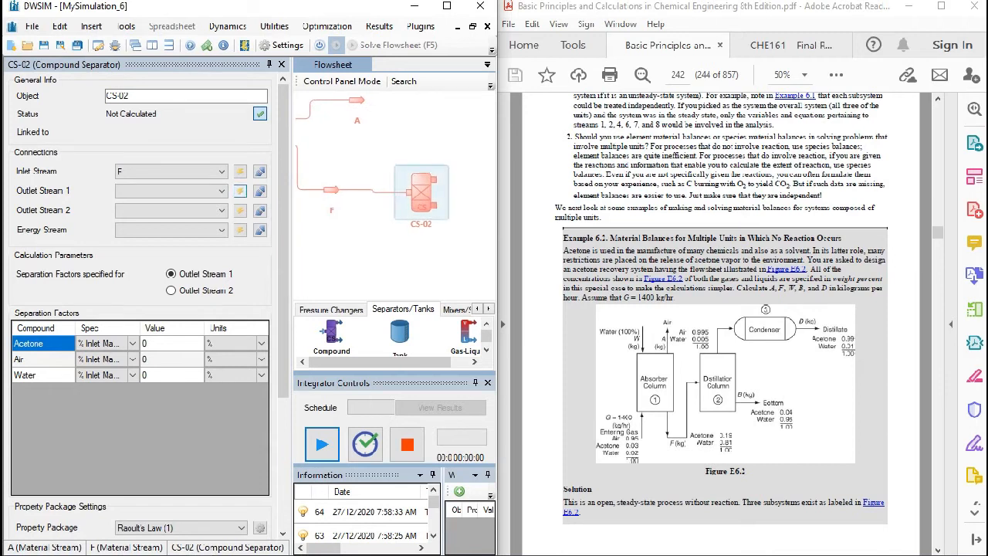
left_click(240, 191)
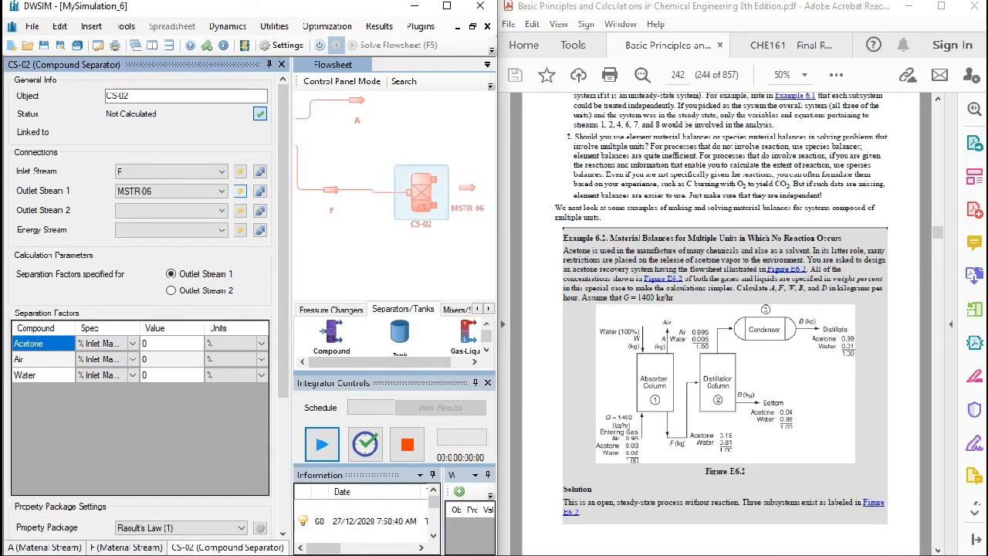
left_click(240, 210)
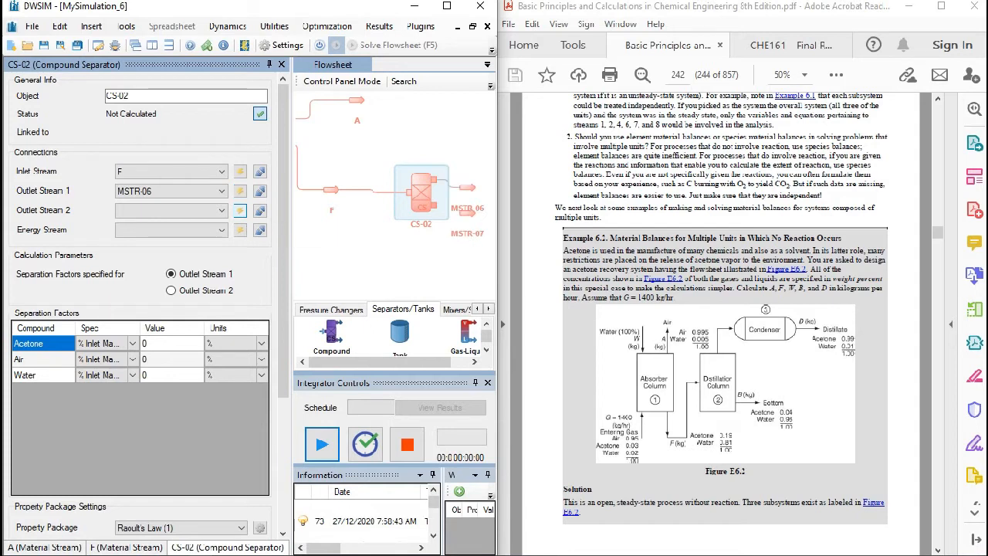
- Create and connect an energy stream to the second compound separator
left_click(240, 230)
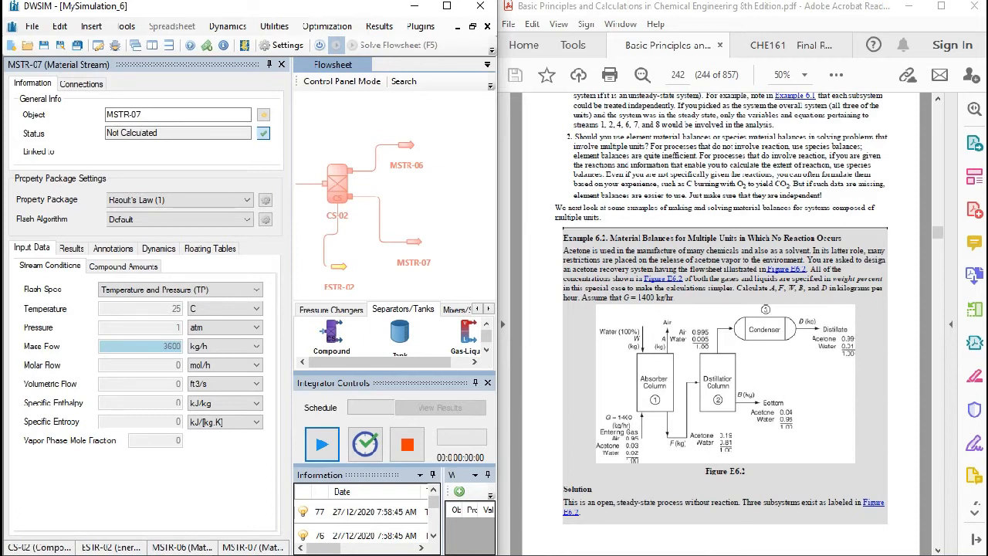
left_click_drag(393, 204, 413, 217)
left_click(413, 217)
left_click_drag(231, 231, 421, 220)
scroll(420, 220, "down", 3)
left_click_drag(277, 232, 383, 272)
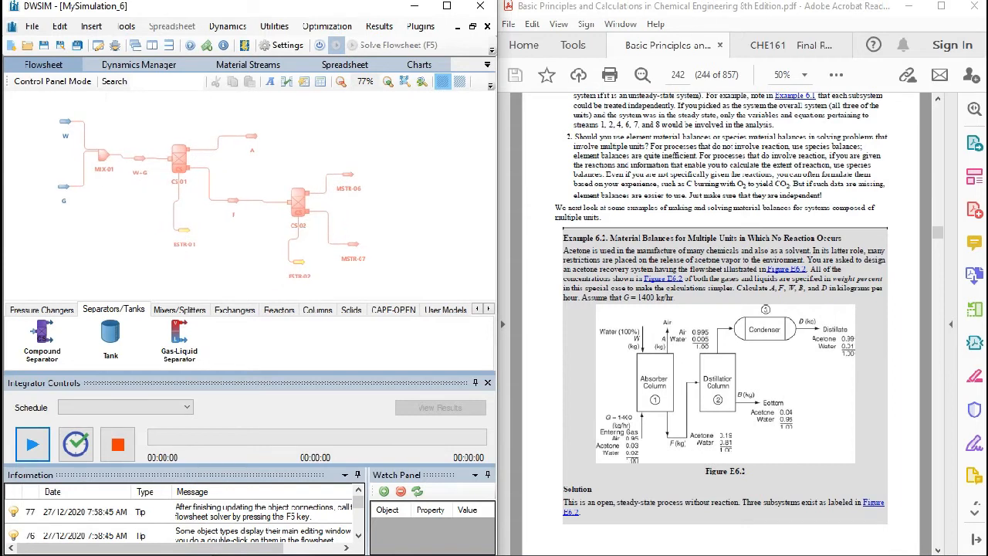
- Set stream G's mole fractions to 0.03 acetone, 0.95 air and 0.02 water, and accept the composition
double_click(64, 186)
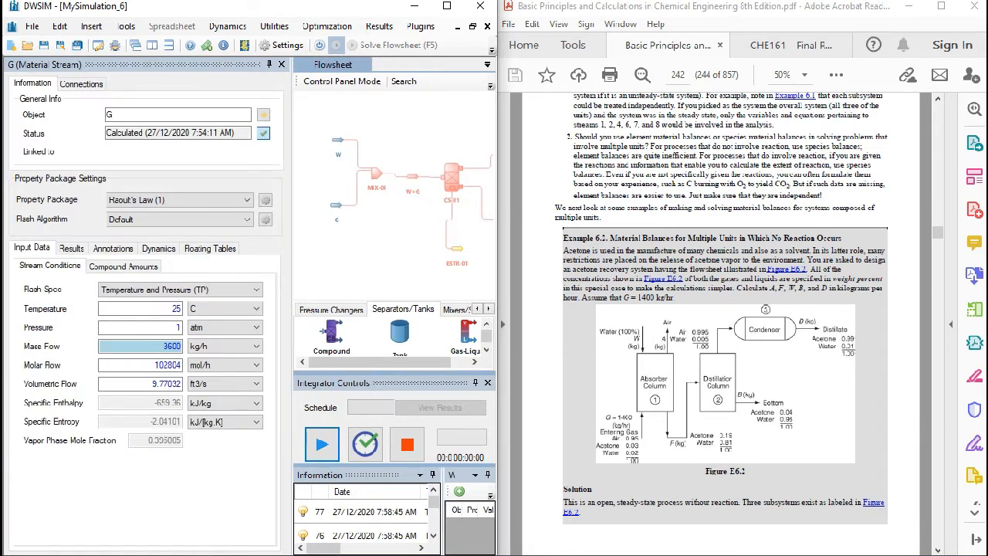
double_click(337, 140)
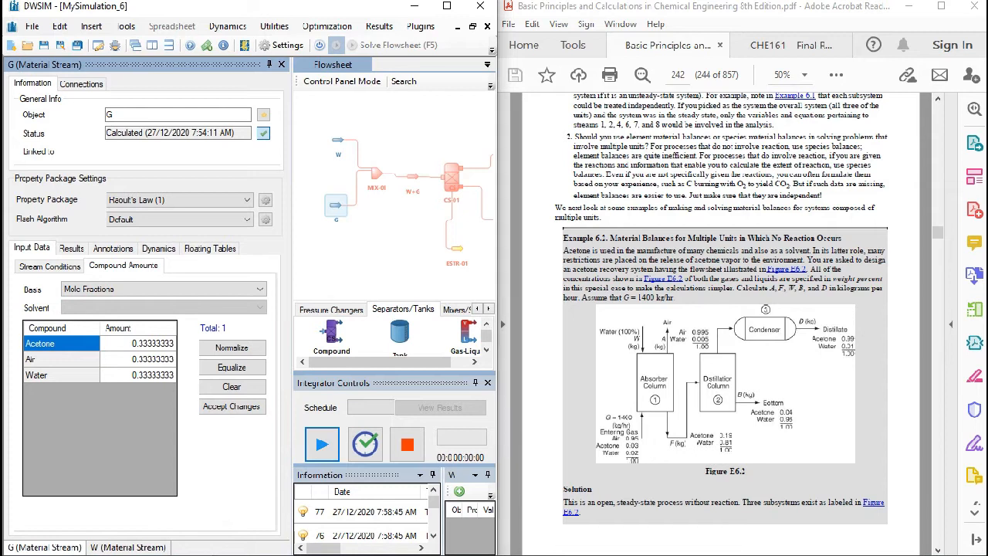
left_click(139, 343)
type("0.95")
key("BackSpace")
key("BackSpace")
type("03")
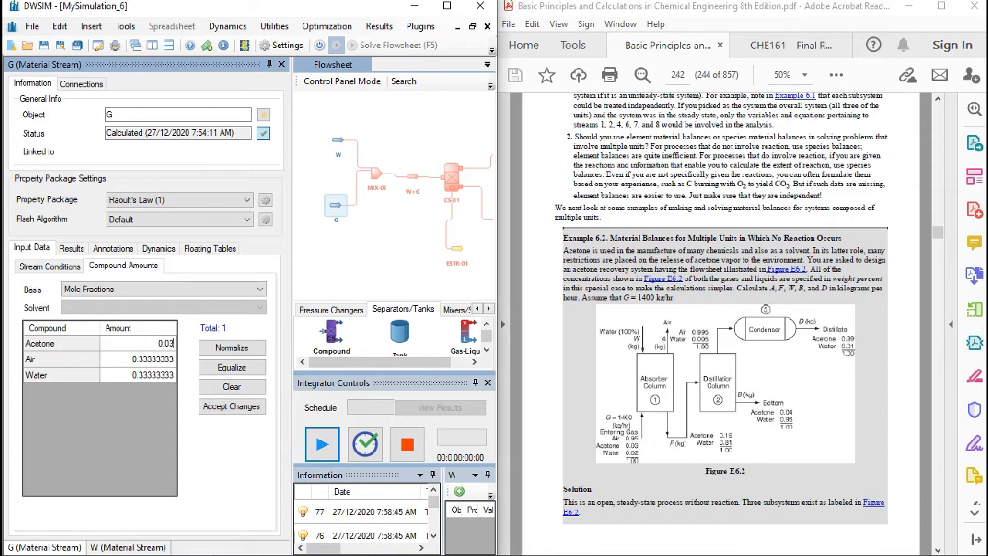
key("Return")
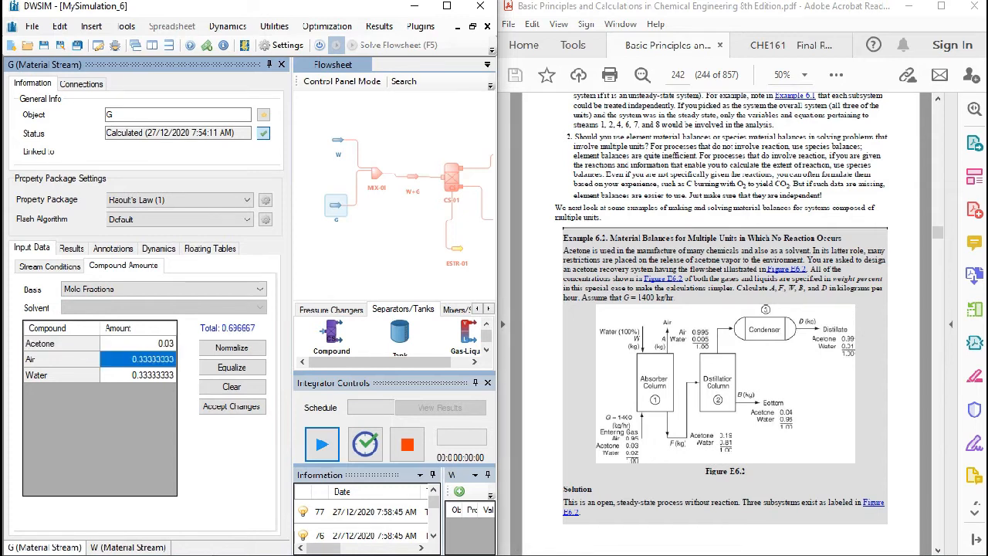
type("0.95")
key("Return")
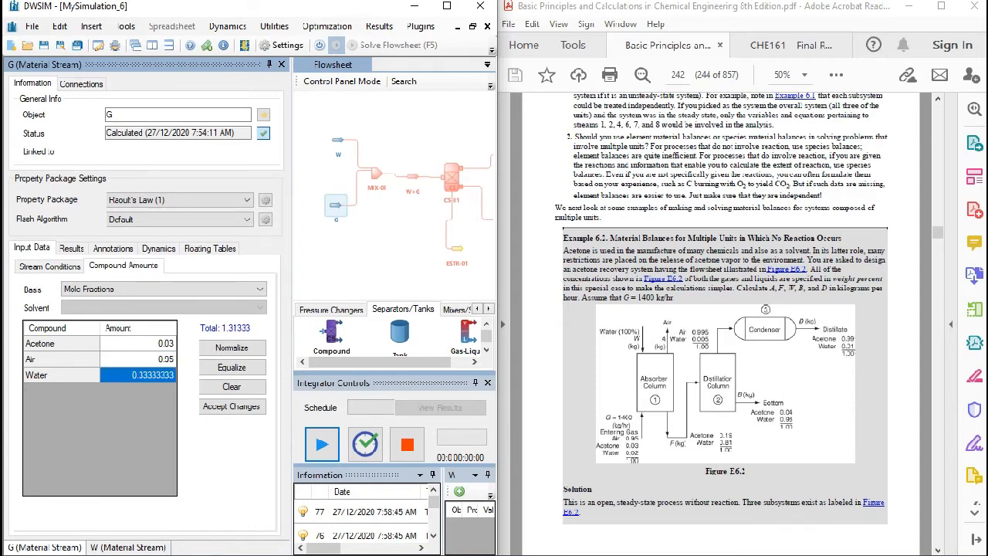
type("0.02")
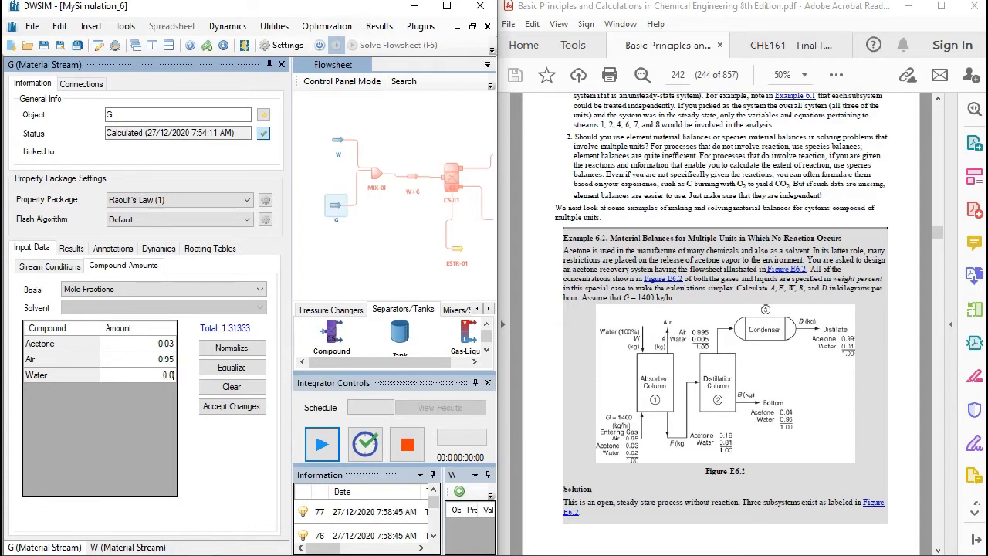
left_click(231, 406)
- Set the mass flow of stream G to 1400 kg/h
left_click(49, 266)
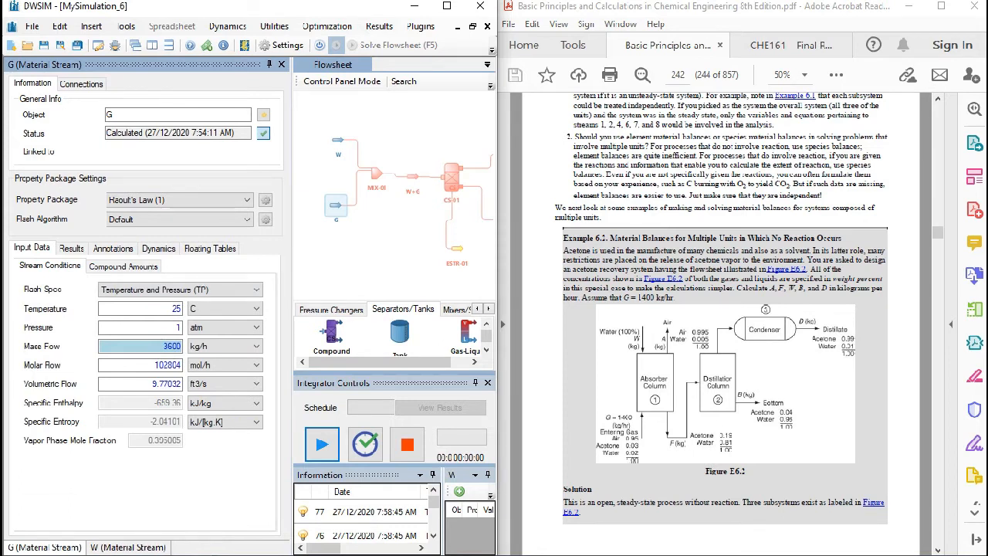
type("1400")
key("Return")
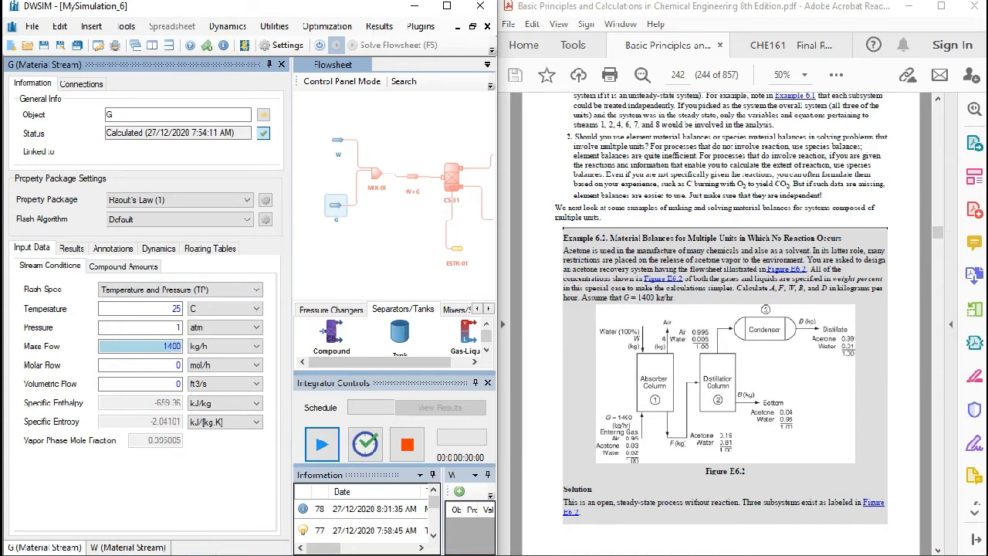
- Look up the calculated W value in the Word material balance document and set stream W's mass flow to 157.88 kg/h
left_click(338, 141)
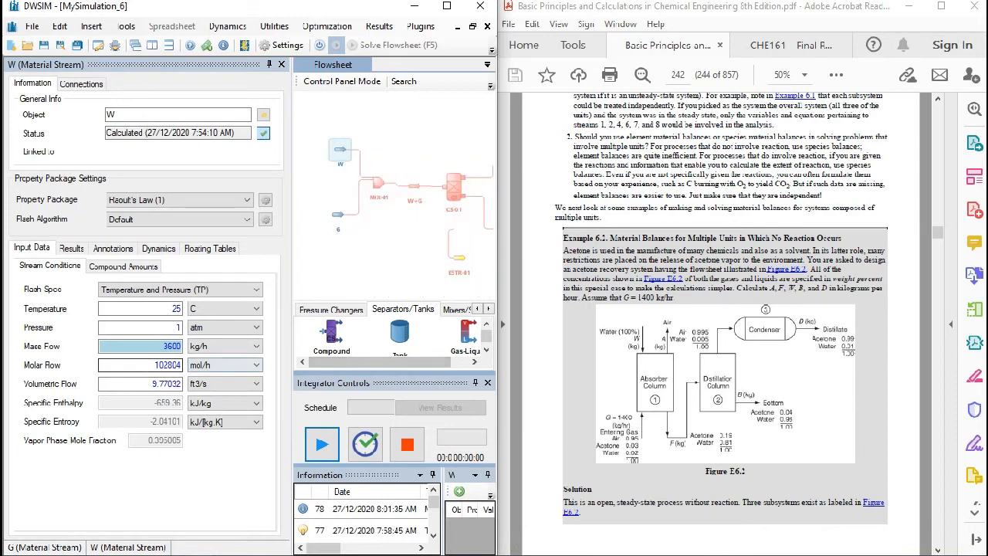
left_click_drag(378, 259, 376, 255)
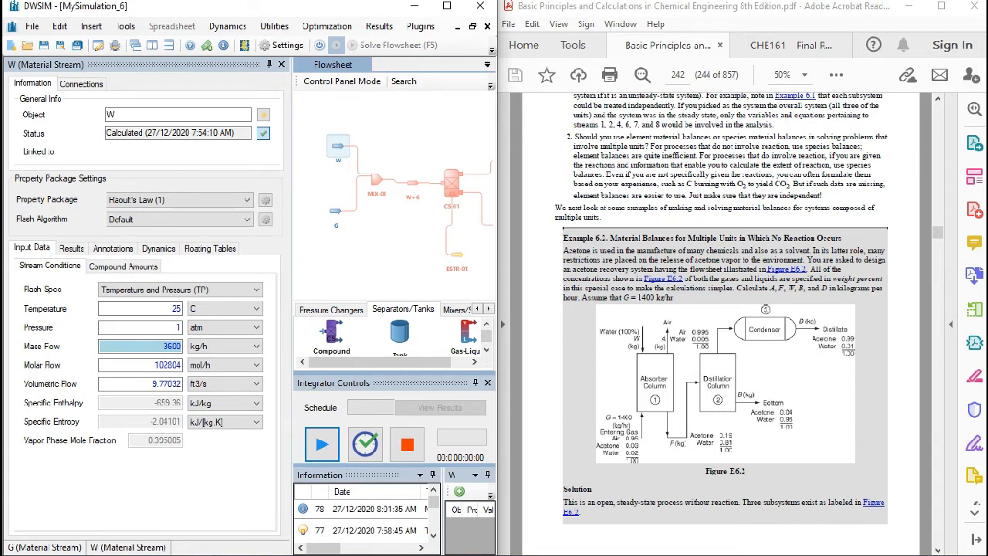
left_click(282, 65)
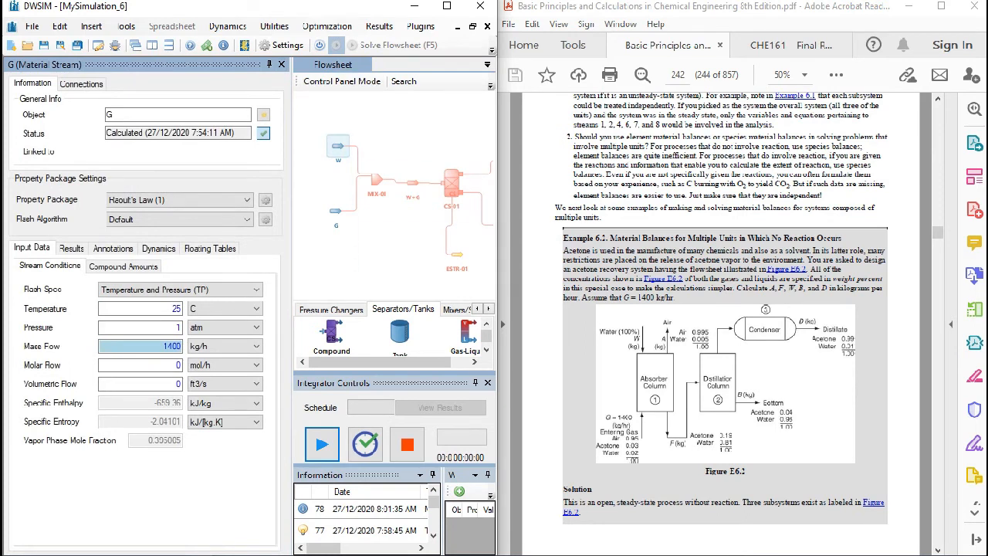
left_click(337, 147)
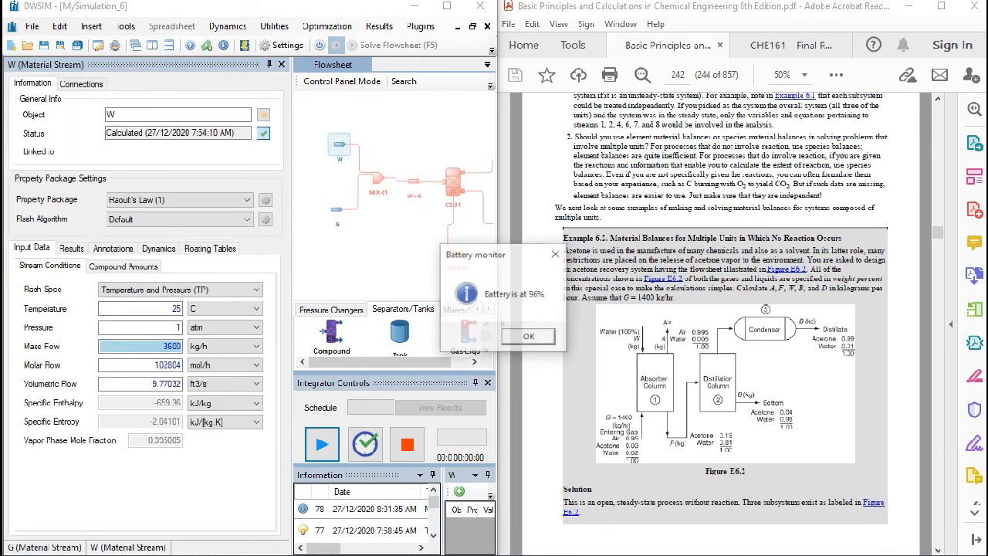
key("Return")
mouse_move(176, 545)
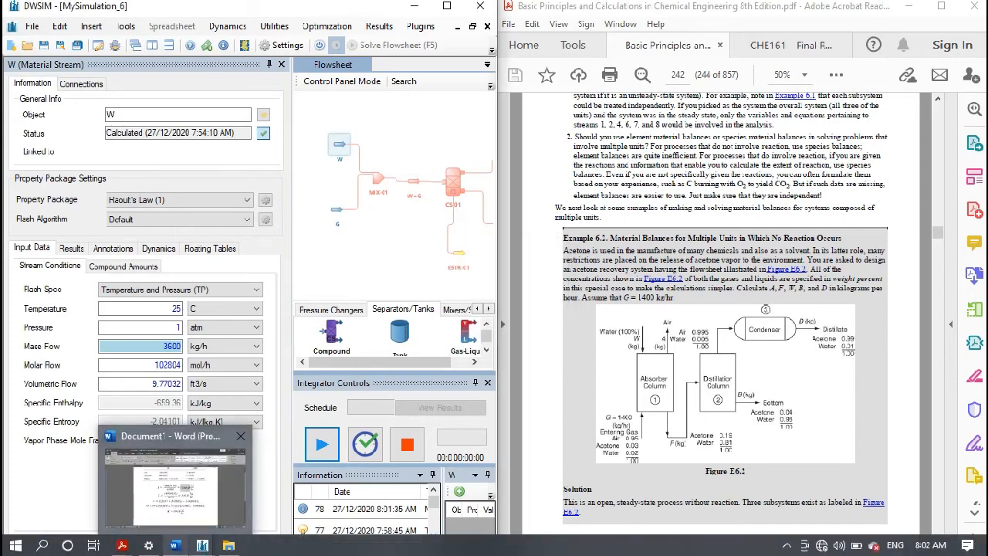
left_click(176, 486)
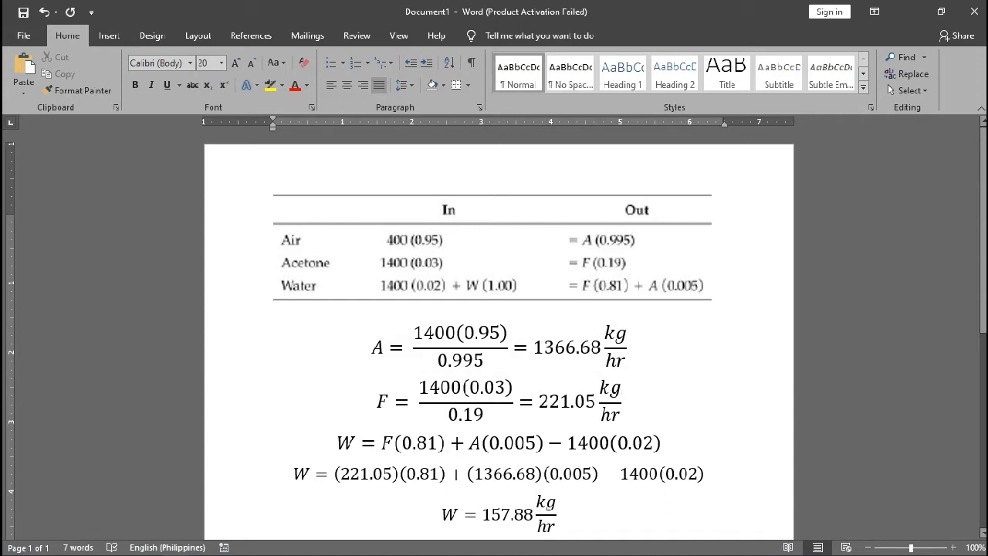
double_click(377, 347)
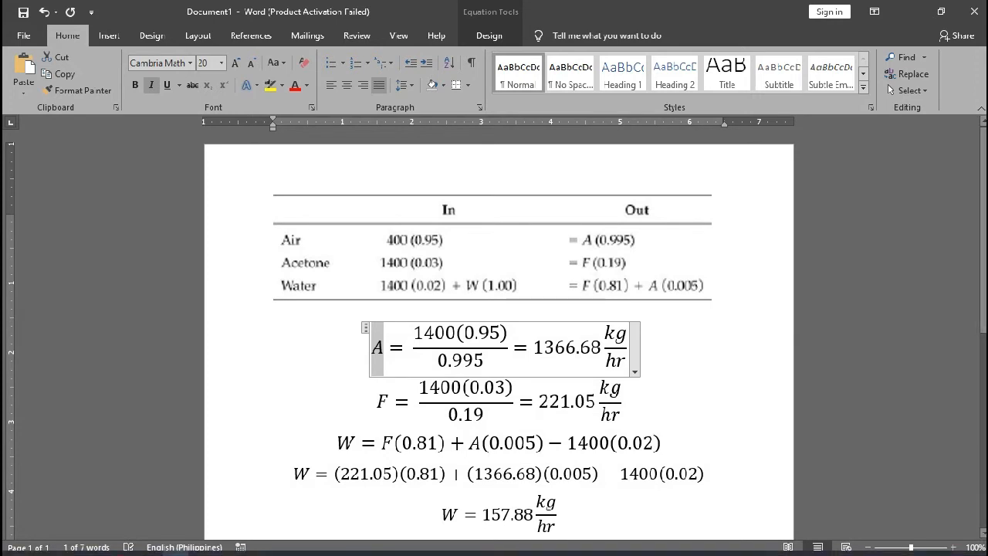
left_click(417, 401)
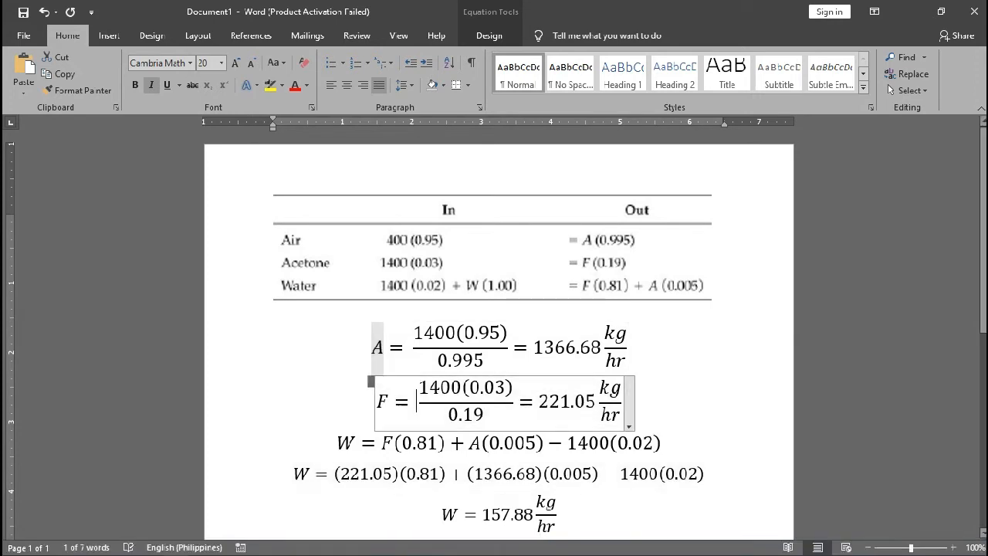
mouse_move(175, 545)
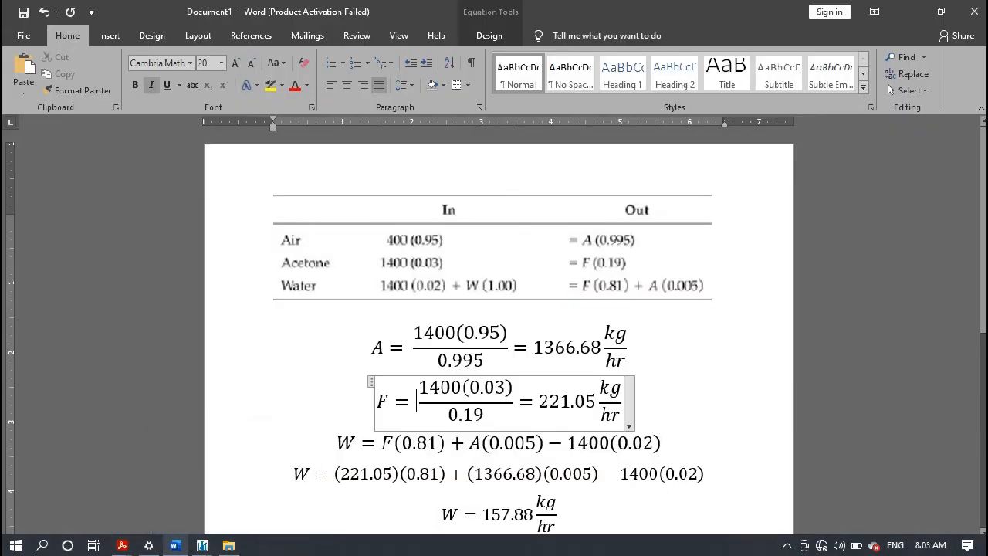
left_click(652, 402)
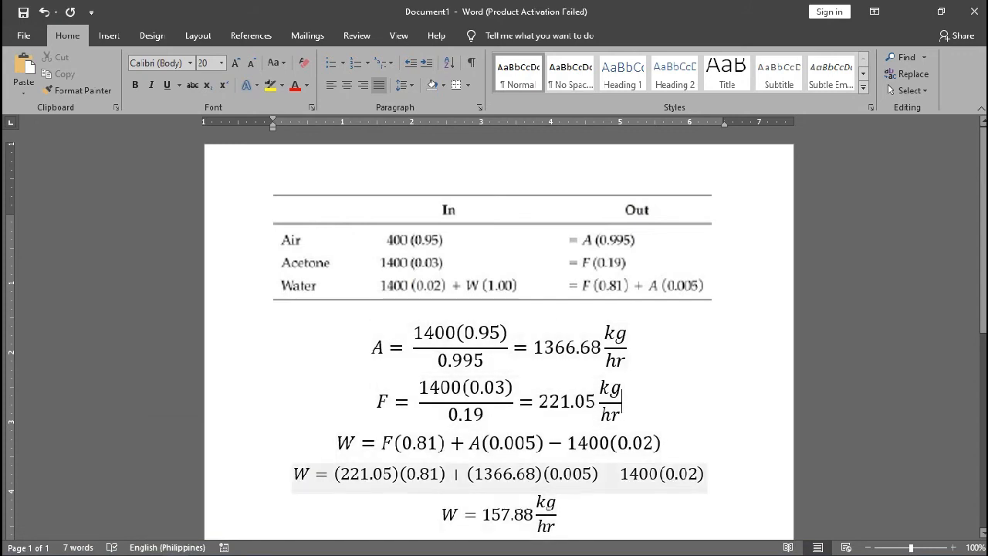
scroll(494, 347, "down", 3)
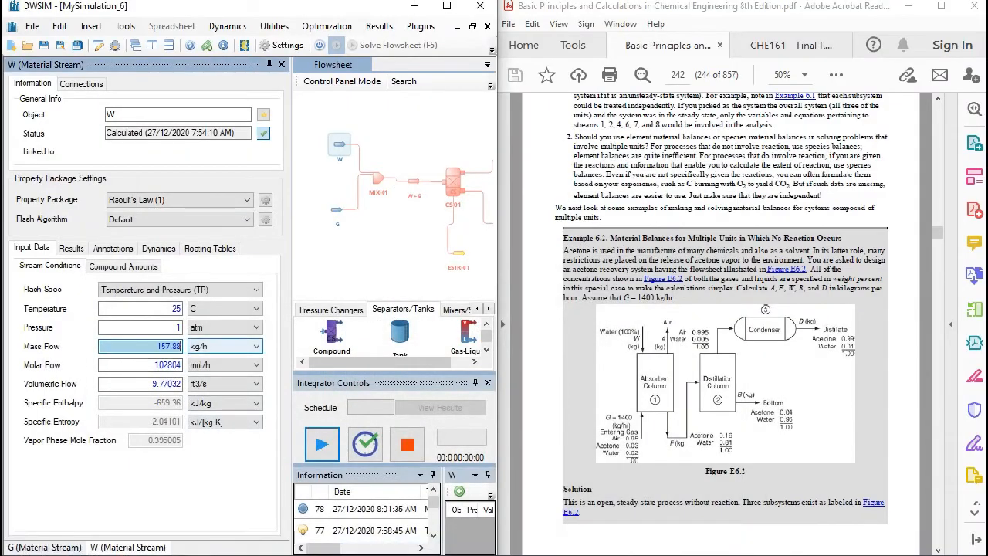
key("Return")
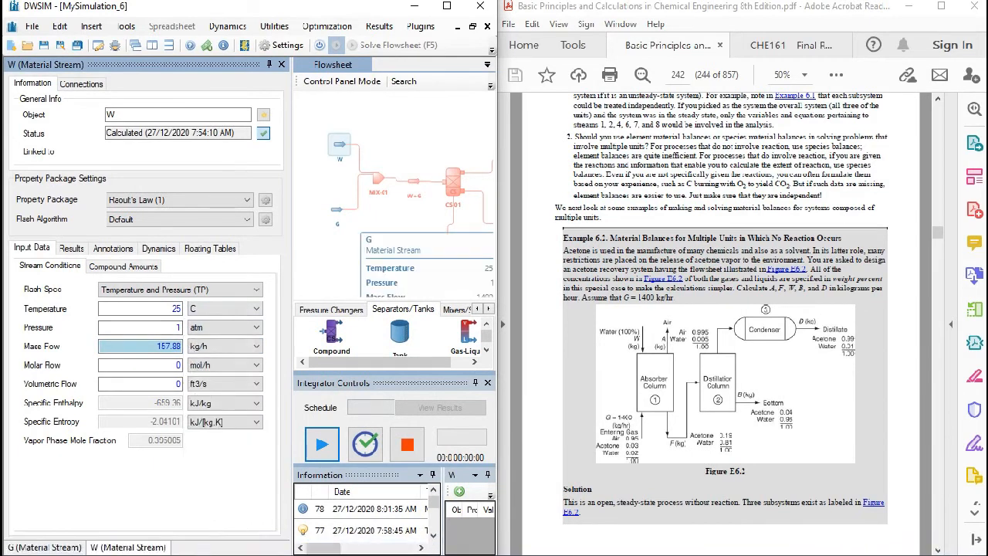
- Set stream W's composition to pure water, with mole fractions of 1 for water and 0 for acetone and air
left_click(337, 208)
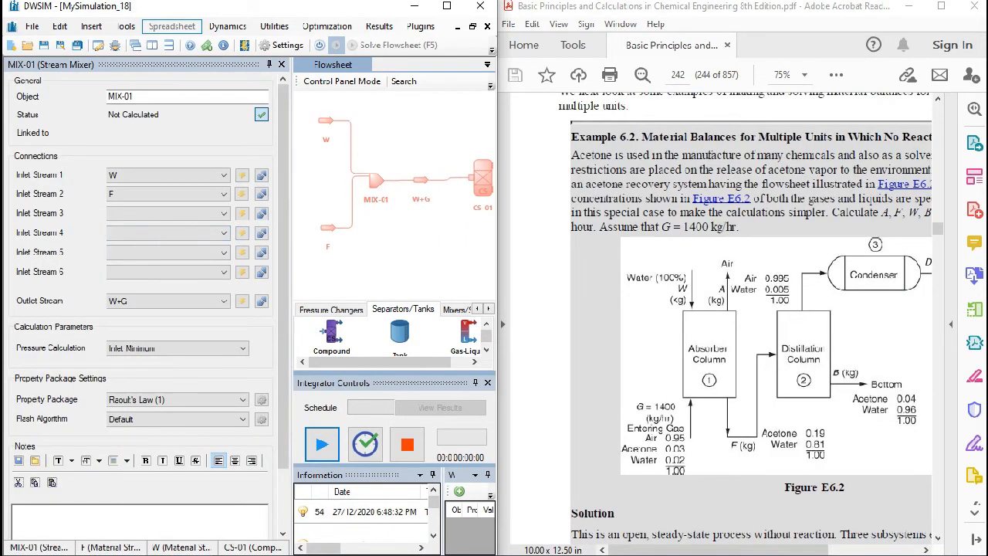
left_click(326, 120)
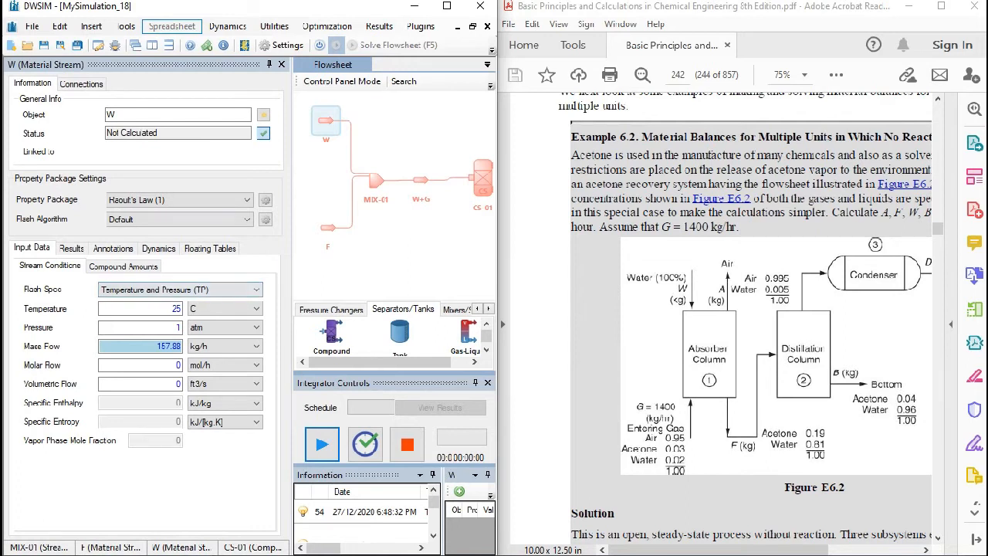
left_click(123, 266)
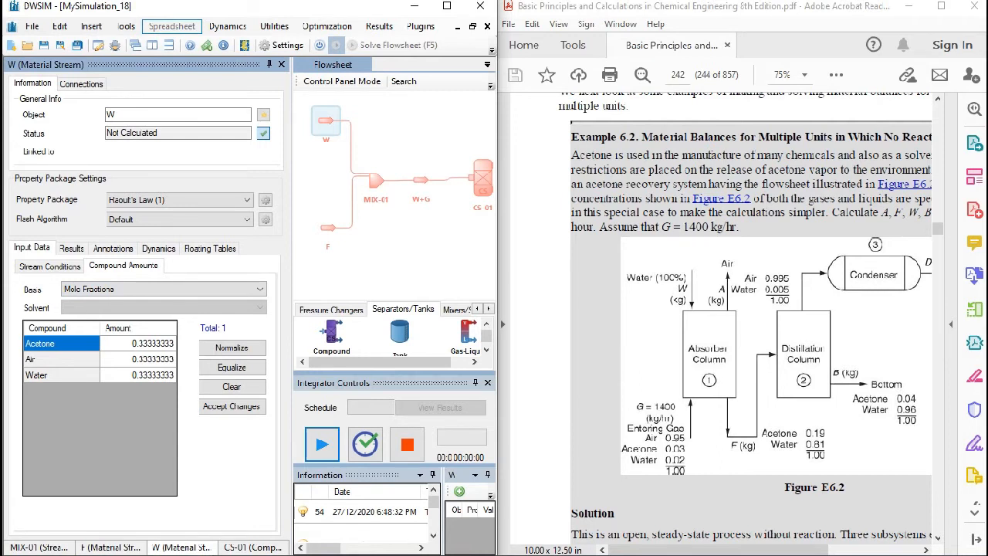
left_click(139, 375)
type("1")
key("Return")
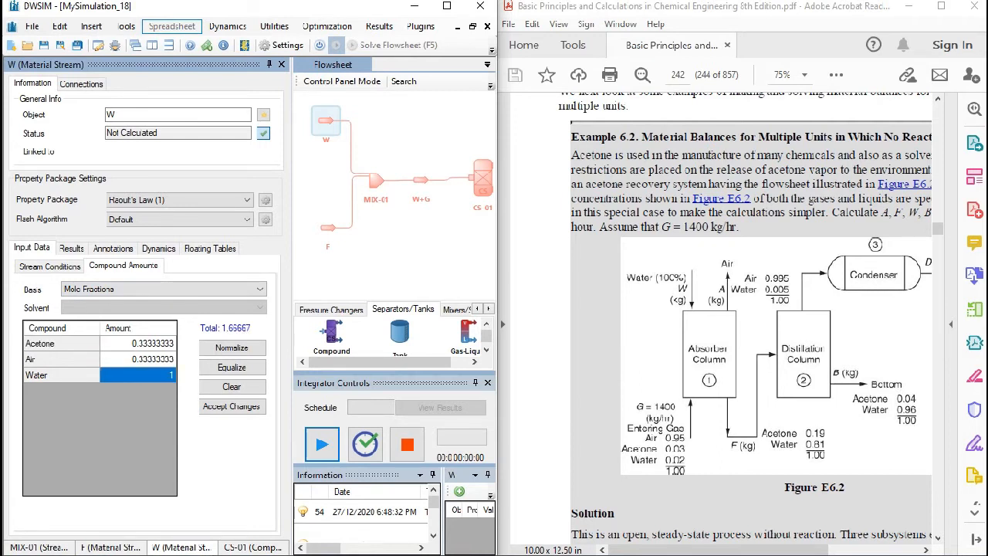
left_click(139, 343)
type("0")
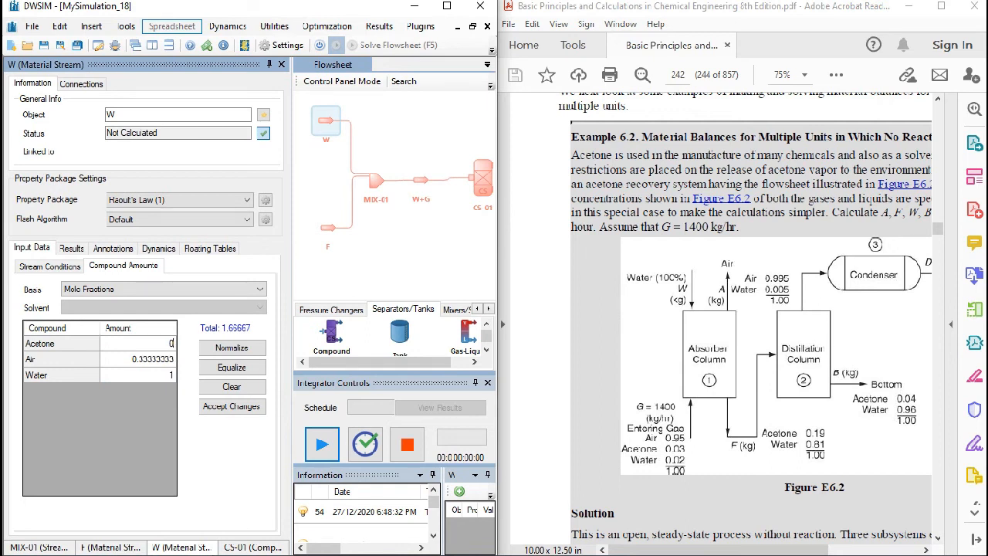
key("Return")
type("0")
key("Return")
- Specify the acetone separation factor of compound separator CS-01 as % Inlet Mass Flow
left_click(376, 180)
left_click_drag(425, 220, 351, 229)
left_click(409, 187)
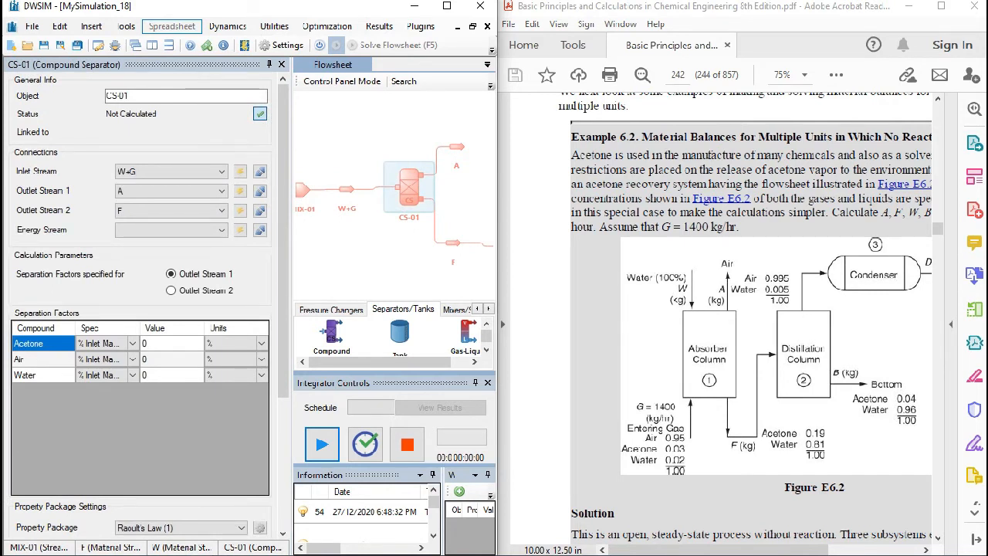
left_click(102, 343)
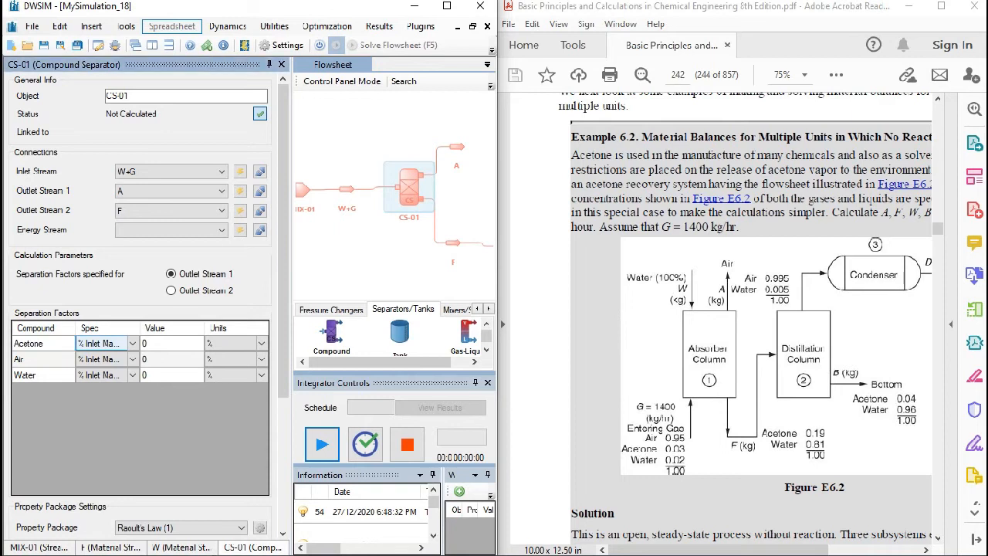
left_click(133, 343)
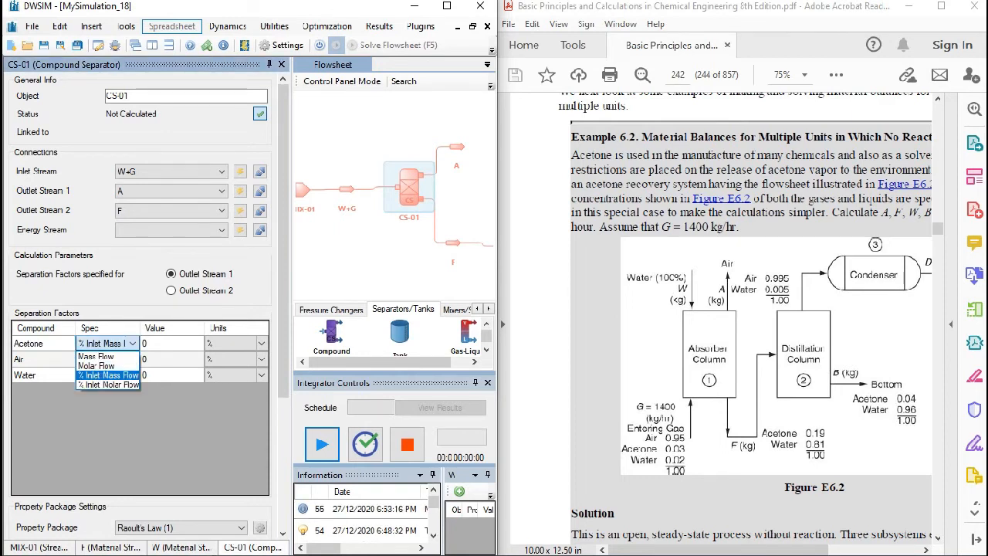
left_click(108, 375)
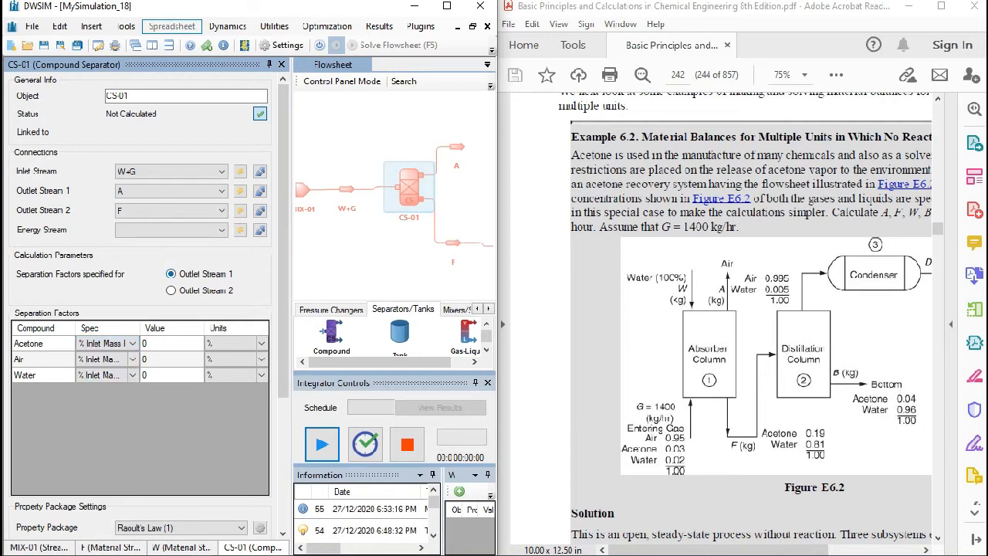
left_click_drag(463, 197, 395, 186)
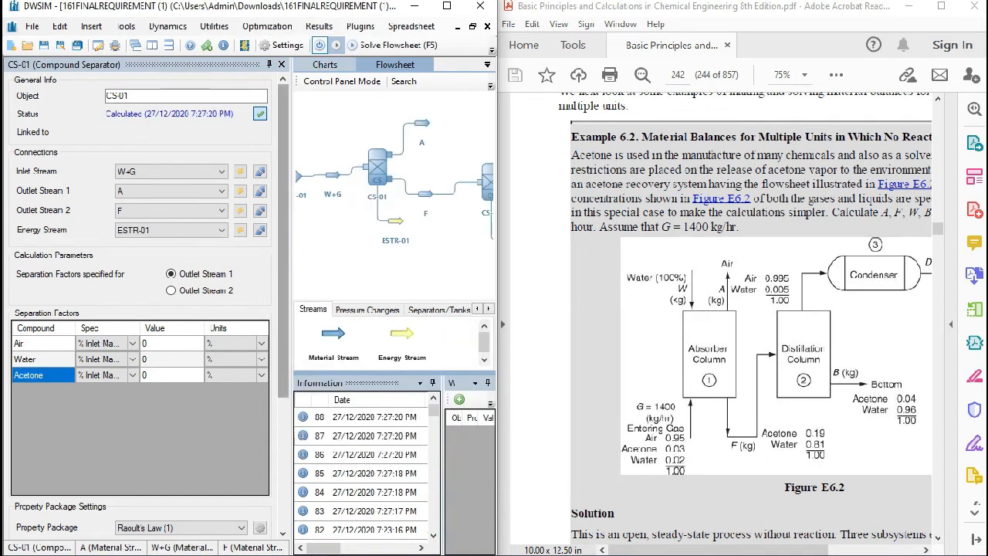
left_click_drag(359, 208, 359, 233)
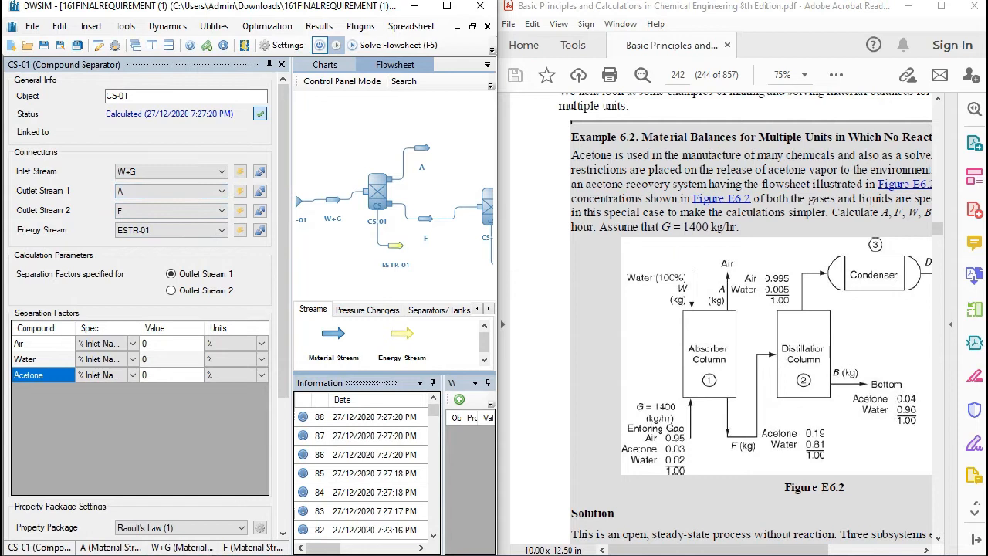
scroll(808, 199, "right", 3)
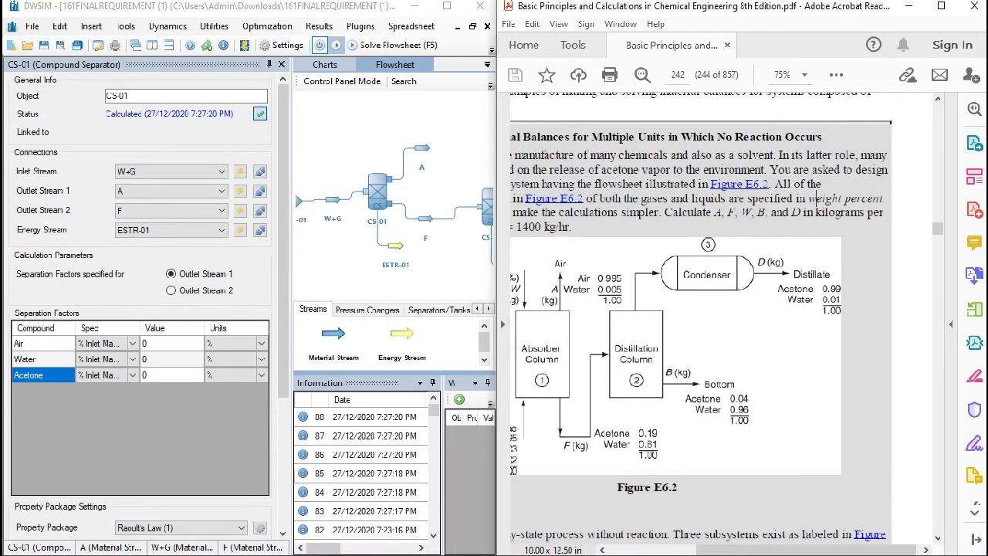
scroll(718, 324, "left", 1)
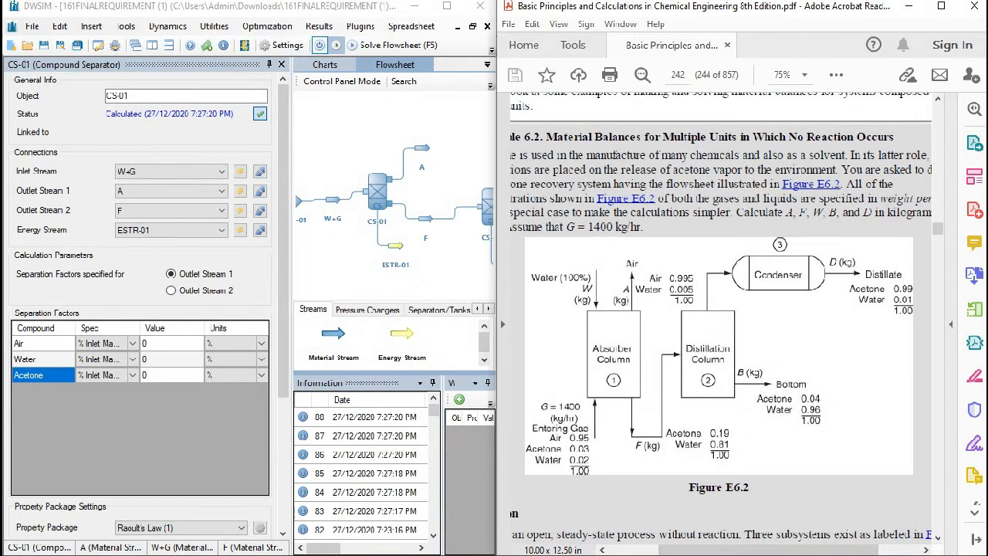
- Set the separation factors of compound separator CS-01 to 99.5% for air and 0.005% for water
left_click(171, 375)
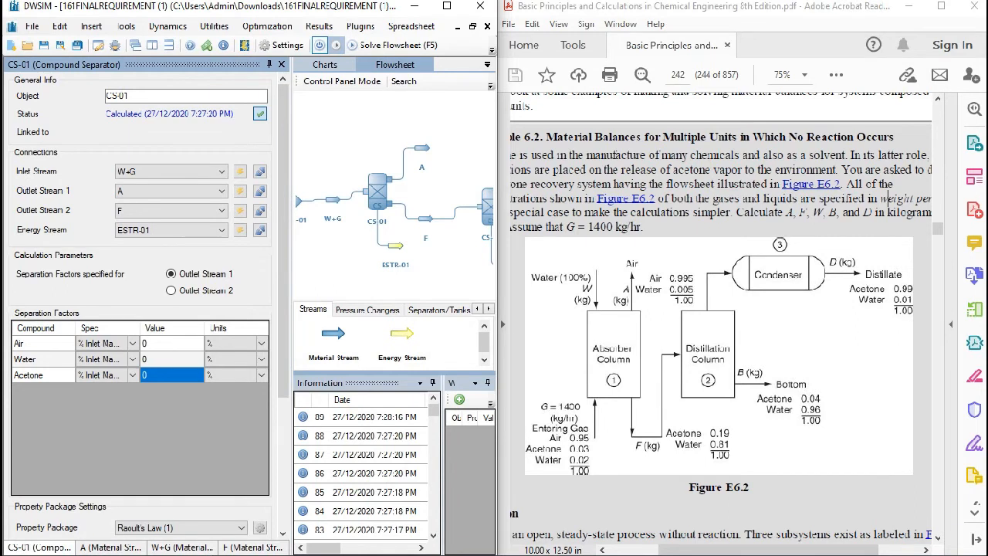
left_click(171, 343)
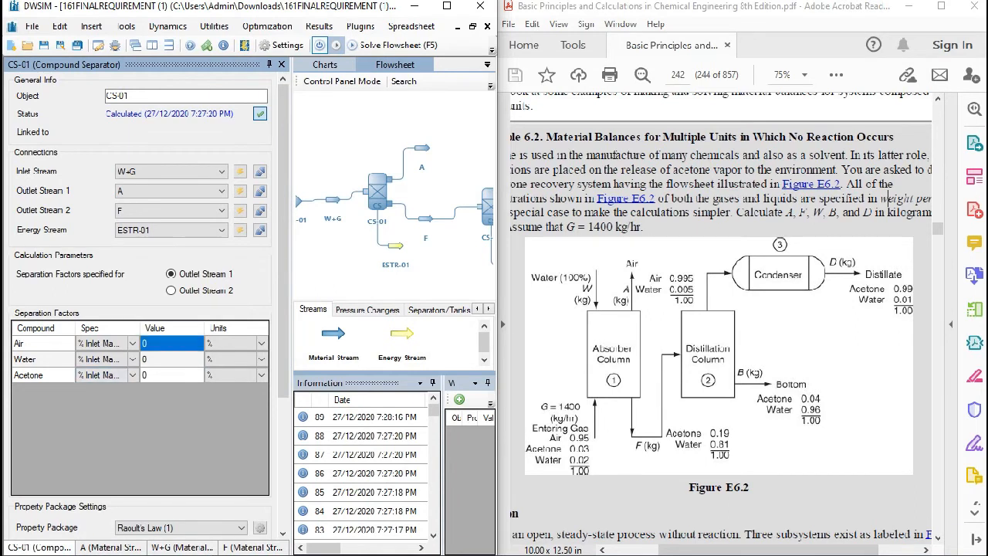
type("99.5")
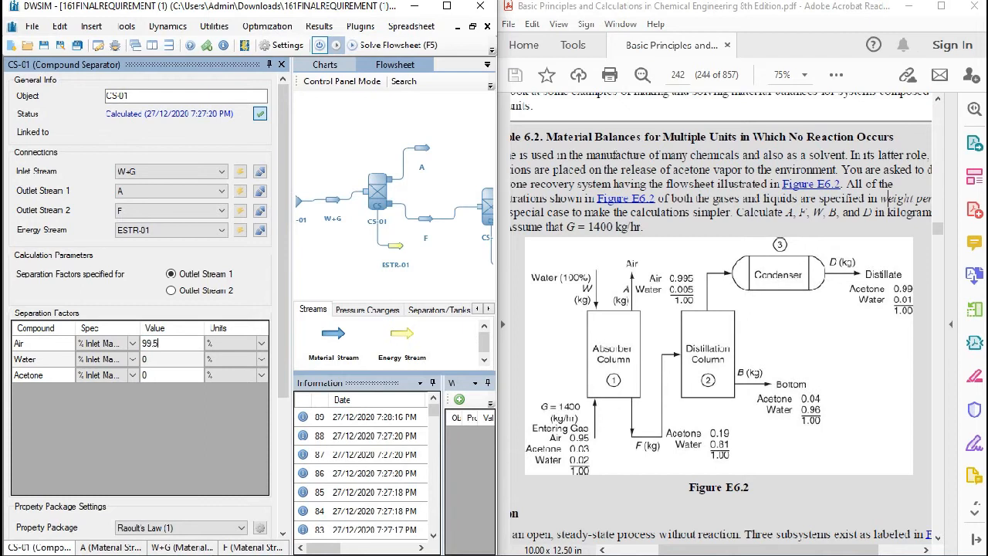
key("Return")
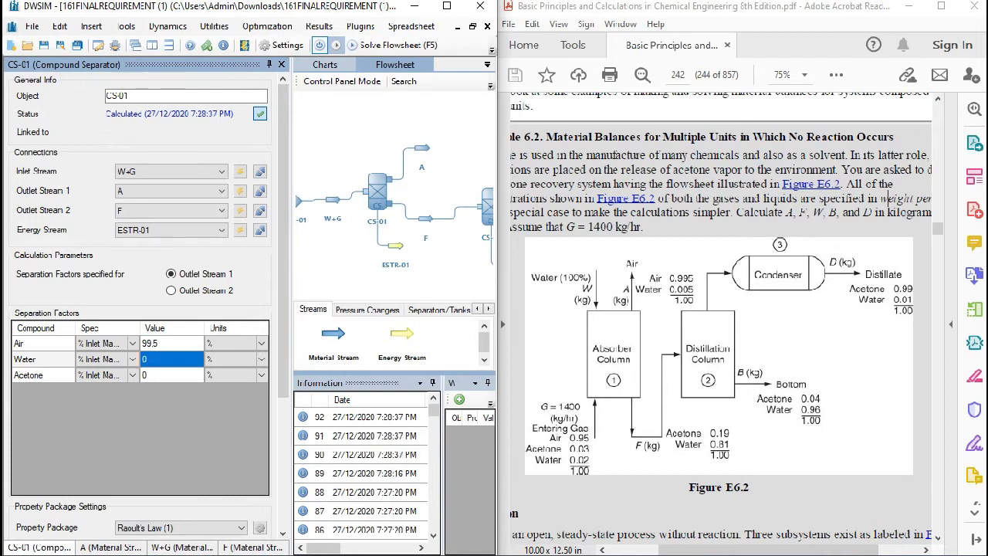
type("0.005")
key("Return")
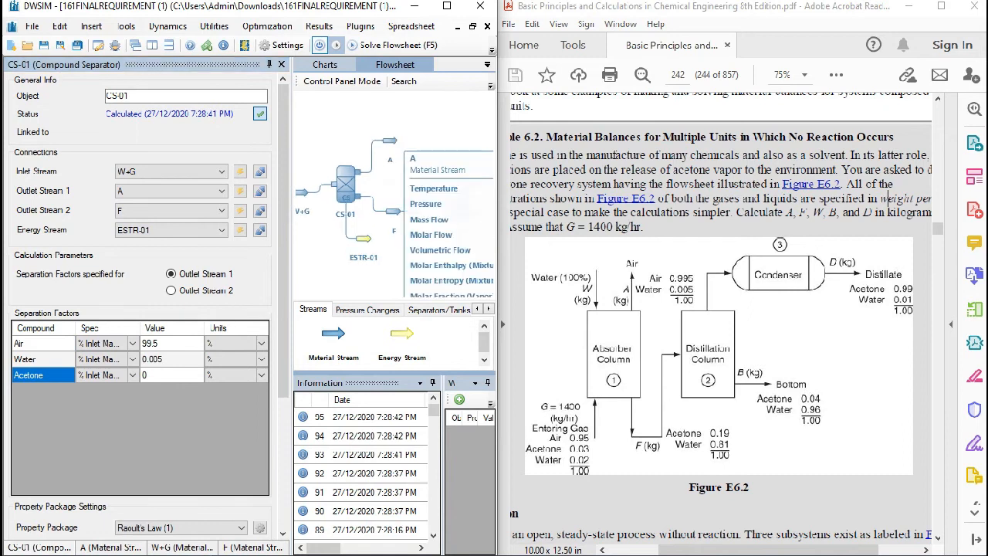
- Compare the mass flows of outlet streams A and F with the calculated values in the Word material balance document
left_click(390, 141)
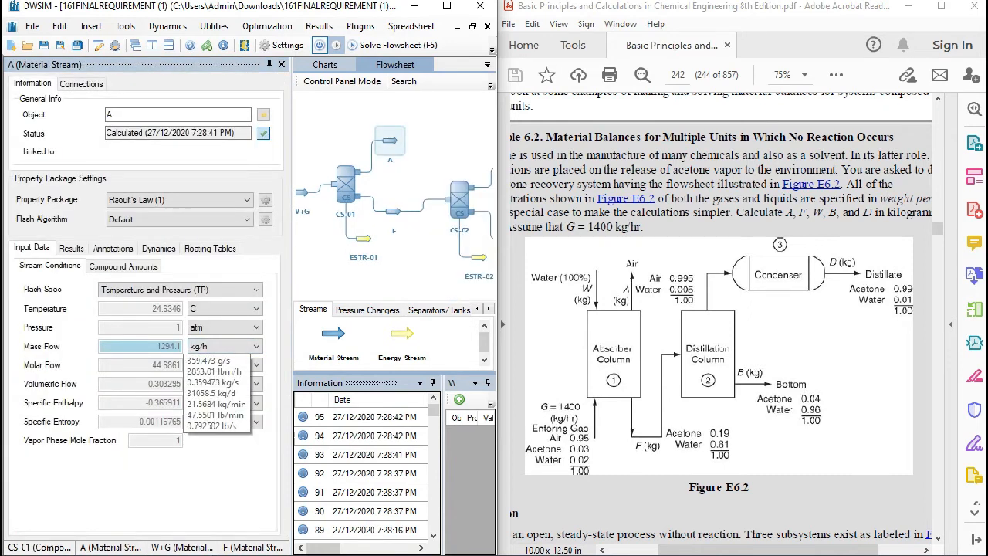
left_click(393, 211)
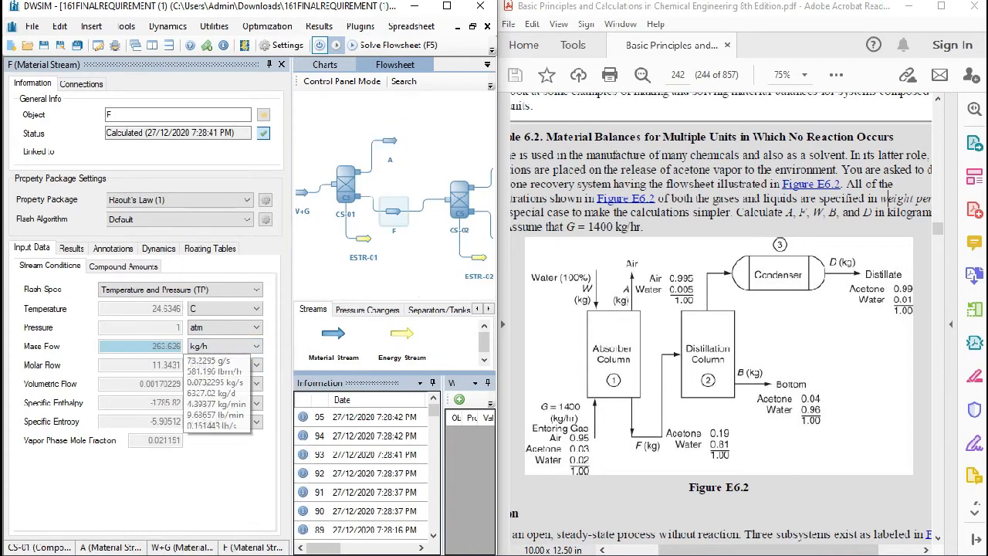
left_click_drag(401, 248, 424, 252)
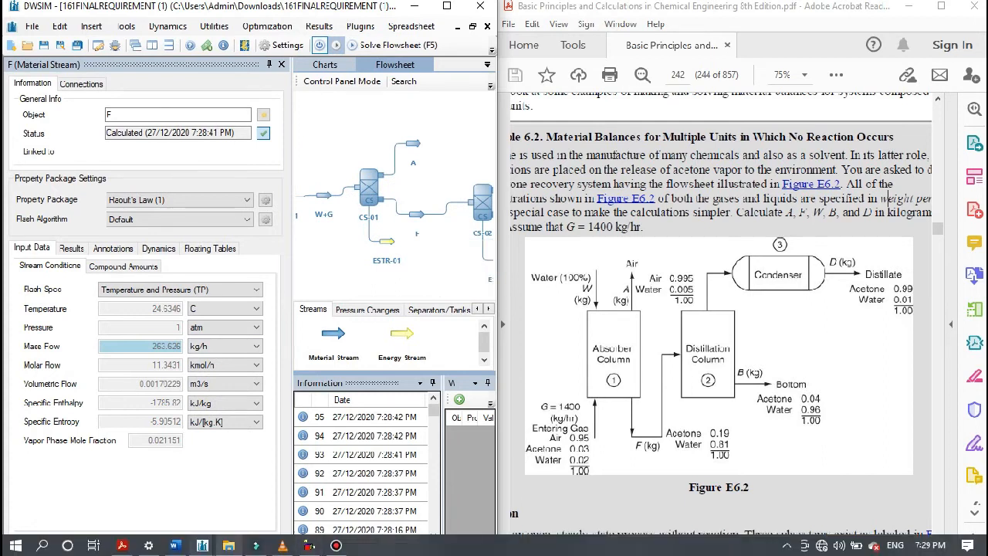
left_click(175, 545)
double_click(563, 312)
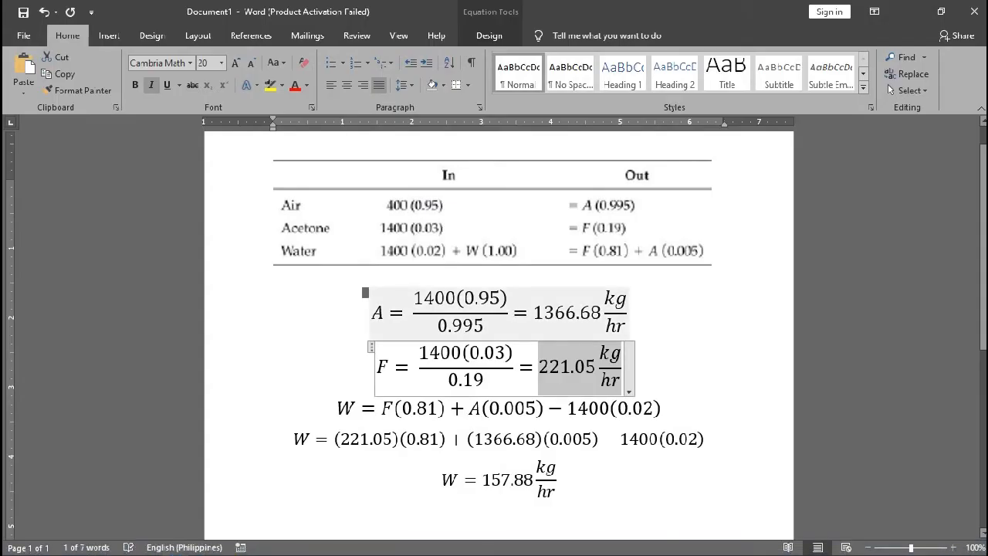
left_click_drag(540, 367, 619, 368)
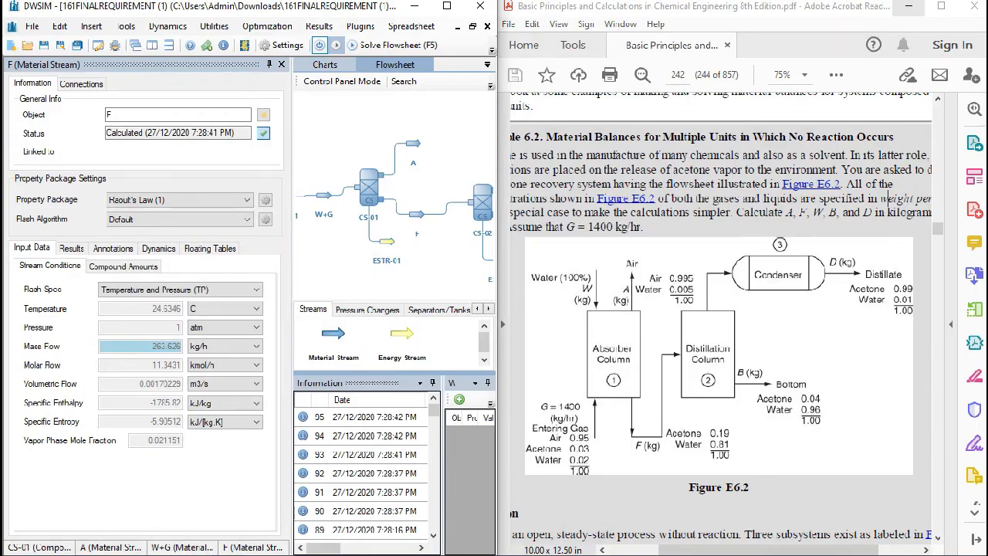
left_click(907, 12)
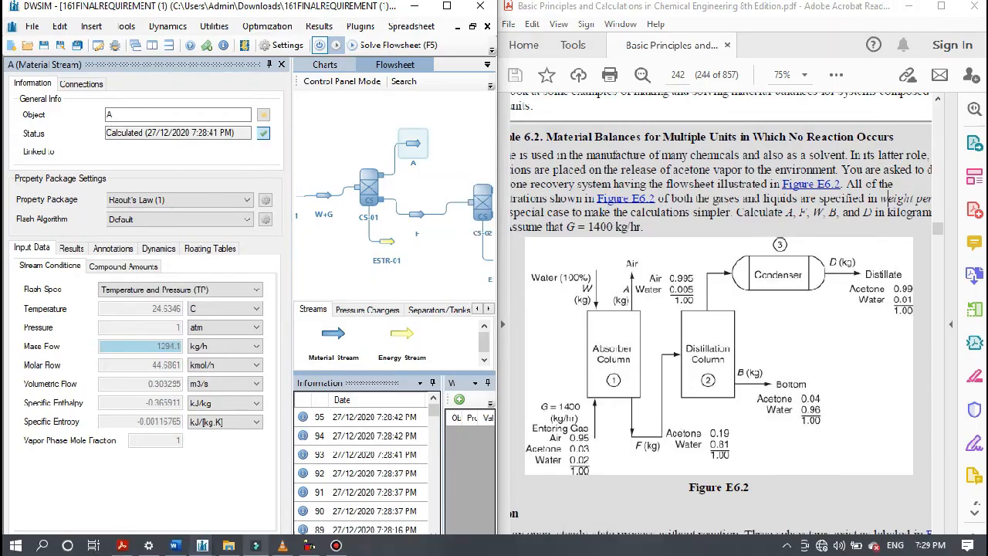
left_click(176, 545)
left_click(176, 545)
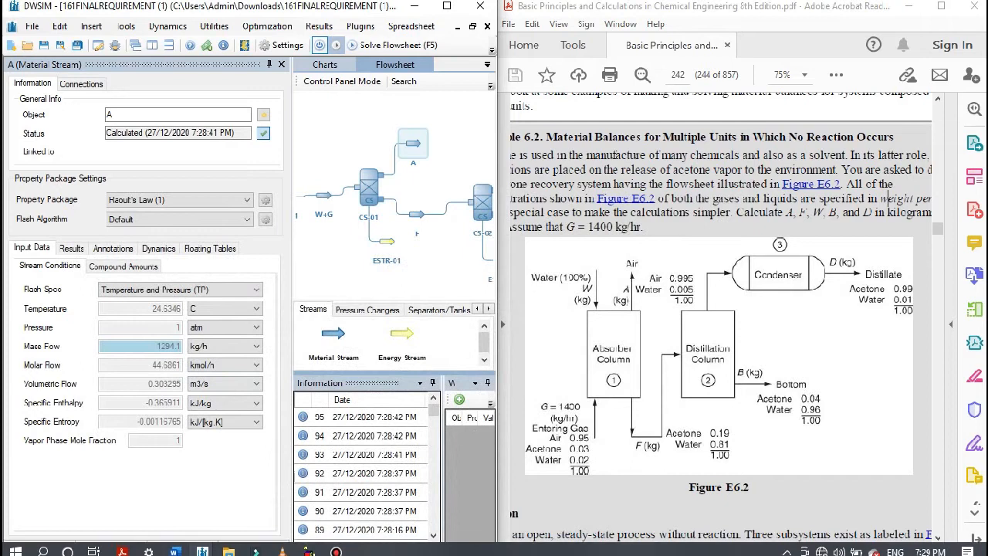
- Set CS-01's separation factors to 100% for air and 10% for water, and check stream A's mass flow and composition
left_click(369, 189)
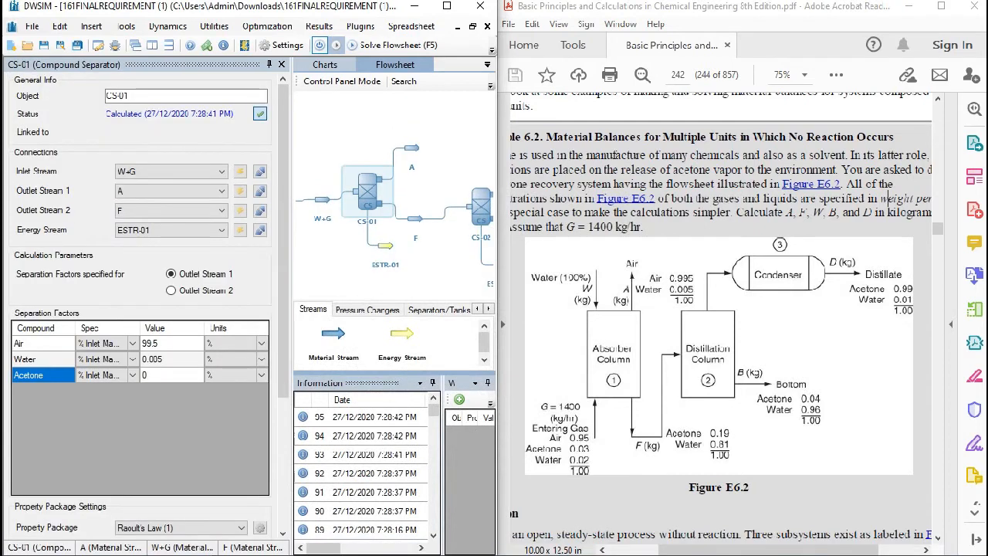
left_click_drag(432, 263, 427, 267)
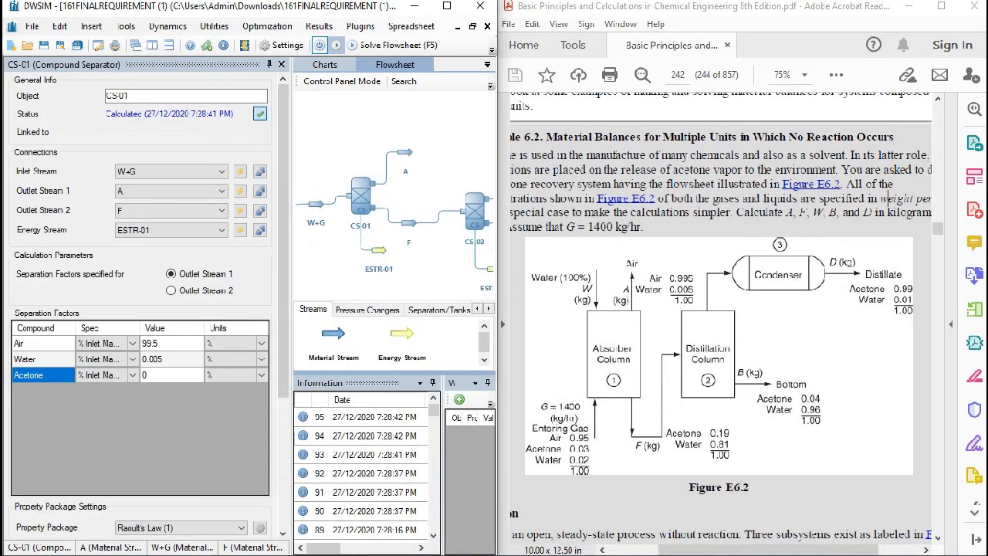
left_click(172, 343)
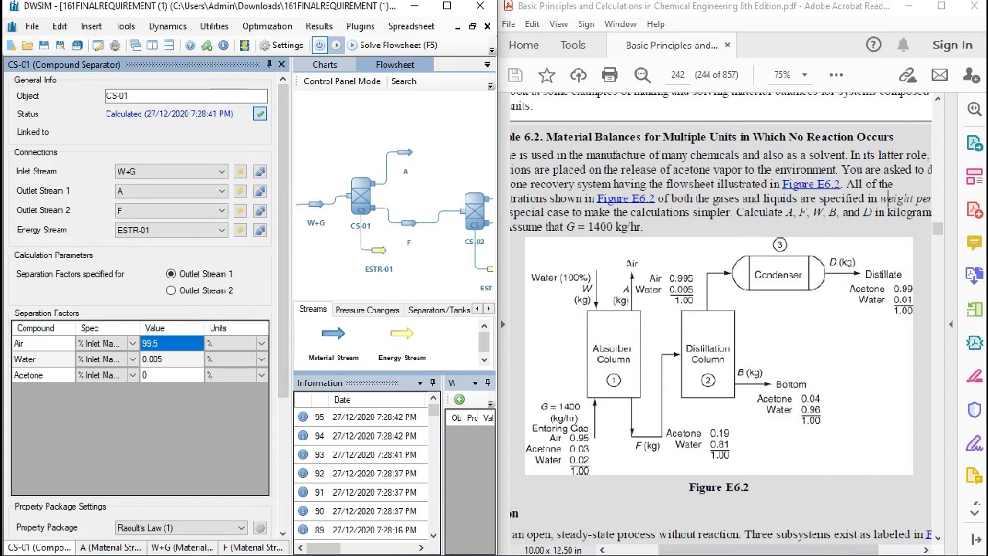
type("100")
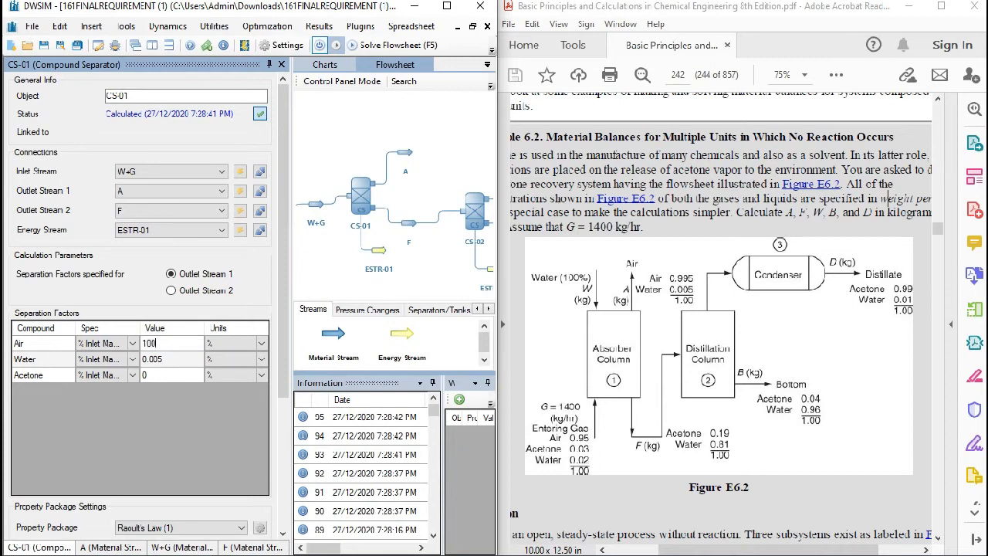
key("Return")
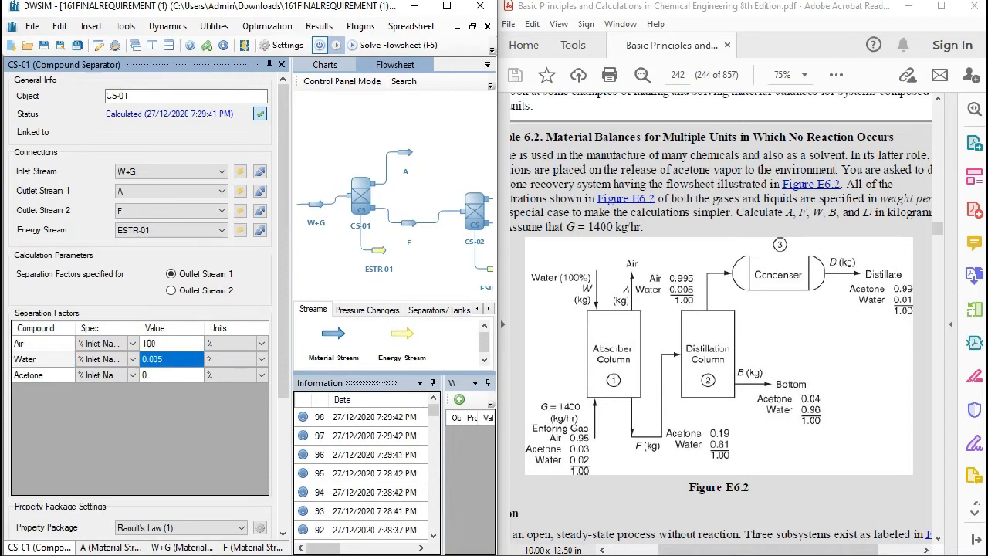
type("10")
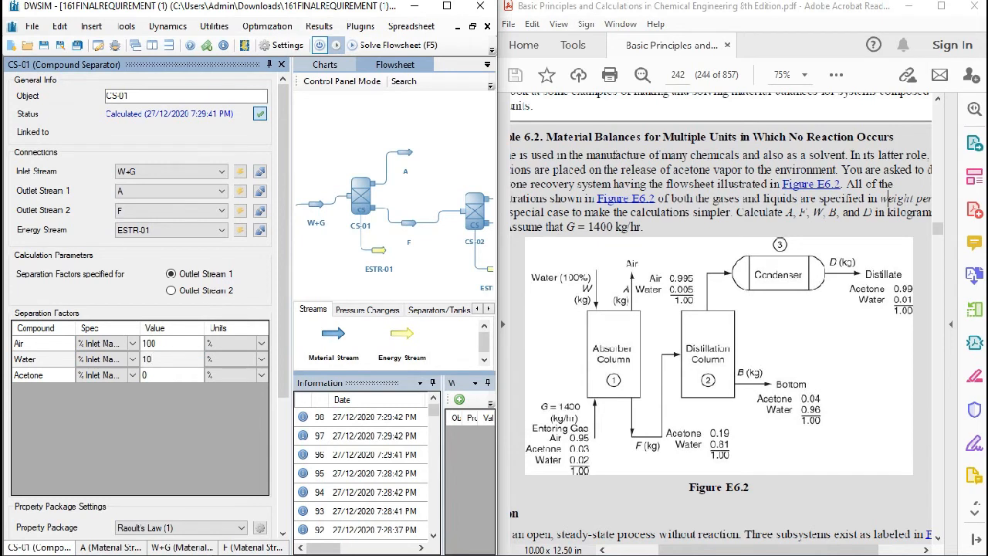
key("Return")
left_click(405, 152)
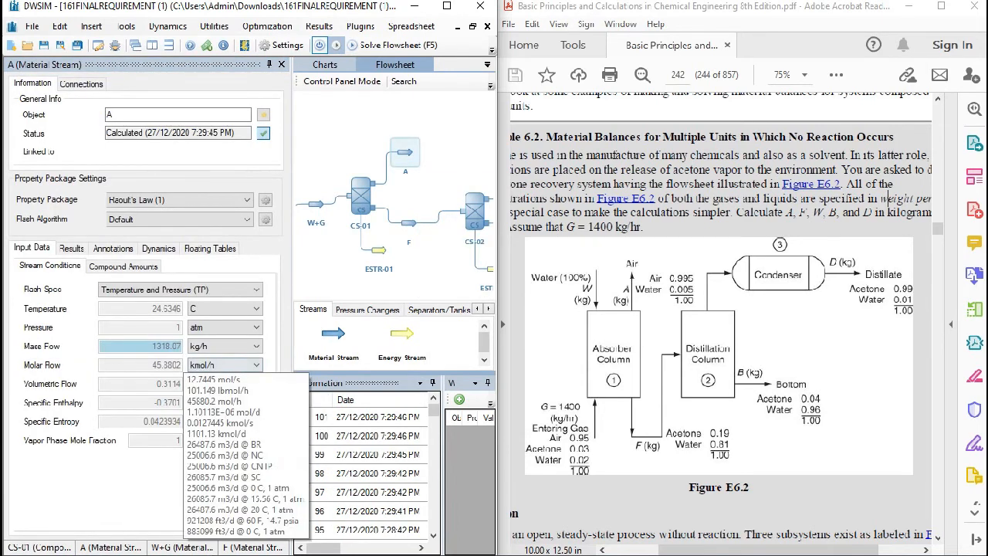
left_click(409, 223)
left_click(362, 202)
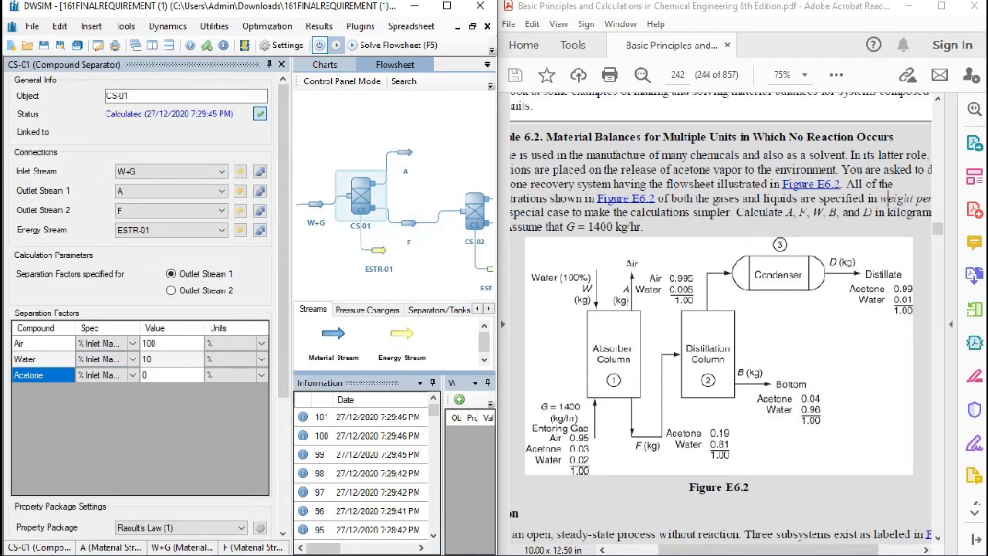
left_click(406, 152)
left_click(123, 267)
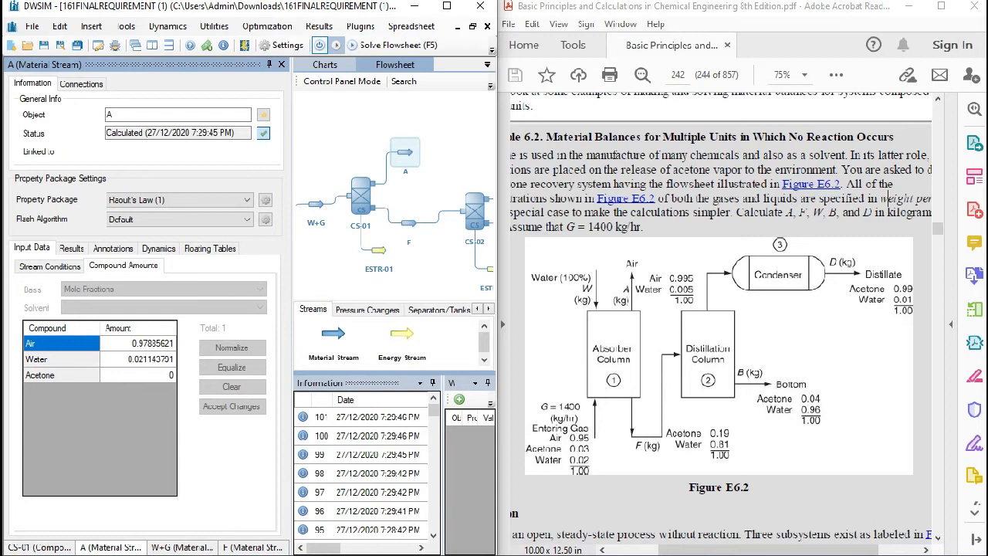
- Set CS-01's water separation factor to 15% and check stream A's composition and mass flow
left_click(361, 196)
left_click(172, 360)
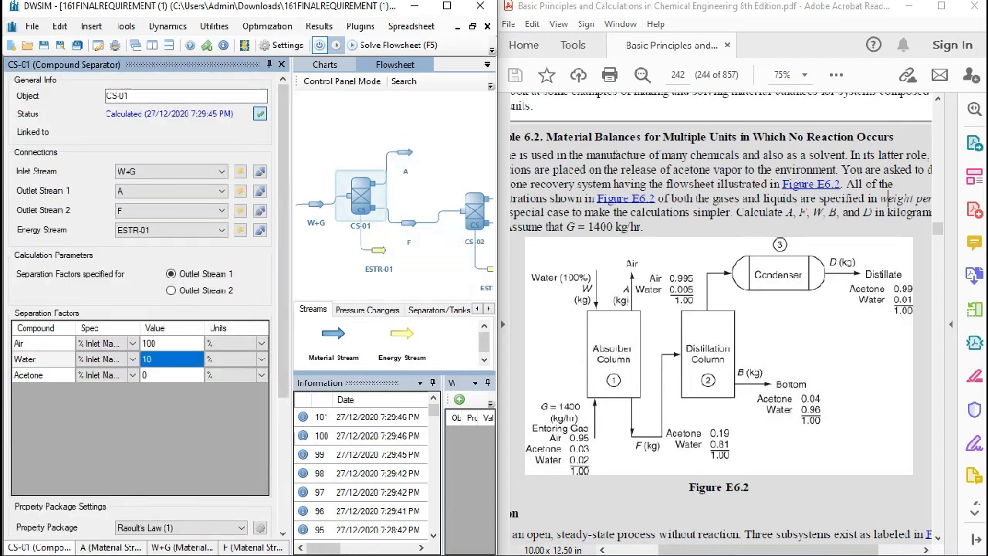
type("15")
key("Return")
left_click(405, 152)
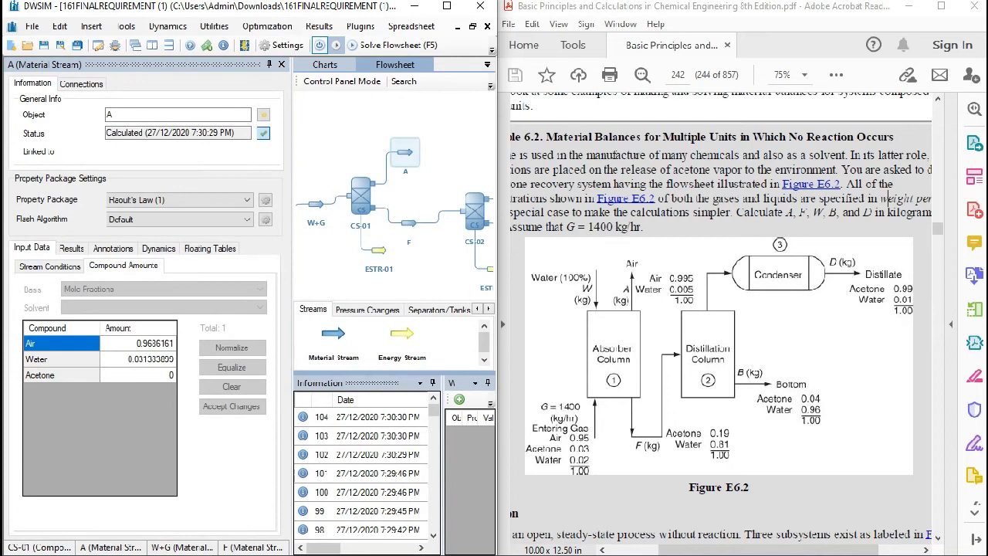
left_click(49, 266)
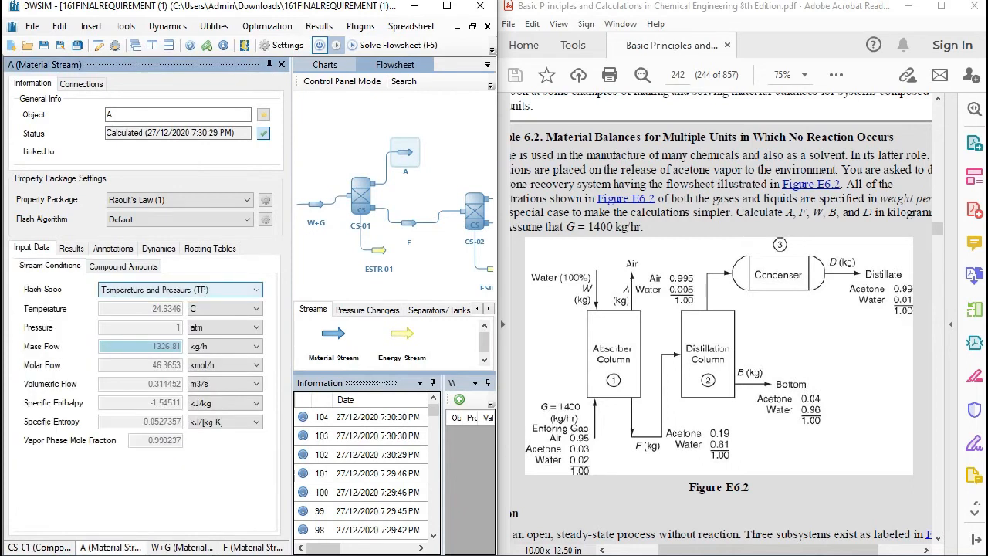
mouse_move(173, 347)
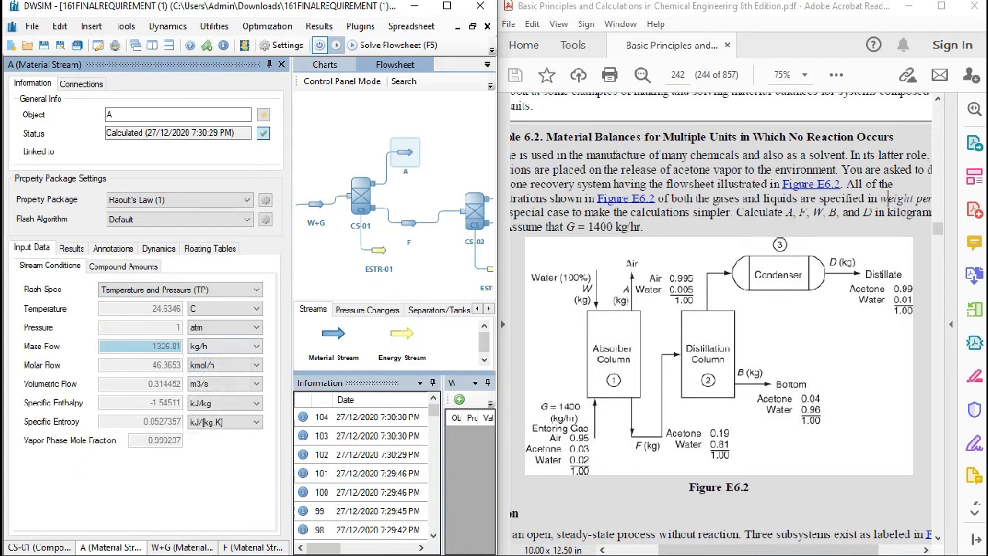
- Set CS-01's water separation factor to 20% and check the resulting composition and mass flow of stream A
left_click(361, 196)
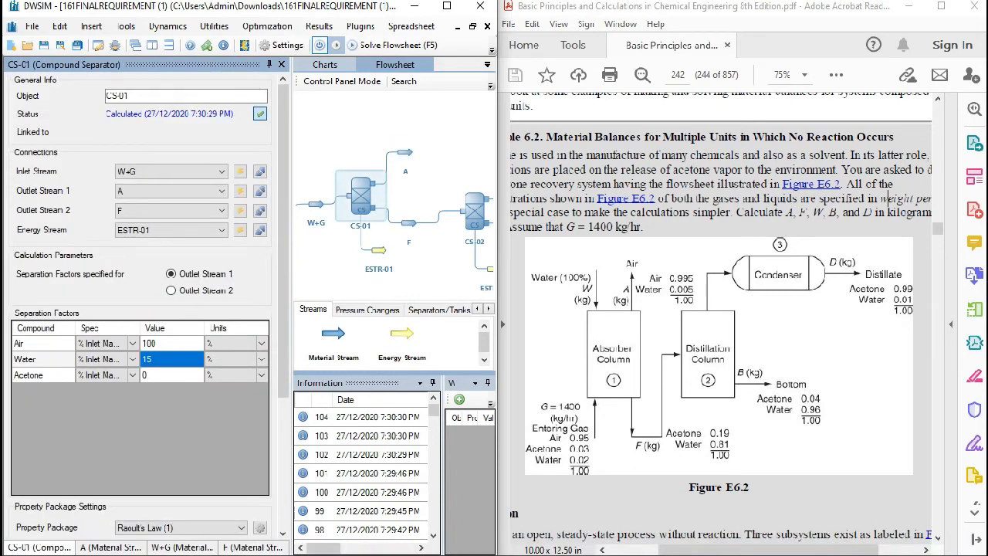
left_click(405, 152)
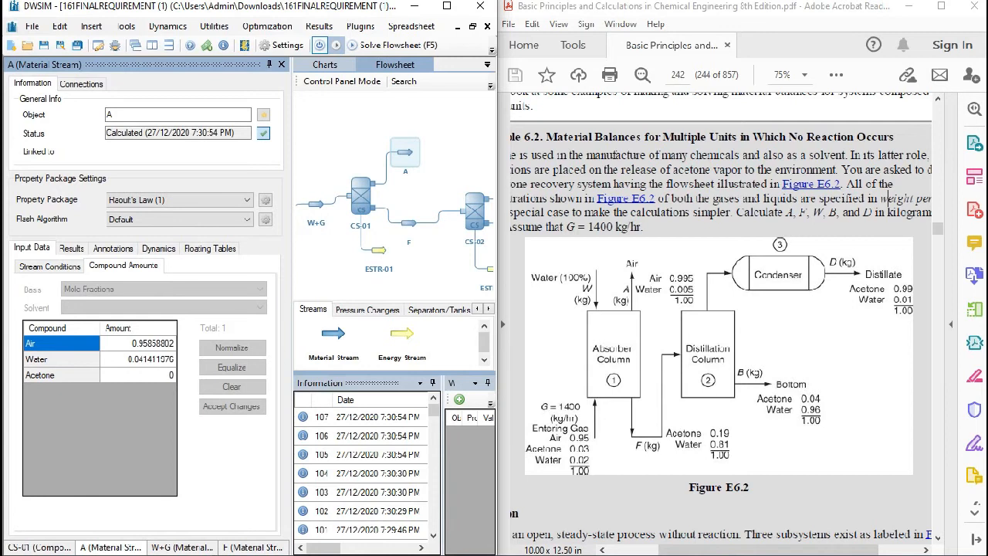
left_click(360, 196)
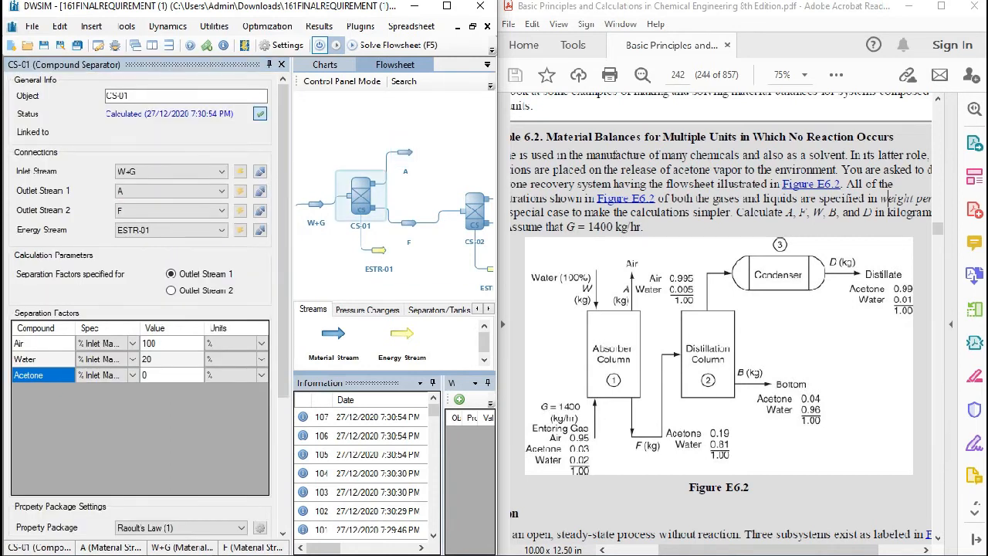
left_click(404, 152)
left_click(49, 267)
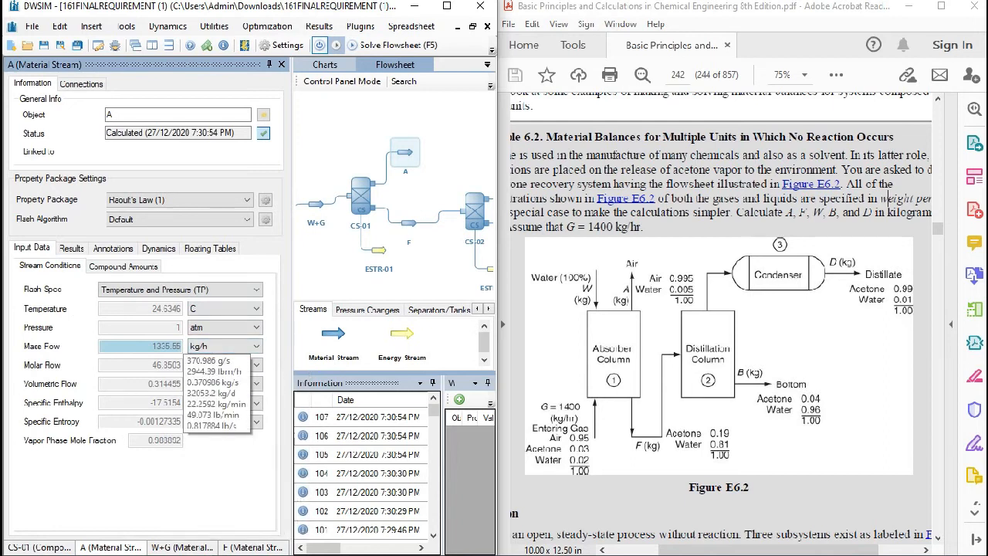
- Correct the calculated A result in the Word material balance document to 1336.68 kg/hr and return to the DWSIM flowsheet
mouse_move(202, 545)
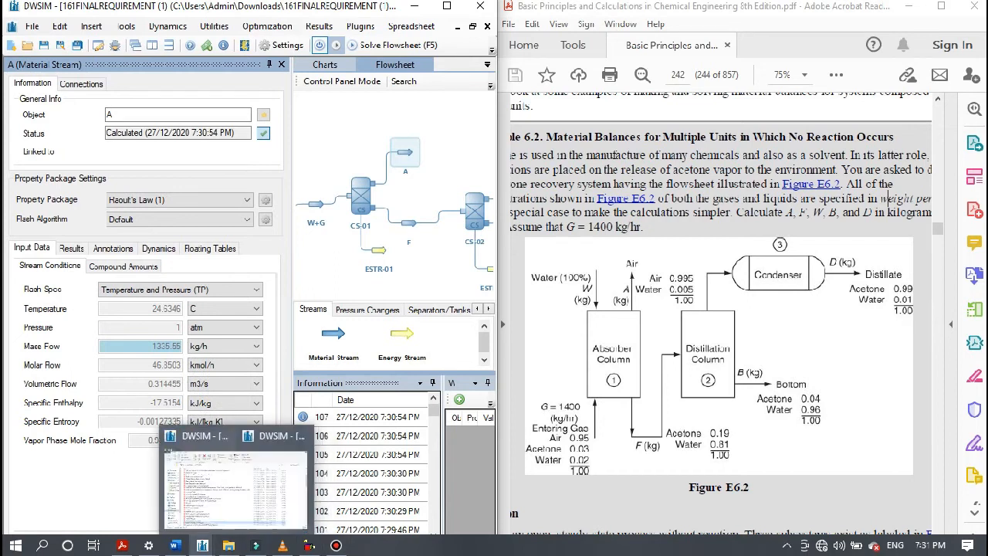
left_click(174, 545)
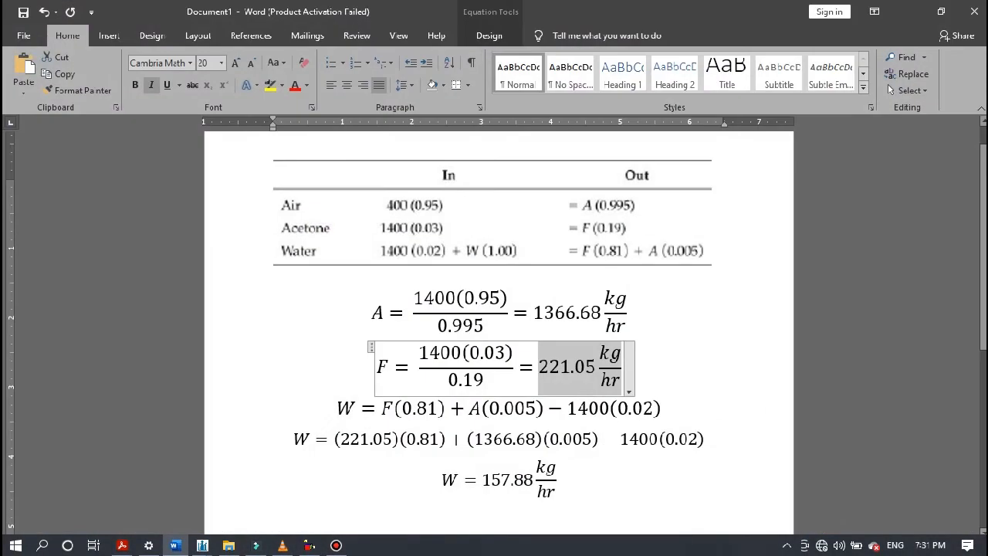
left_click(176, 545)
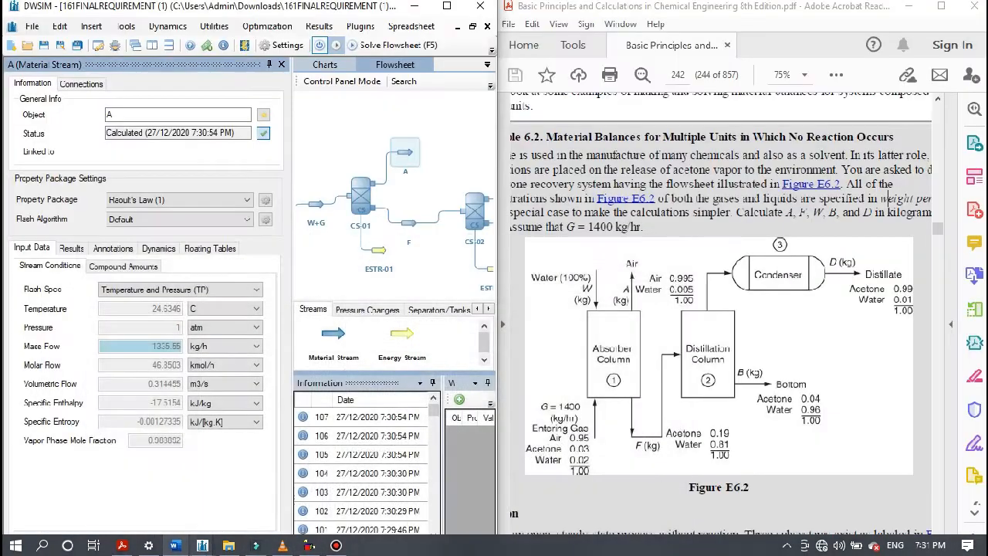
left_click(176, 545)
left_click(566, 312)
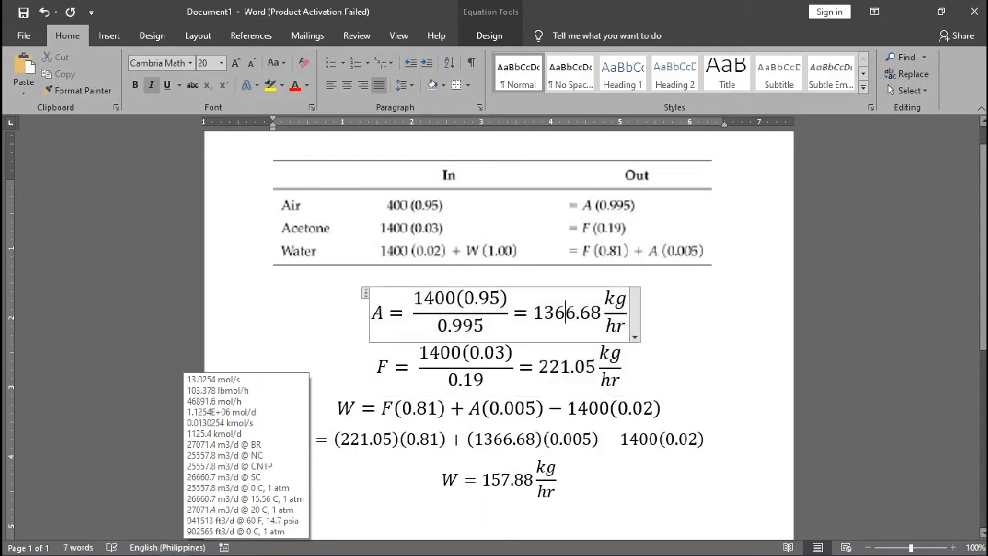
key("BackSpace")
type("3")
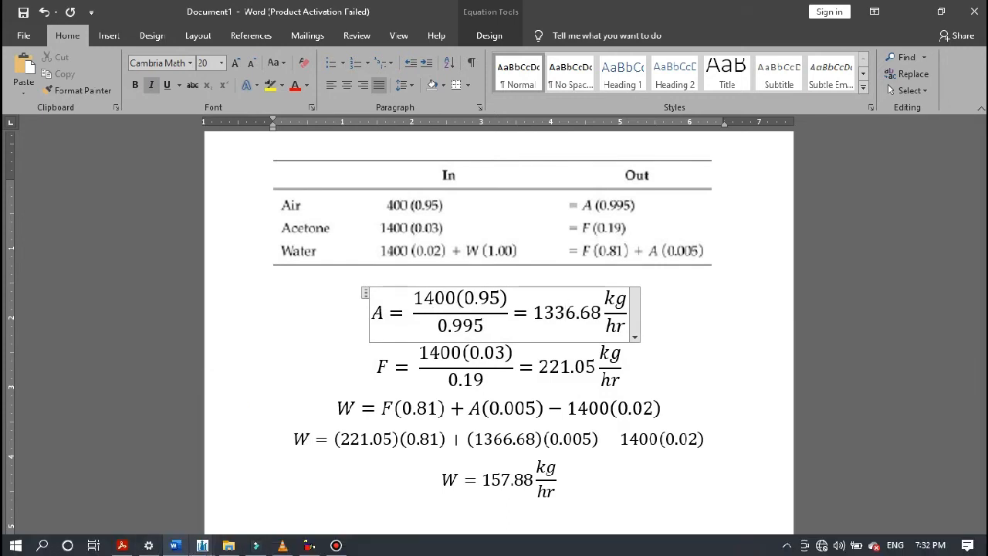
left_click(202, 545)
left_click(397, 114)
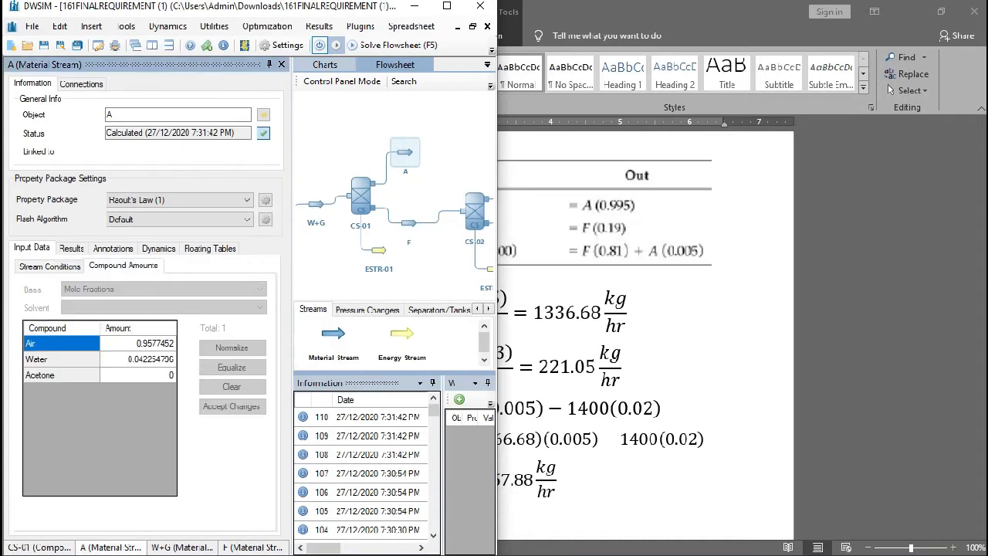
- Compare the compositions and mass flows of streams A and F with the textbook's Figure E6.2 and the Word hand calculation
left_click(409, 223)
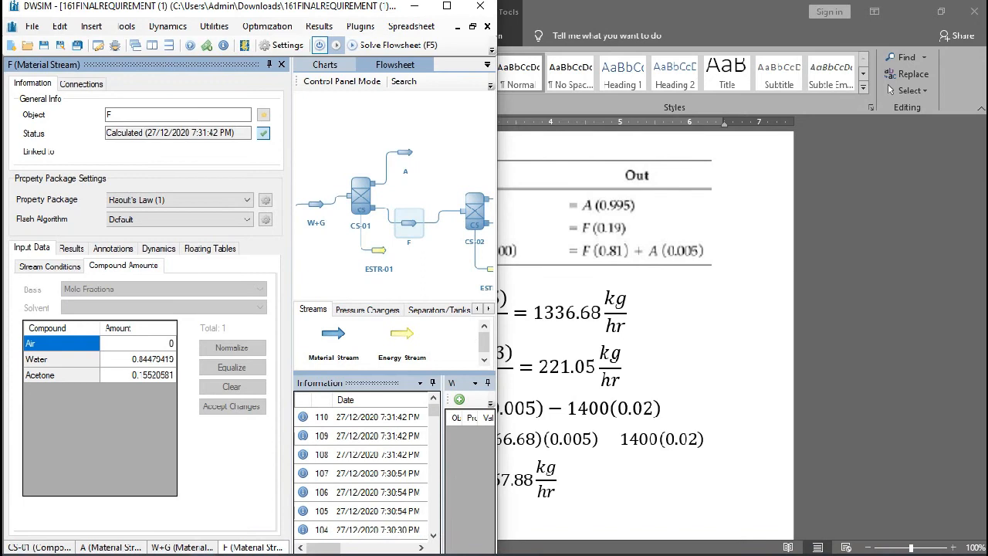
left_click(202, 545)
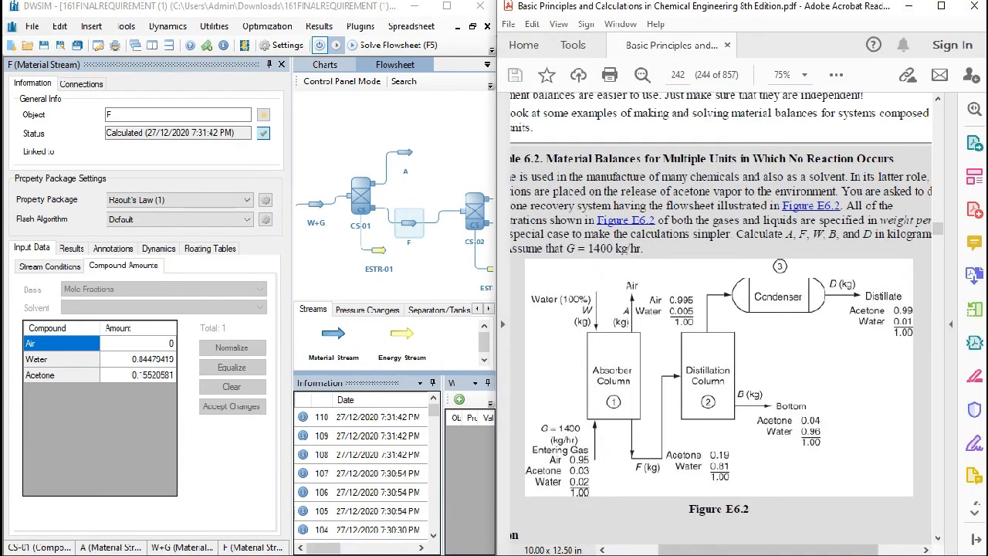
key("alt+Tab")
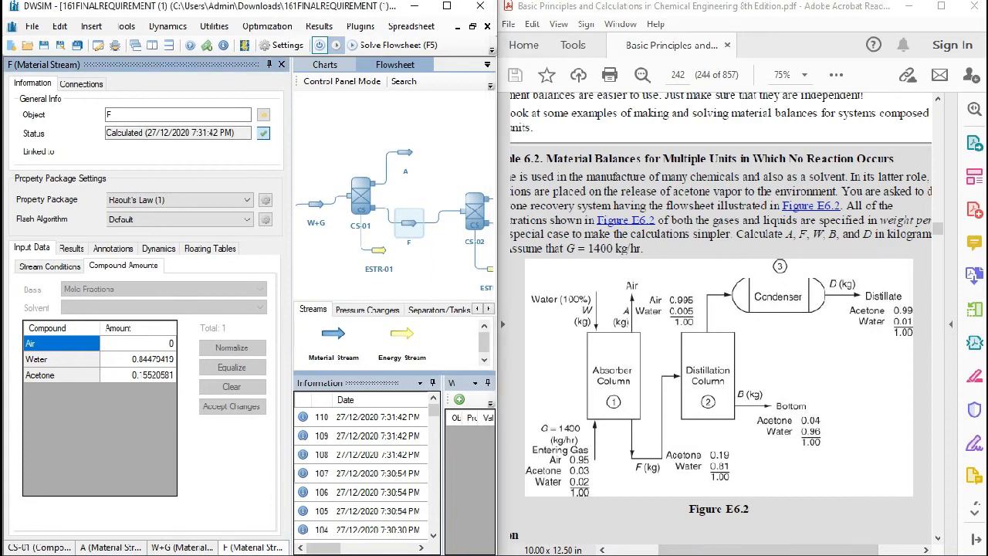
left_click(405, 153)
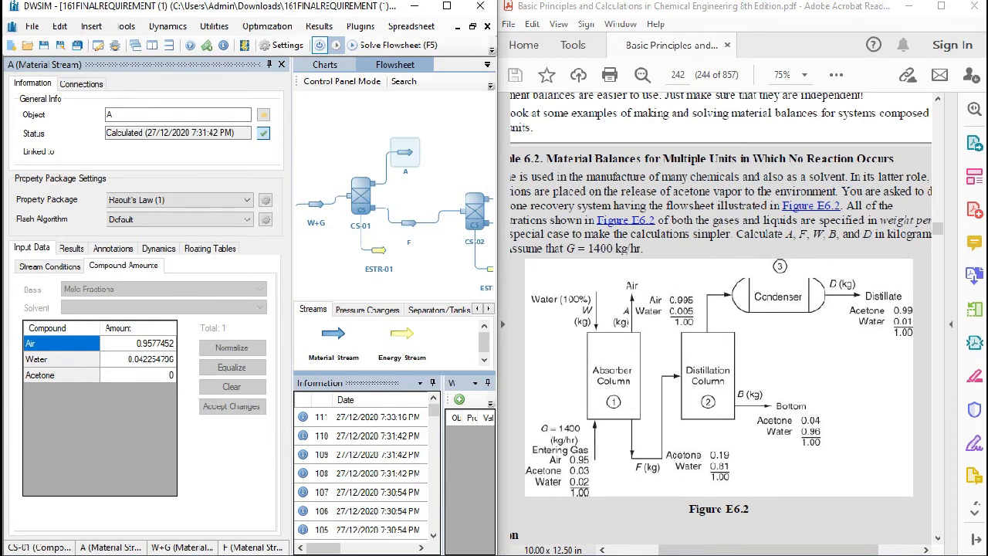
left_click(361, 199)
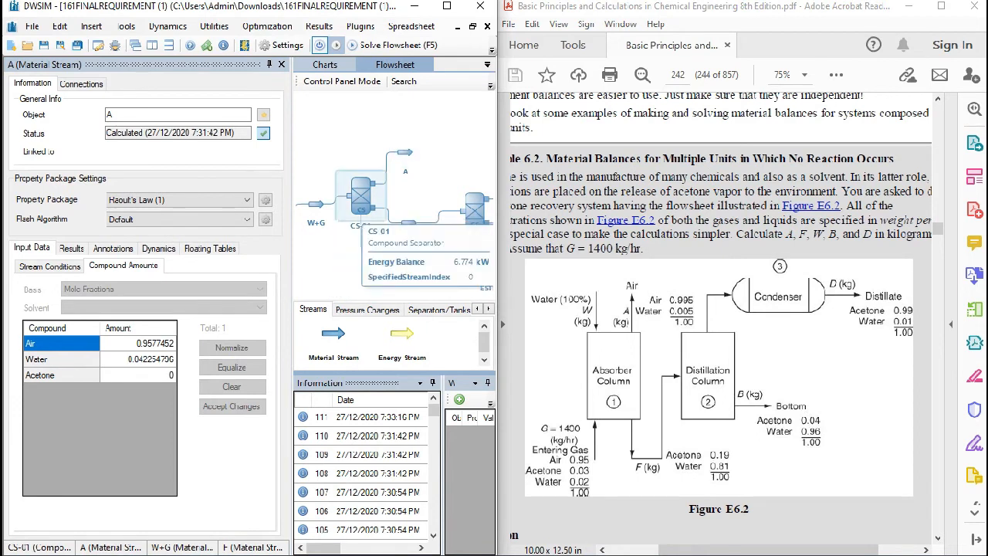
left_click(405, 152)
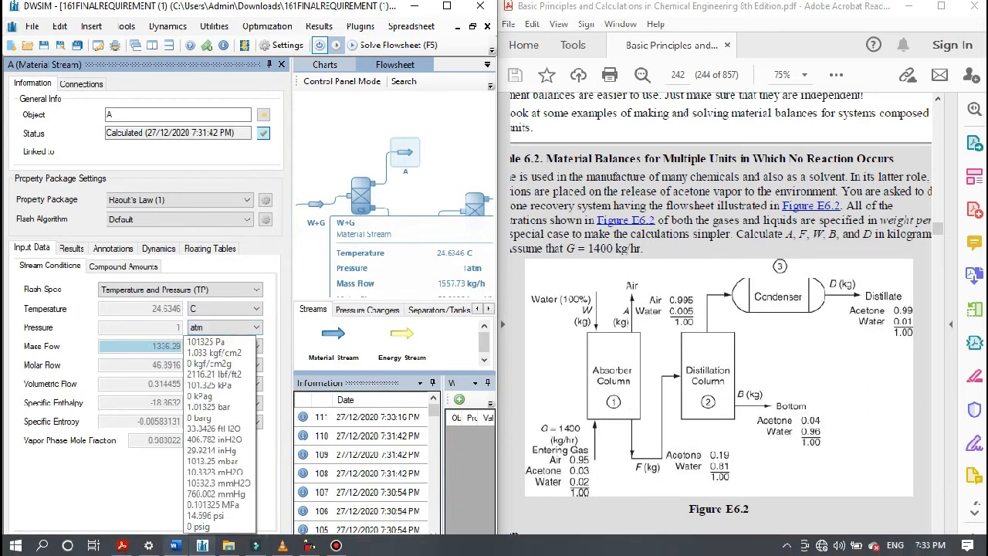
left_click(176, 546)
left_click(267, 254)
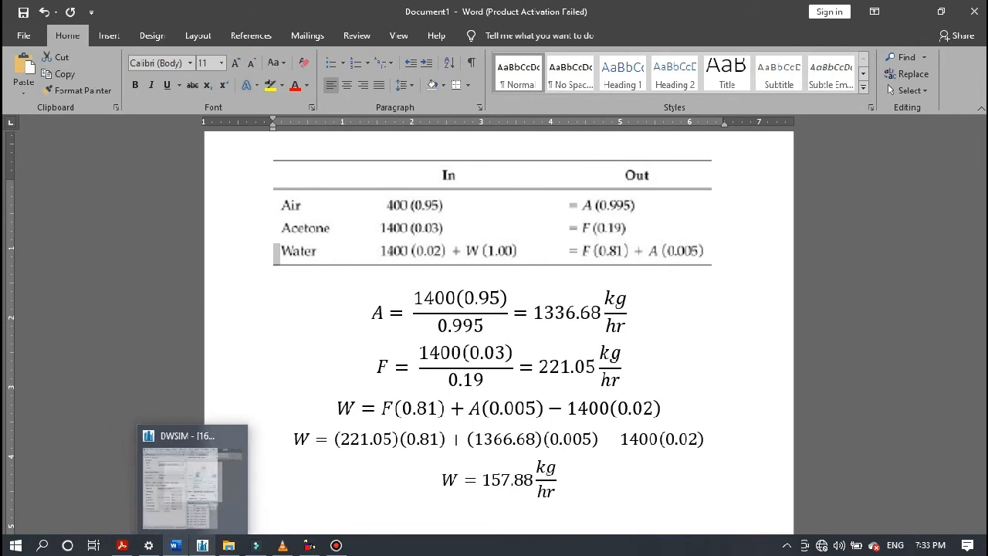
left_click(202, 546)
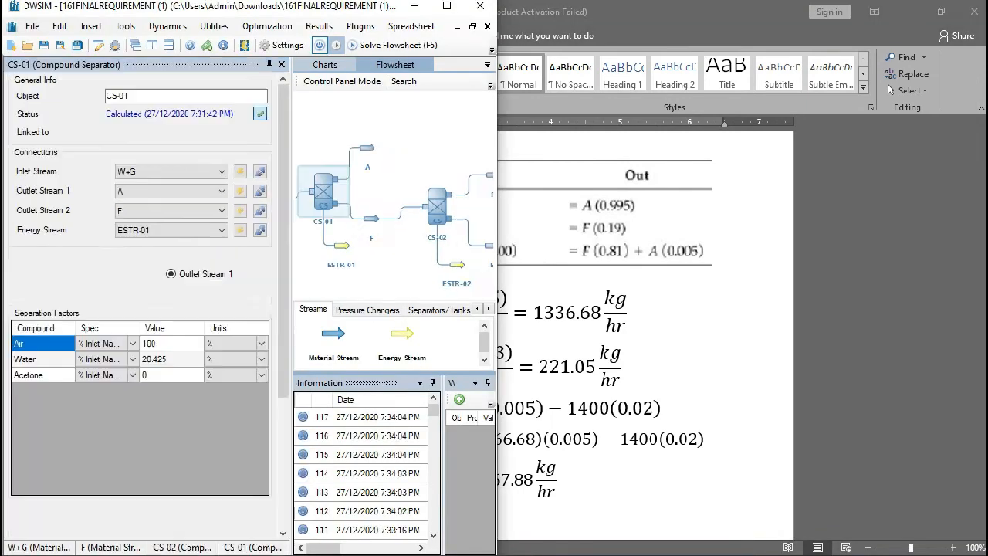
- Try specifying CS-02's separation factors for Outlet Stream 1, with 99% water and 1% acetone
left_click_drag(401, 270, 359, 254)
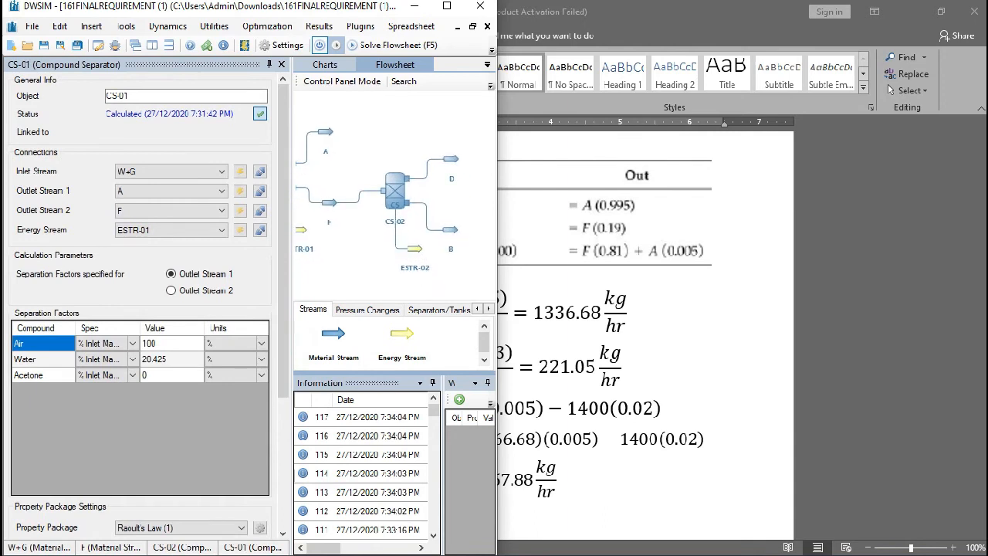
left_click(395, 192)
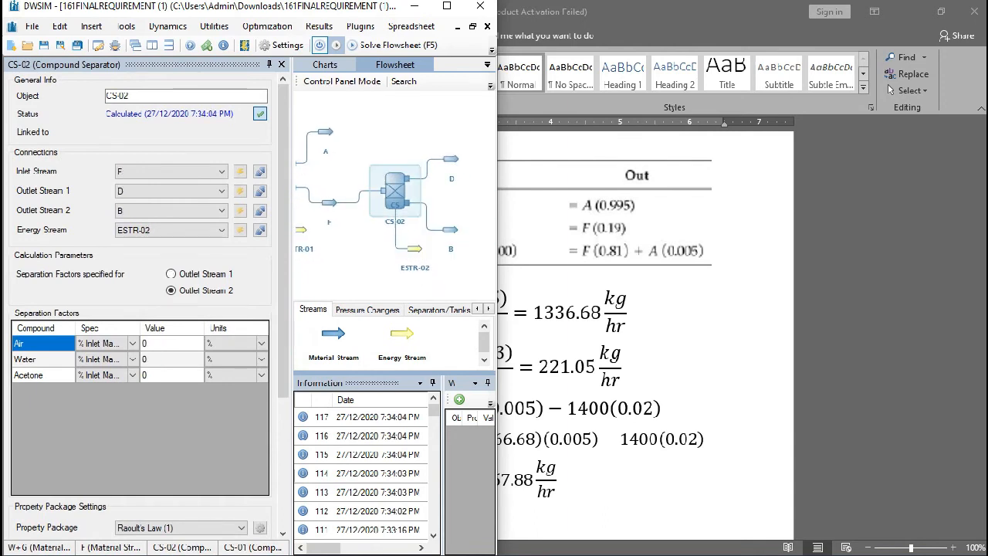
left_click(310, 545)
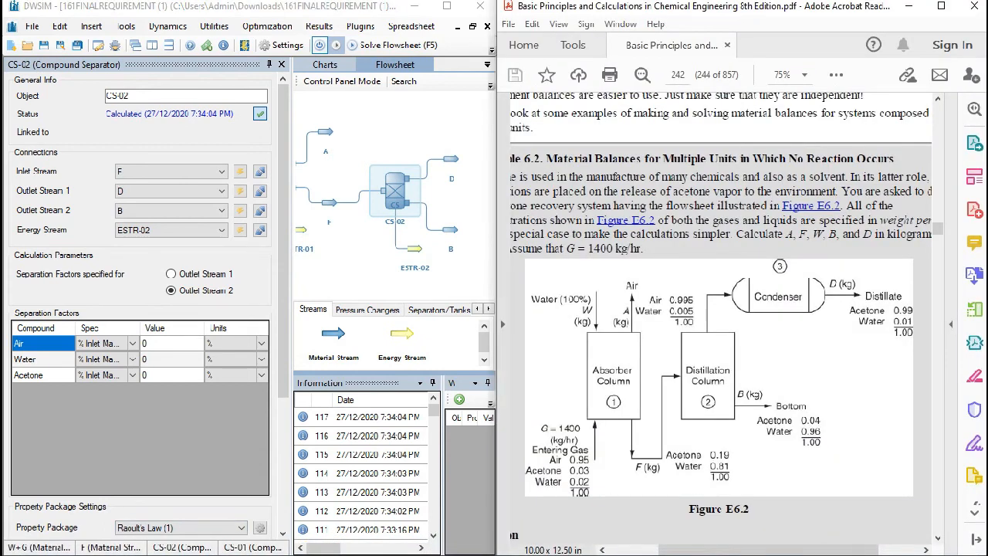
left_click(451, 160)
left_click_drag(432, 193, 408, 176)
left_click(371, 173)
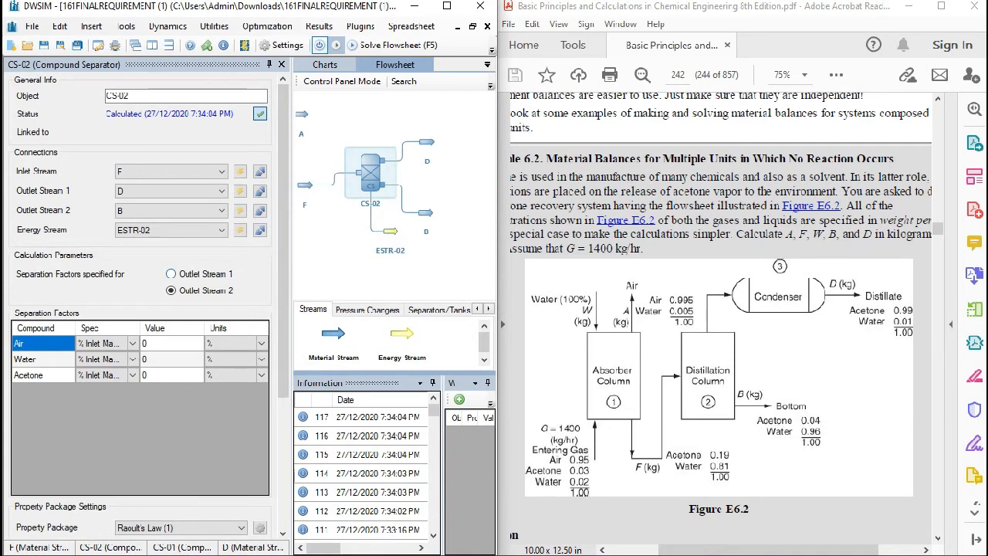
left_click(171, 273)
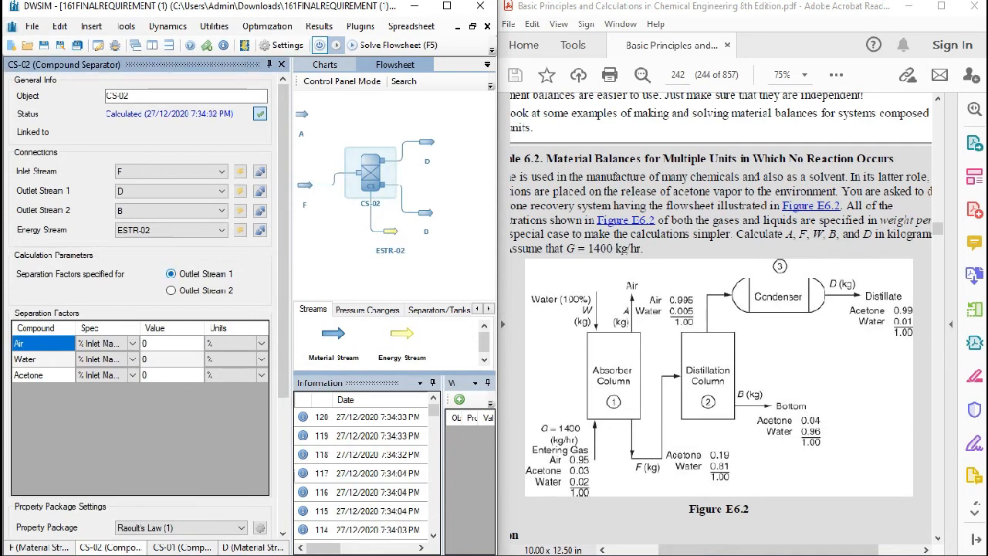
left_click(172, 360)
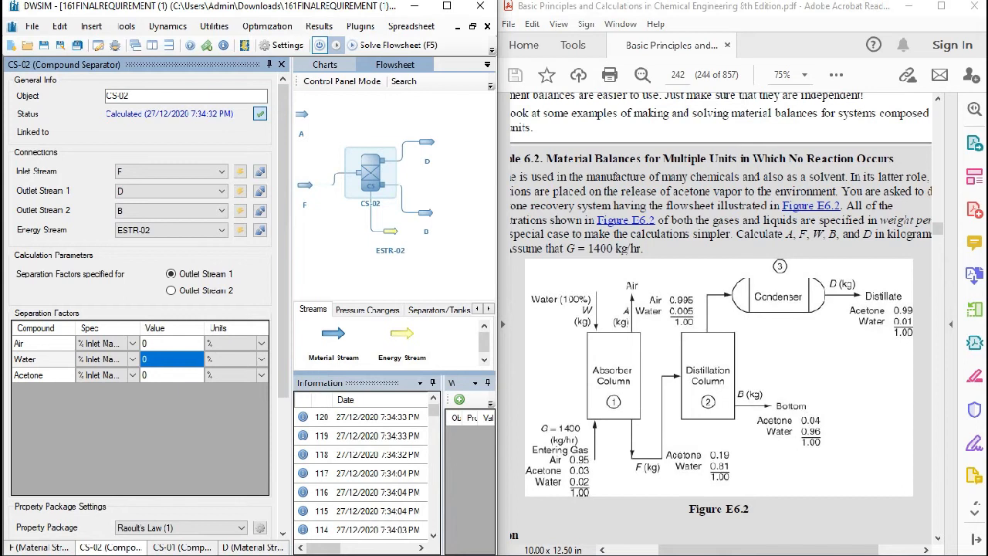
type("99")
key("Return")
type("1")
key("Return")
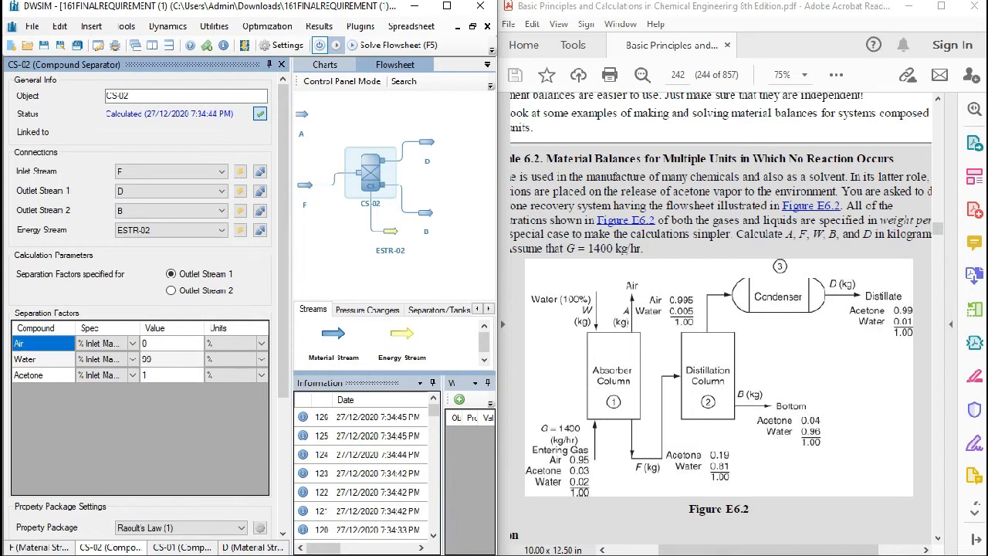
- Check the mass flows of CS-02's outlet streams D and B against the textbook's solution for units 2 and 3
left_click(427, 142)
left_click(425, 212)
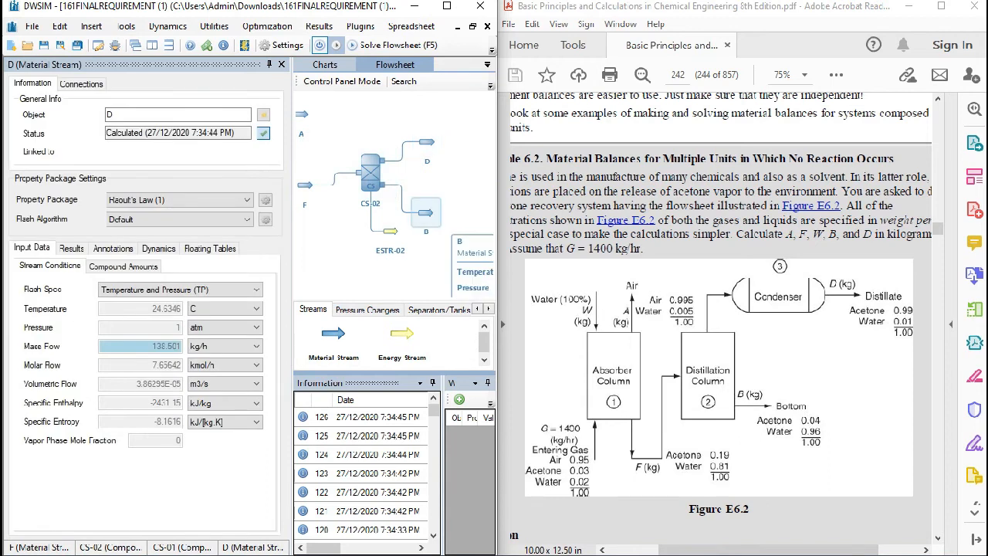
left_click(427, 142)
scroll(721, 316, "down", 15)
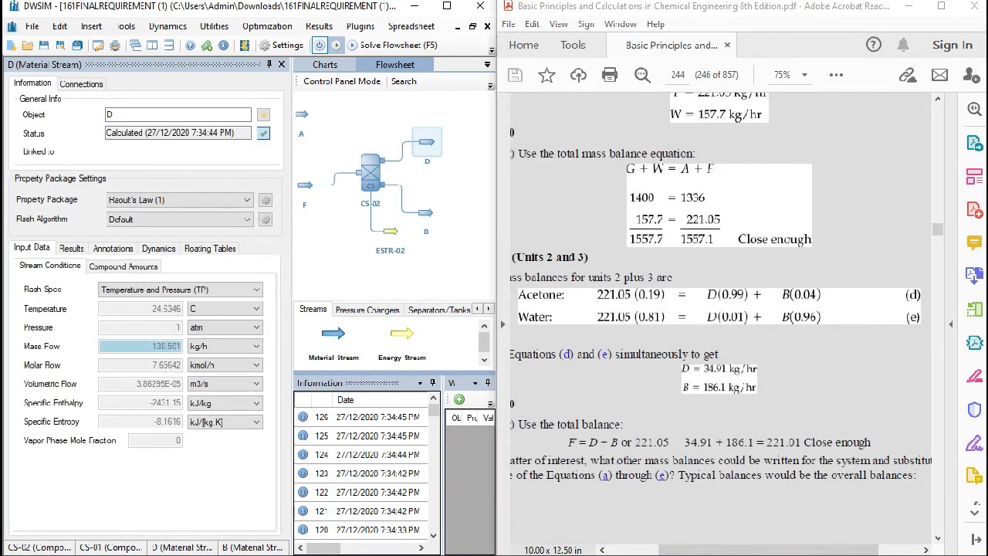
left_click(719, 376)
left_click(425, 212)
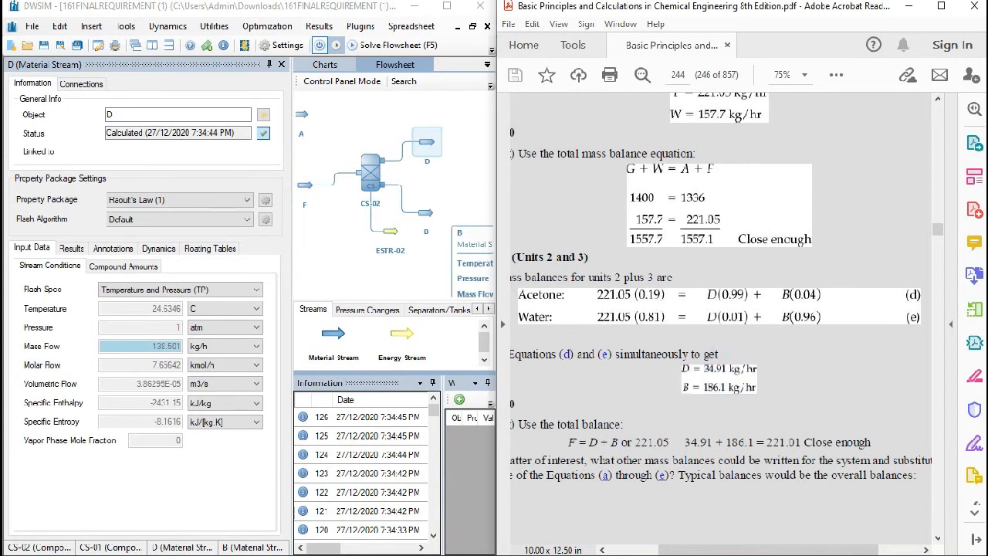
left_click(427, 142)
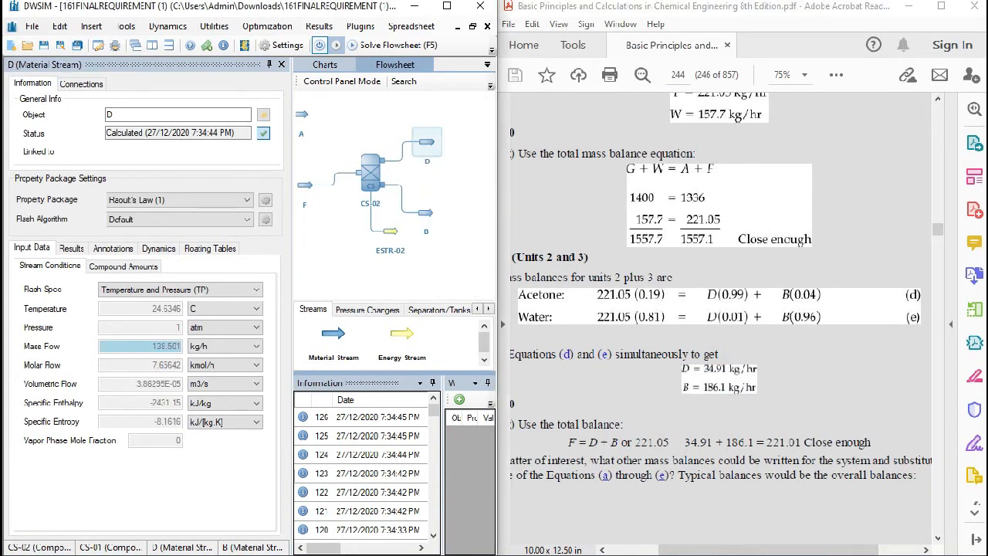
- Respecify CS-02's separation factors for Outlet Stream 2, with 100% water and 60% acetone
left_click_drag(332, 232, 424, 249)
left_click(348, 178)
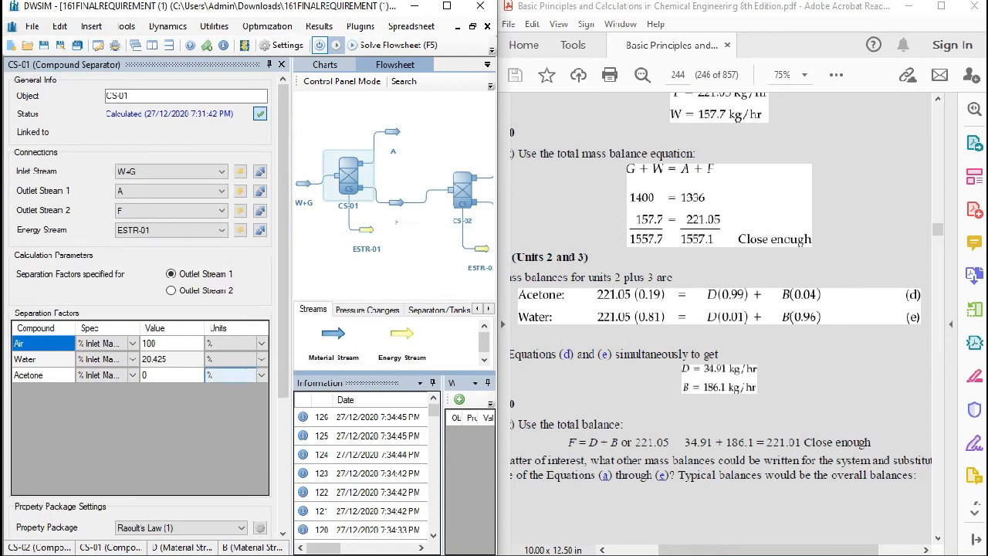
left_click_drag(432, 251, 341, 243)
left_click(371, 182)
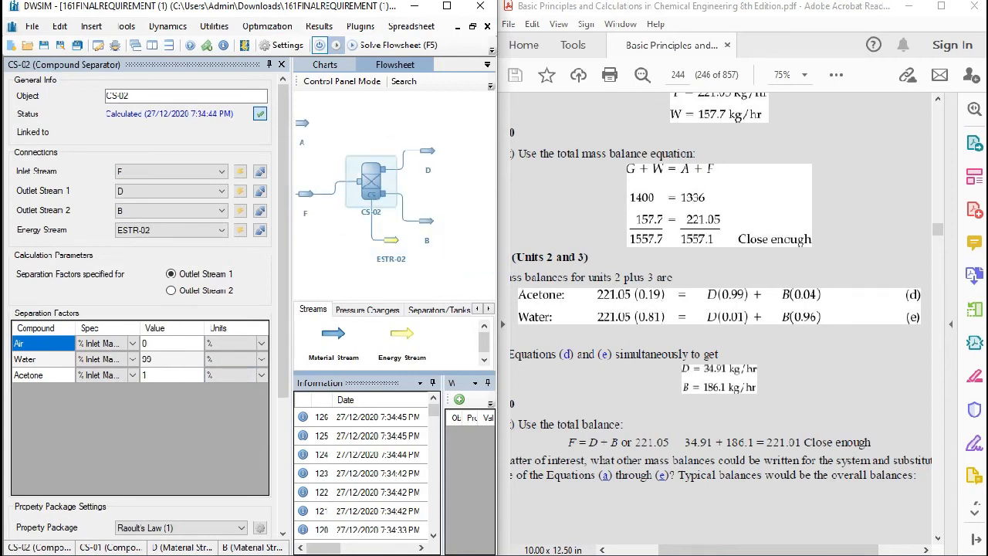
left_click(171, 375)
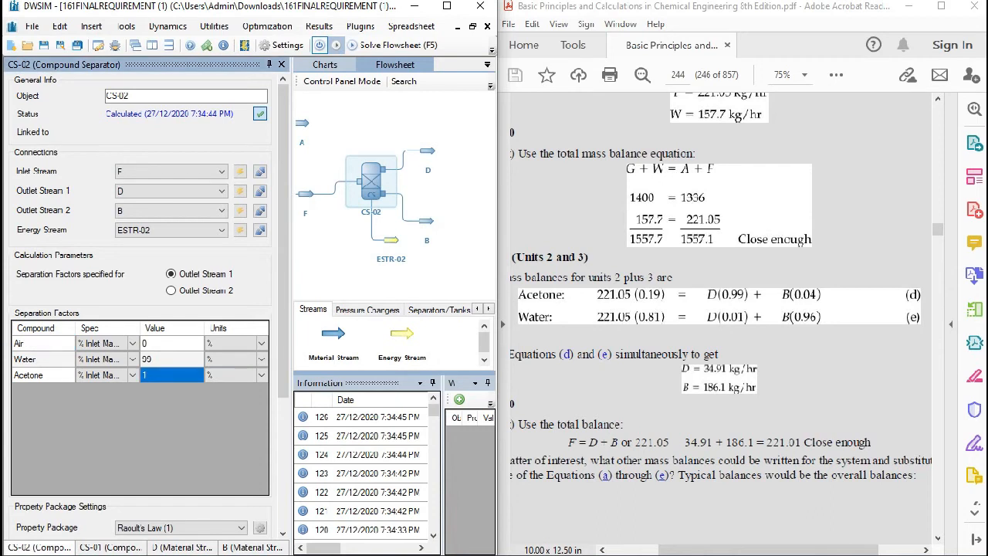
type("30")
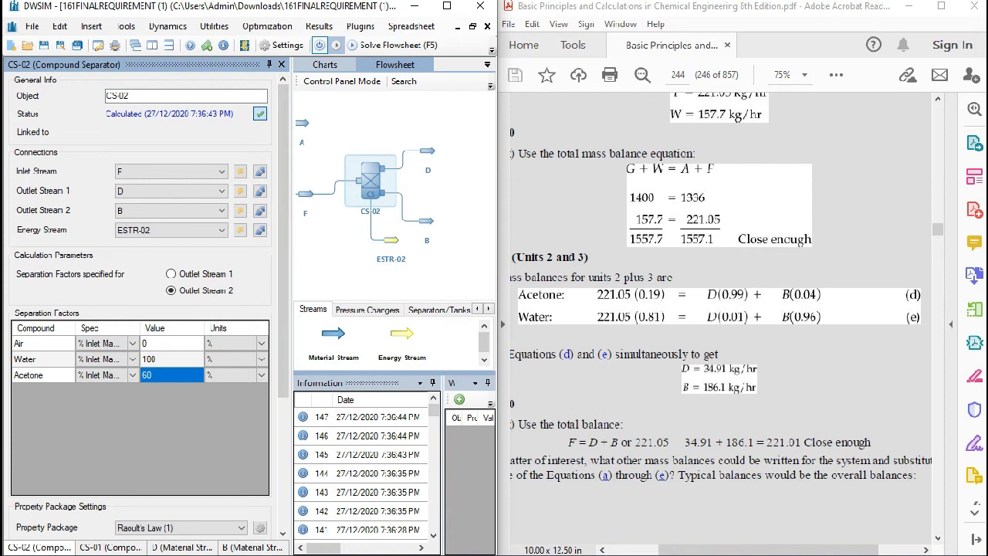
- Compare stream B's composition with Figure E6.2 and its mass flow with the textbook's calculated B value
scroll(721, 299, "up", 1)
scroll(721, 298, "up", 10)
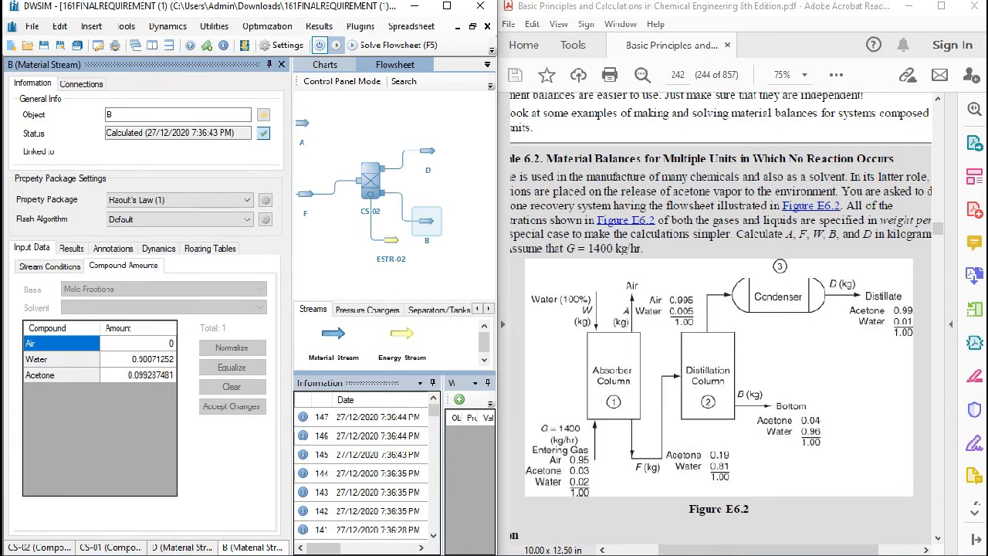
left_click(390, 199)
left_click(426, 221)
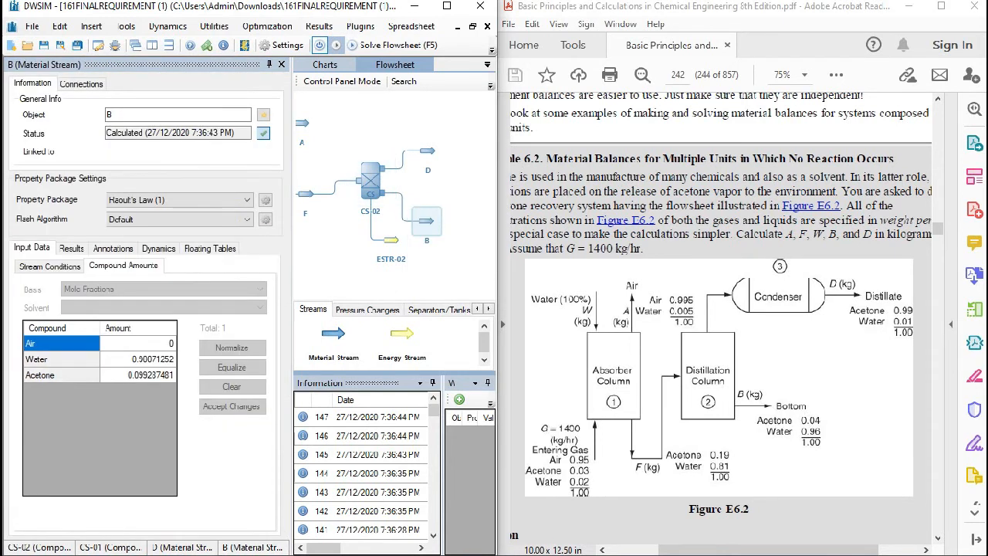
left_click(50, 266)
scroll(721, 309, "down", 10)
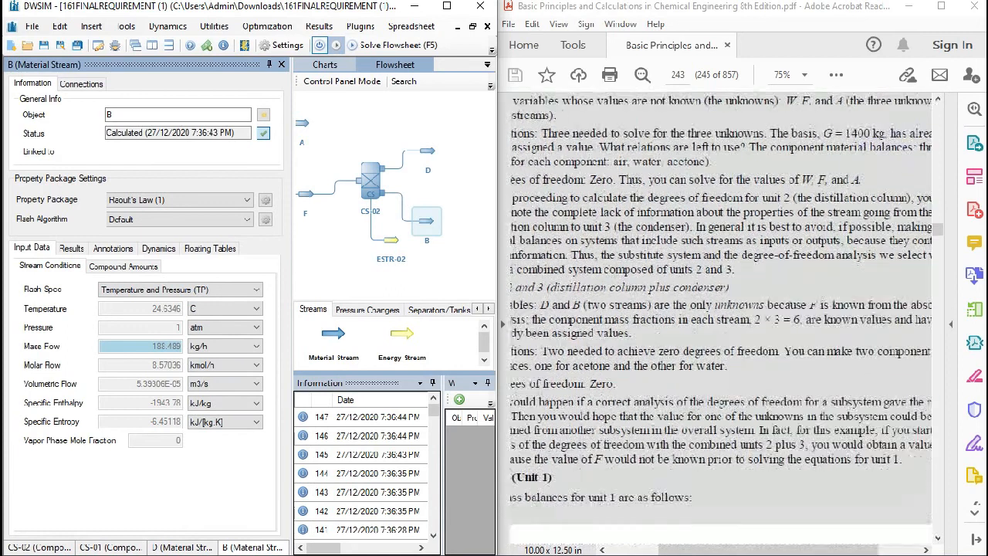
scroll(721, 309, "down", 5)
- Set CS-02's acetone separation factor to 57% and check the compositions of streams B and D against Figure E6.2
left_click(382, 196)
type("55")
key("Return")
type("57")
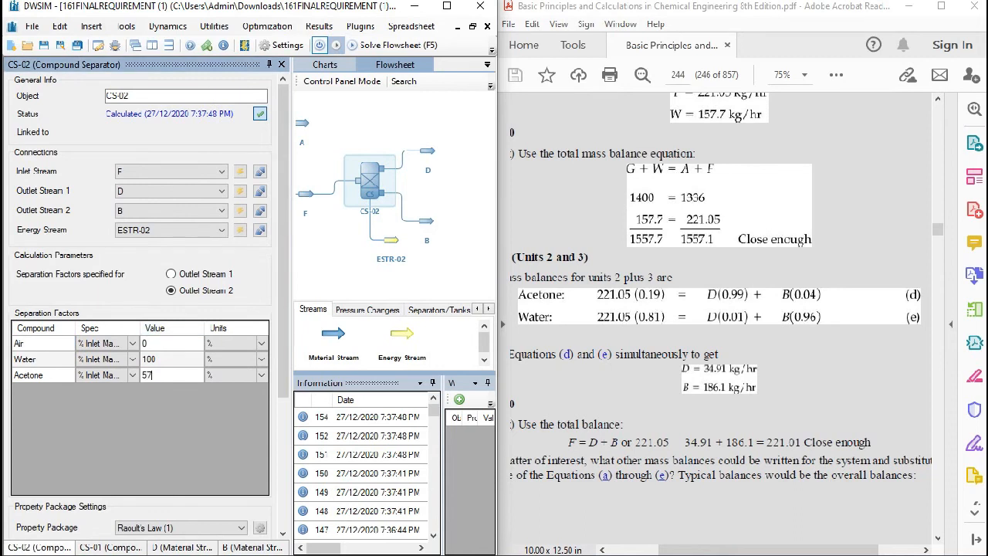
left_click(426, 221)
left_click(124, 265)
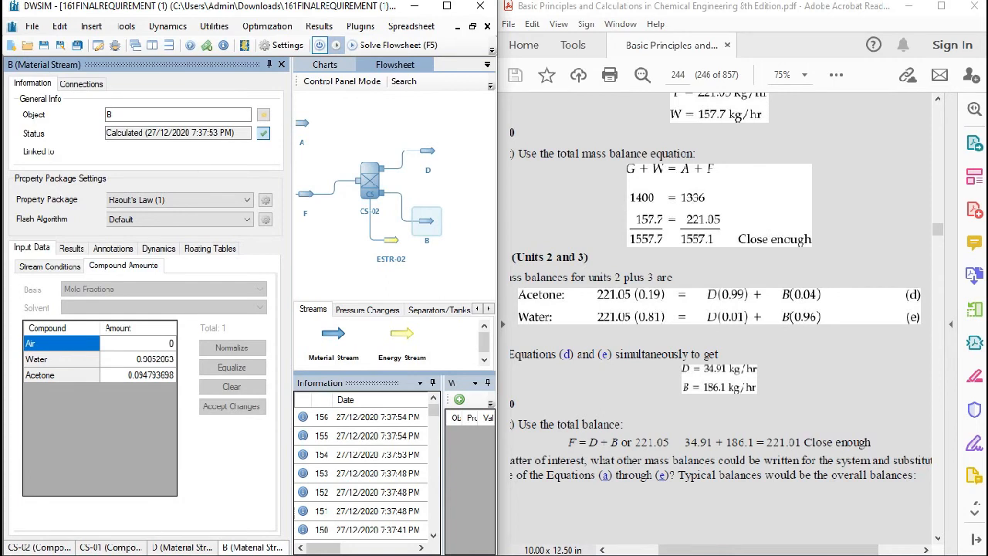
scroll(721, 316, "up", 15)
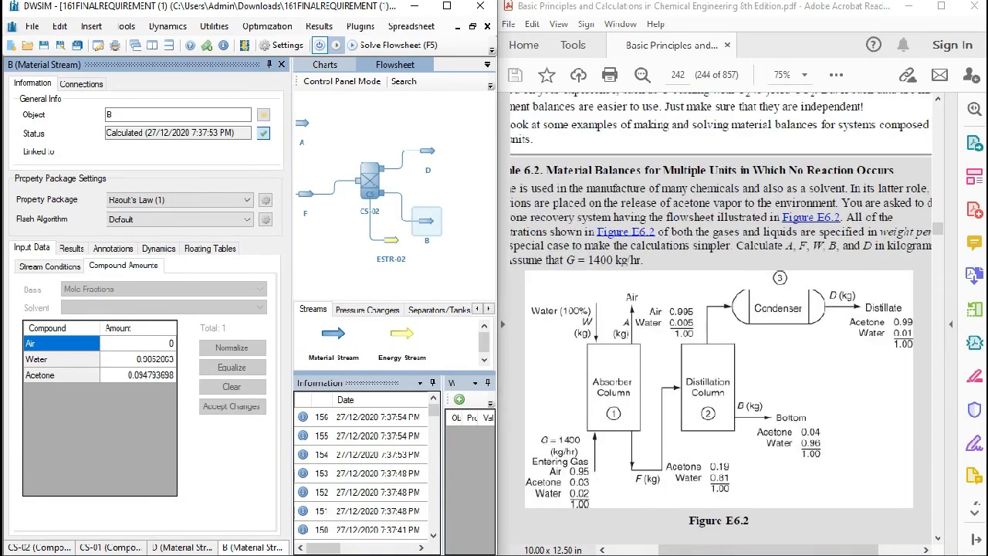
left_click(428, 151)
left_click(123, 266)
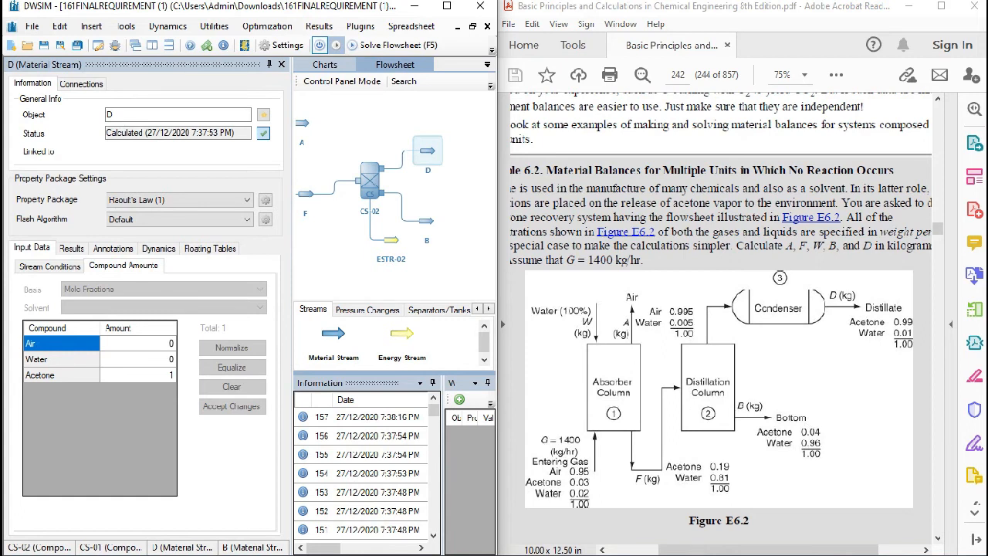
- Set CS-02's water separation factor to 99.996% and compare stream D's composition and mass flow with the textbook values
left_click(370, 183)
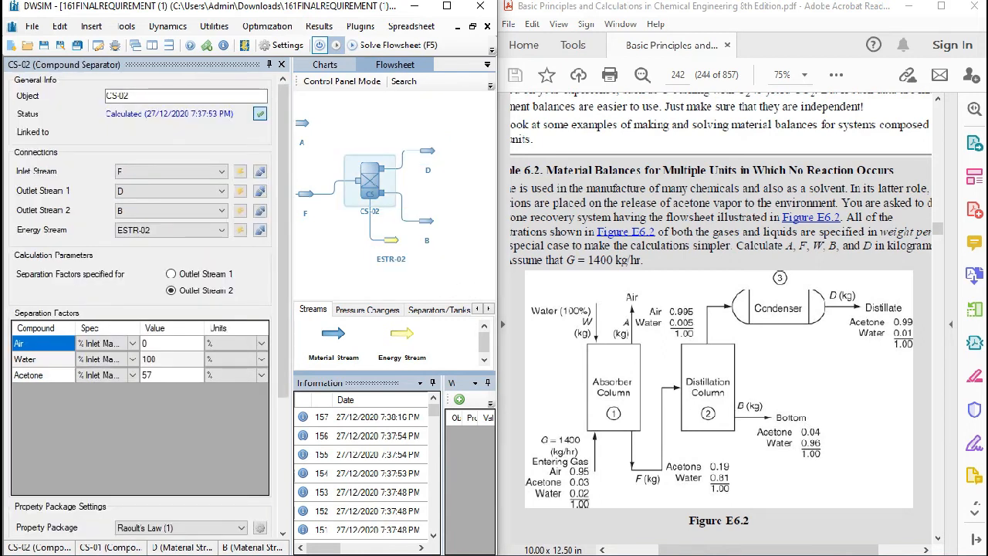
left_click(171, 359)
type("99.996")
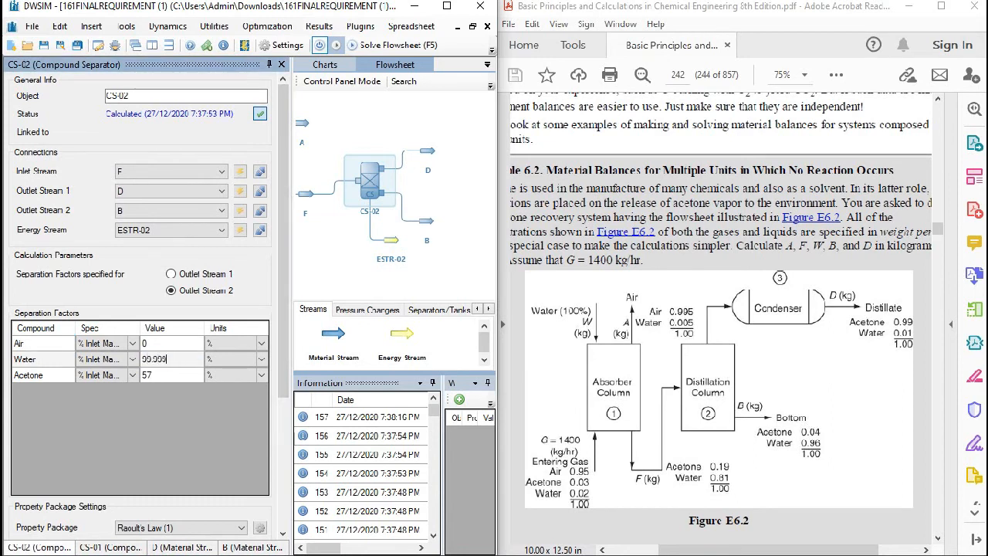
left_click(427, 151)
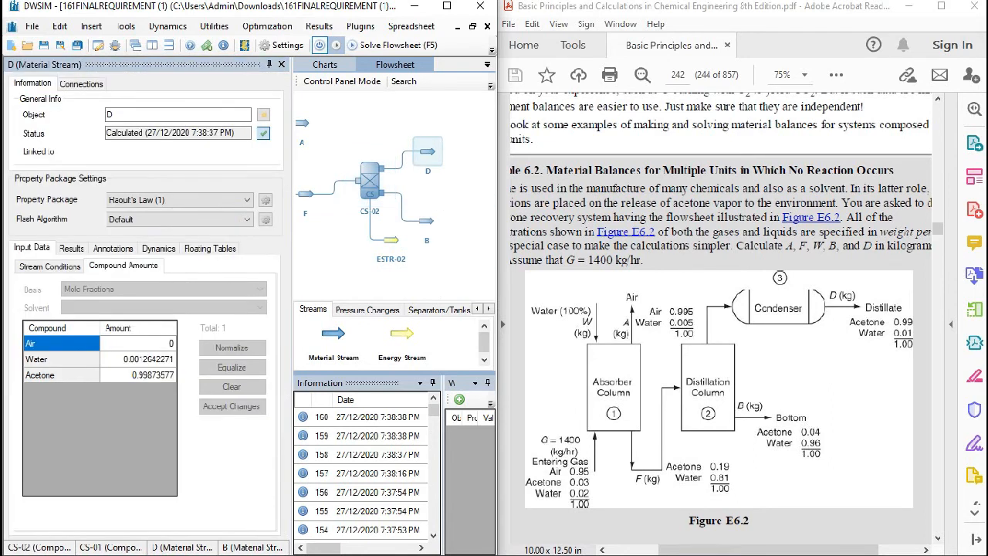
left_click(49, 267)
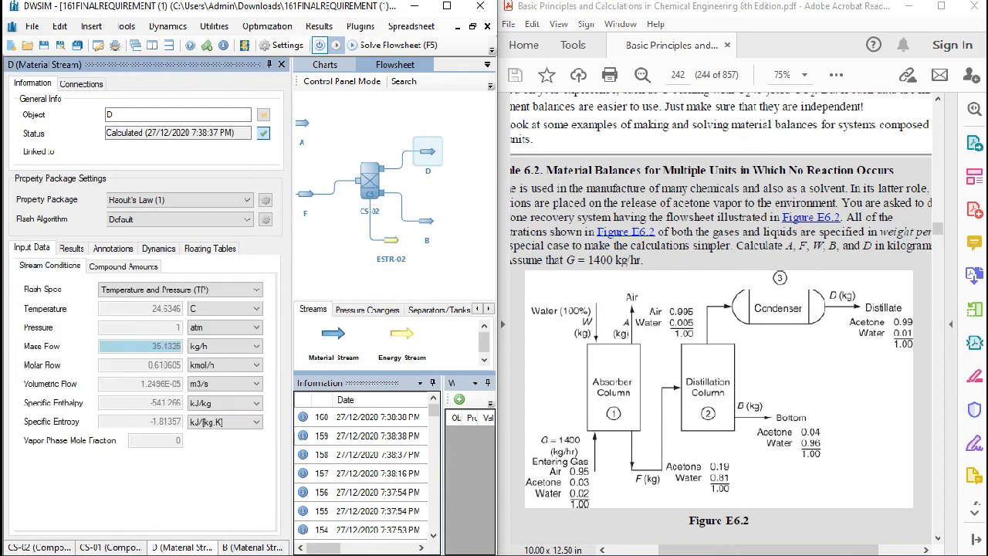
scroll(721, 318, "down", 10)
scroll(720, 318, "down", 4)
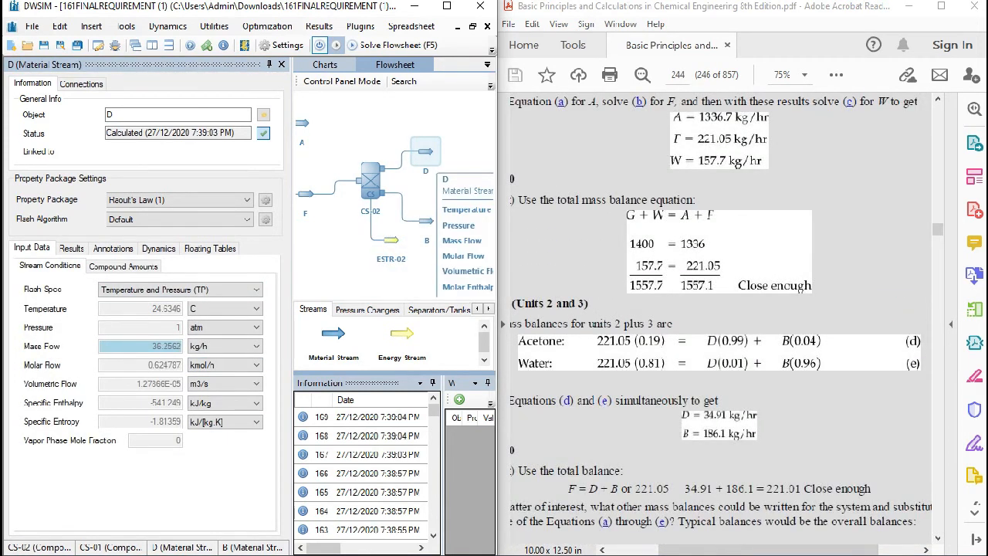
- Try 54% as CS-02's acetone separation factor and check stream D's mass flow against the textbook value
left_click(371, 183)
left_click(172, 375)
type("54")
key("Return")
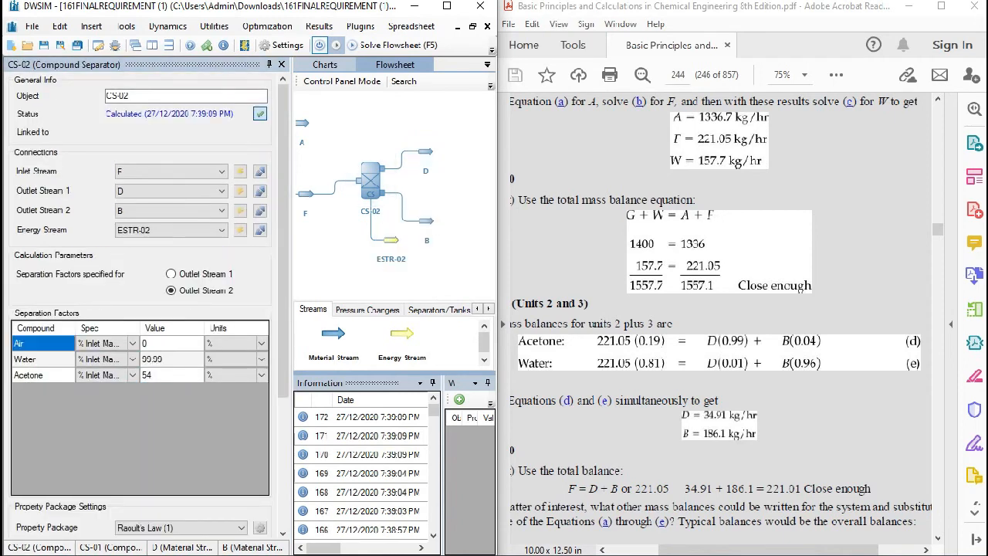
left_click(426, 152)
- Refine CS-02's acetone separation factor to 57.6% and check stream D's mass flow
left_click(370, 182)
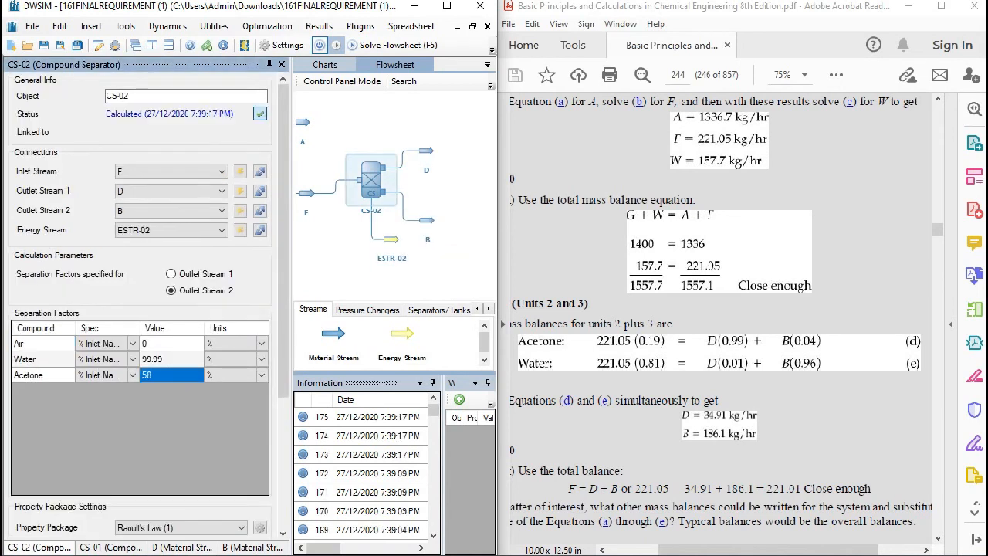
left_click(172, 375)
left_click(161, 375)
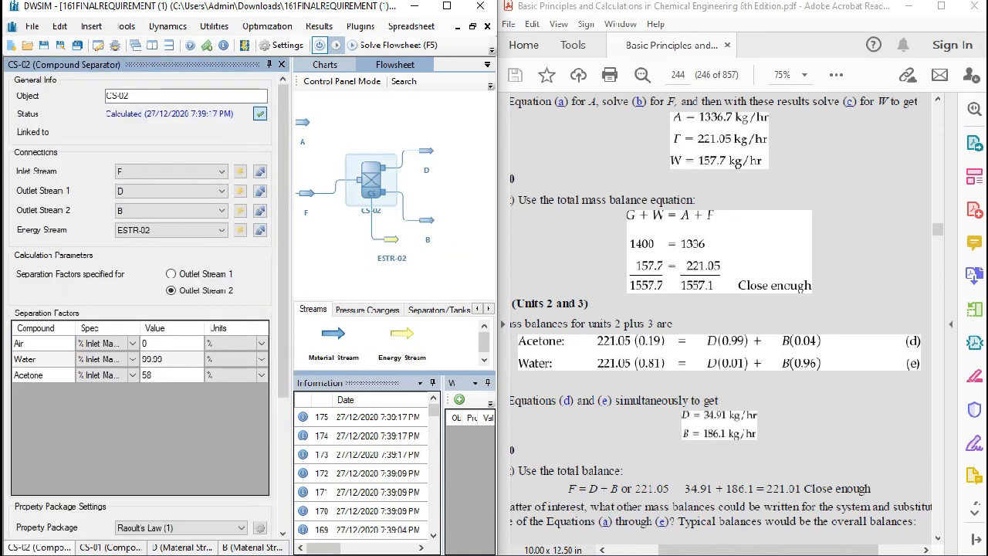
type(".")
type("5")
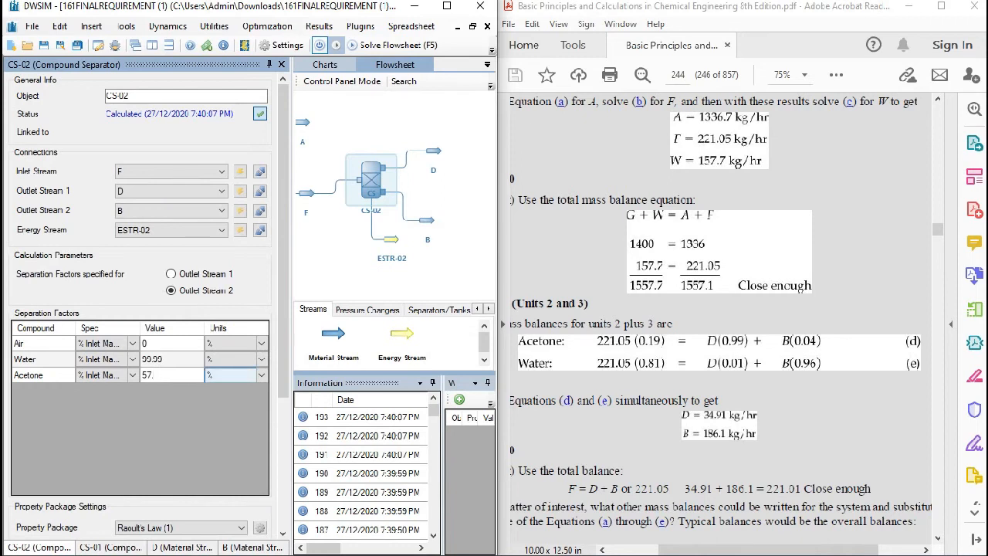
type("5")
key("Return")
left_click(434, 151)
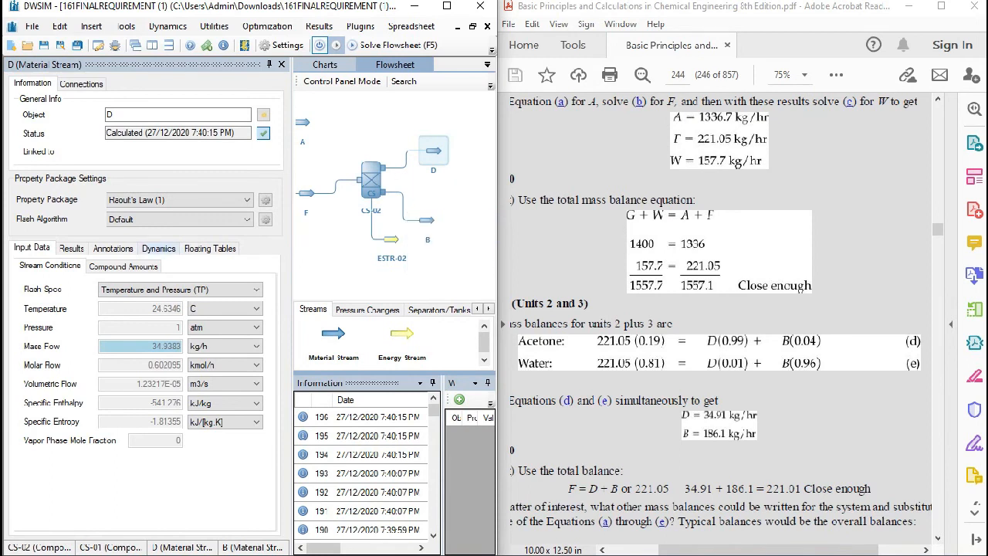
- Compare the compositions of streams D and B with the distillate and bottom compositions in Figure E6.2
left_click(123, 267)
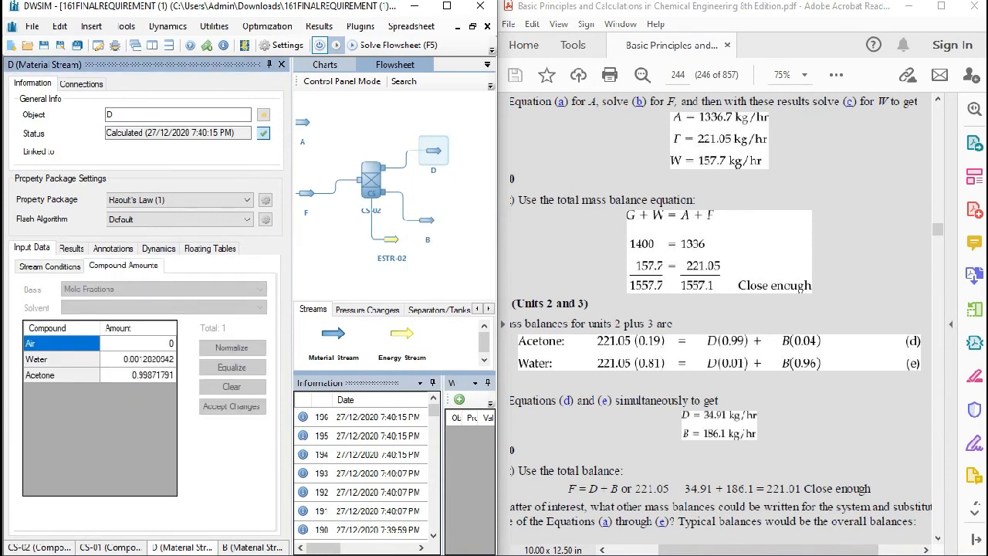
scroll(717, 321, "up", 1)
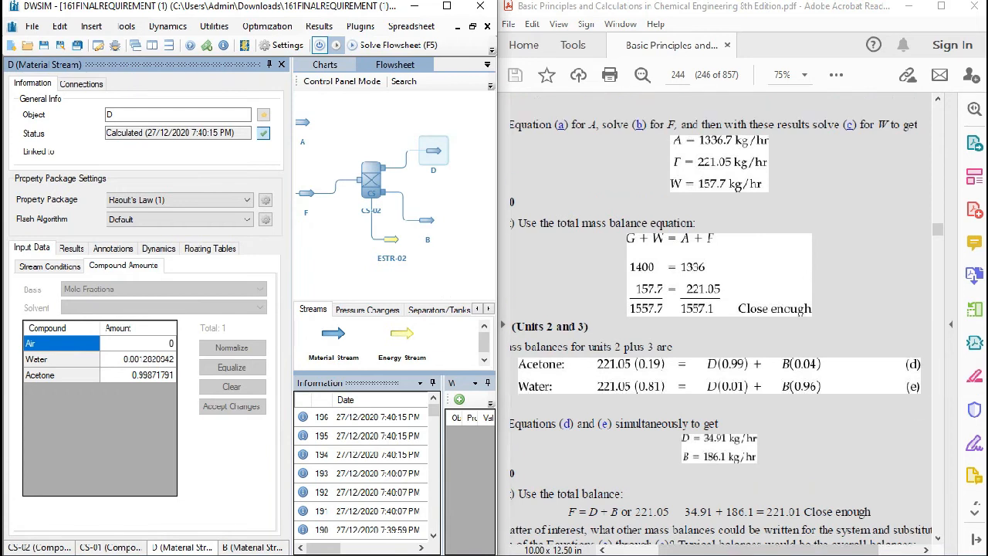
scroll(717, 321, "up", 10)
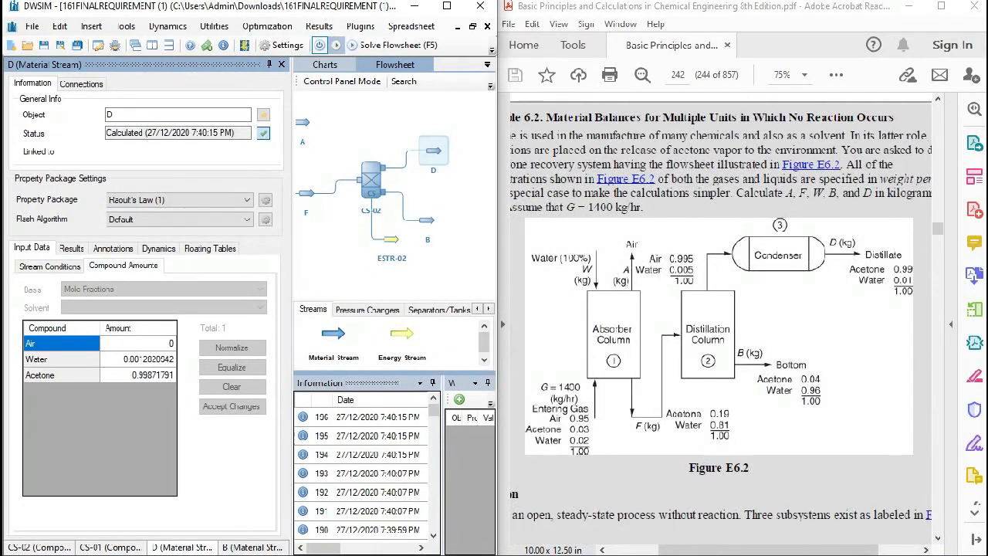
left_click(427, 221)
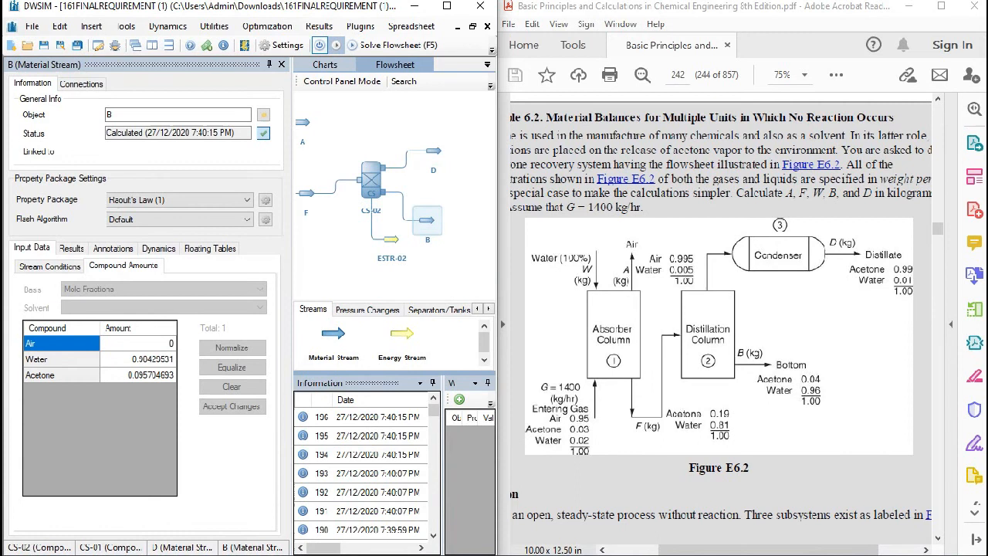
mouse_move(540, 554)
- Compare stream B's mass flow with the textbook's calculated B value and review CS-02's separation factors
left_click(49, 267)
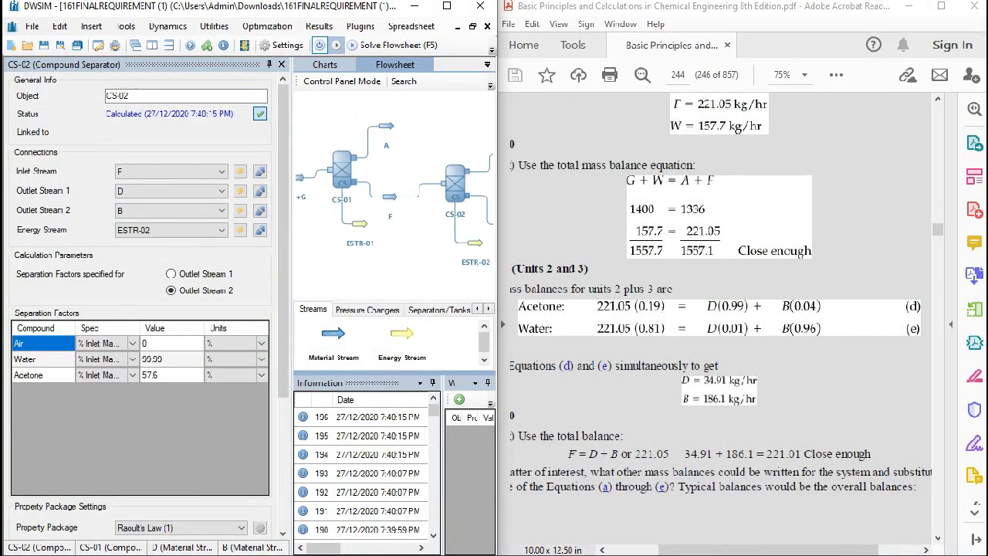
mouse_move(456, 184)
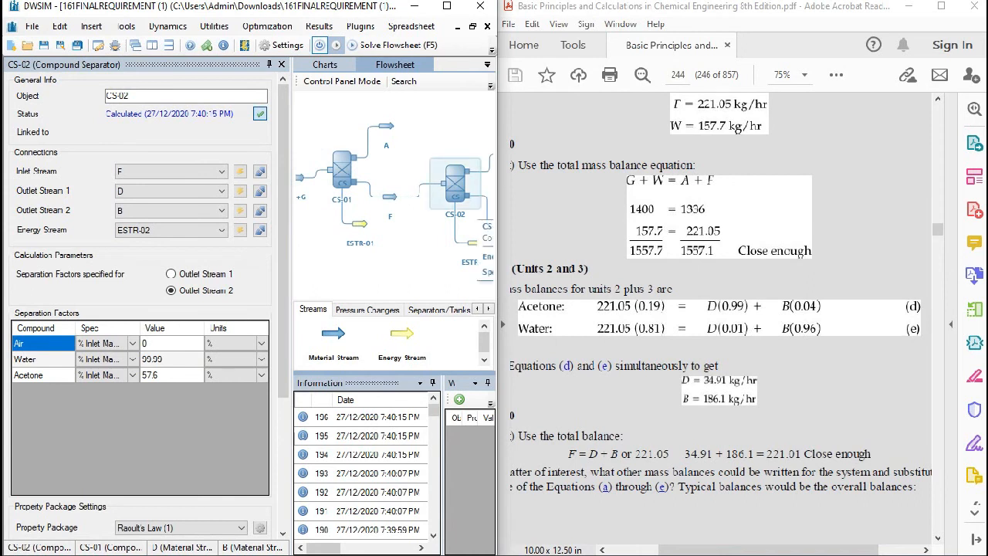
left_click_drag(474, 222, 406, 222)
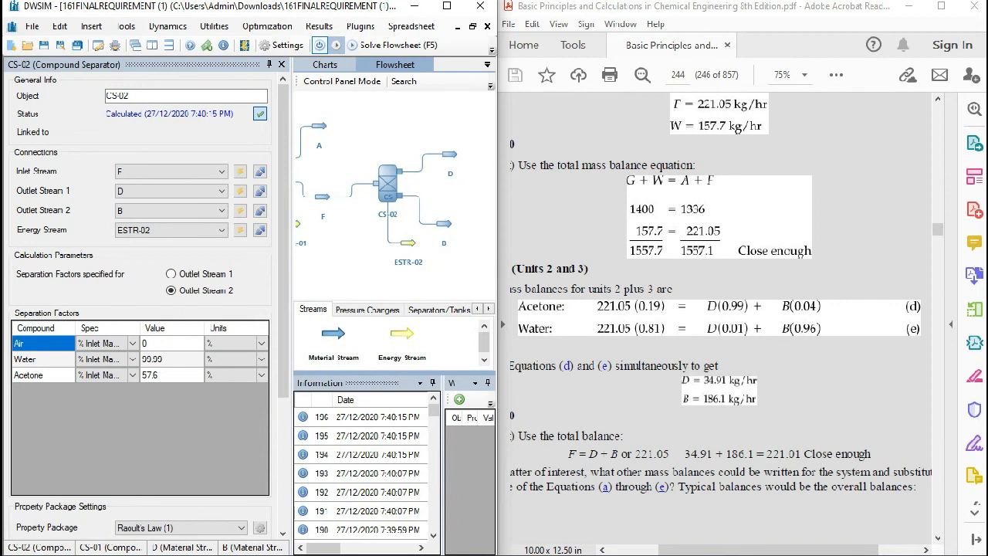
left_click(444, 224)
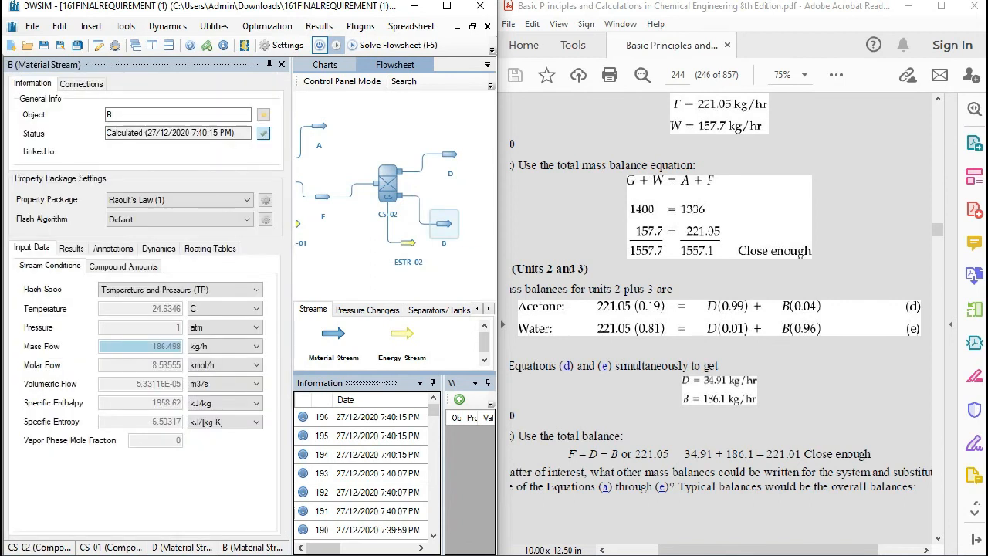
left_click(387, 183)
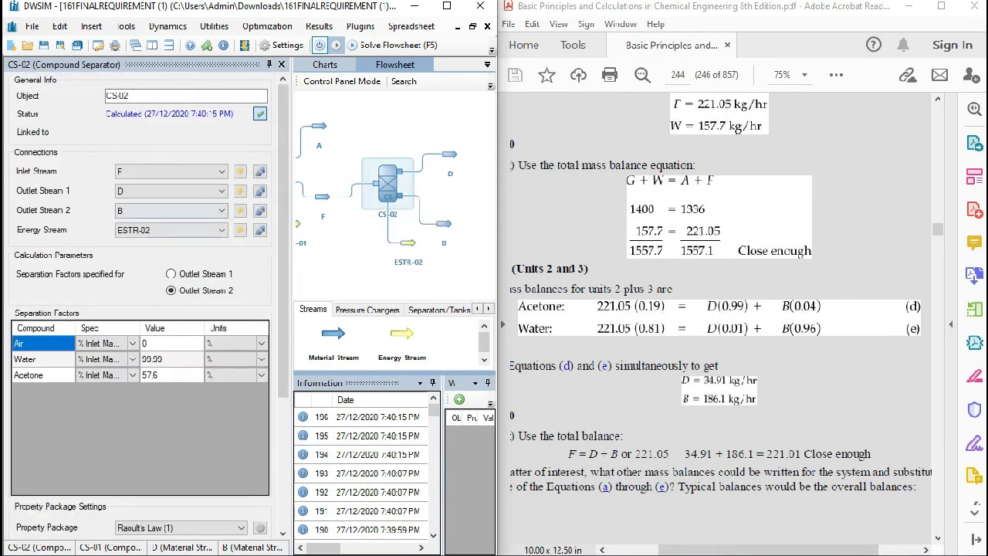
- Compare stream F's composition with the acetone and water fractions given for F in Figure E6.2
left_click_drag(332, 224, 382, 225)
left_click(374, 198)
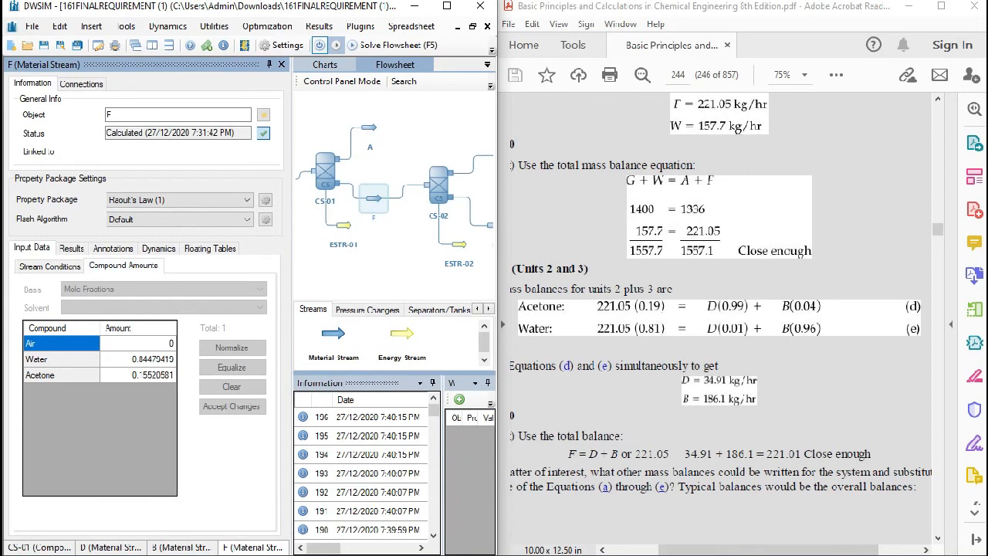
scroll(720, 317, "up", 15)
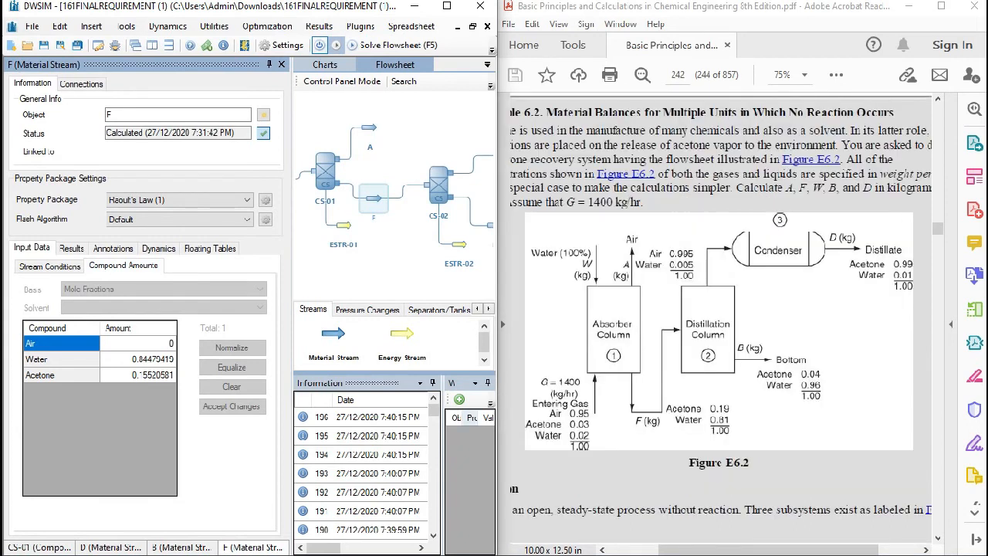
scroll(393, 185, "down", 4)
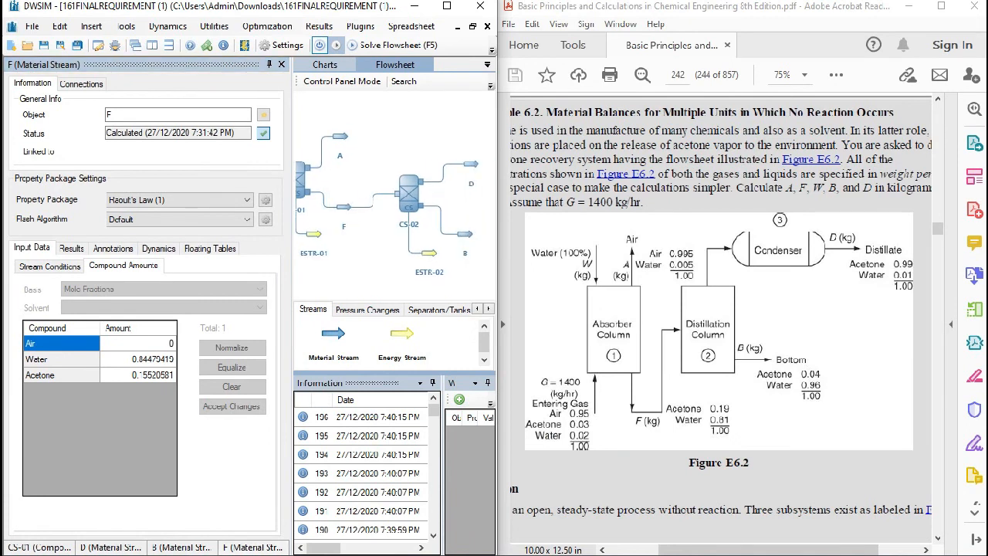
scroll(394, 169, "up", 3)
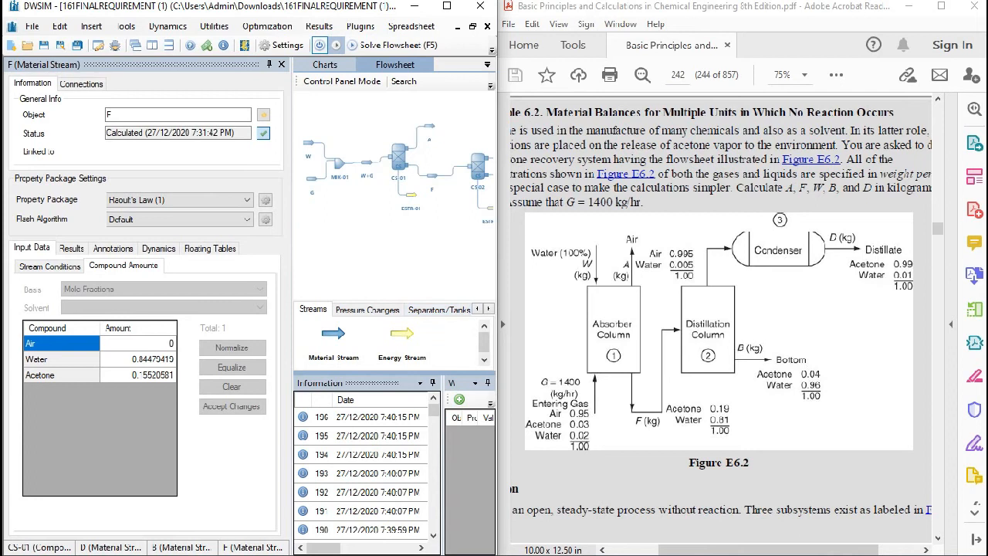
- Add a Stream Splitter in the empty area below the W+G stream and CS-01
left_click(488, 309)
left_click(455, 309)
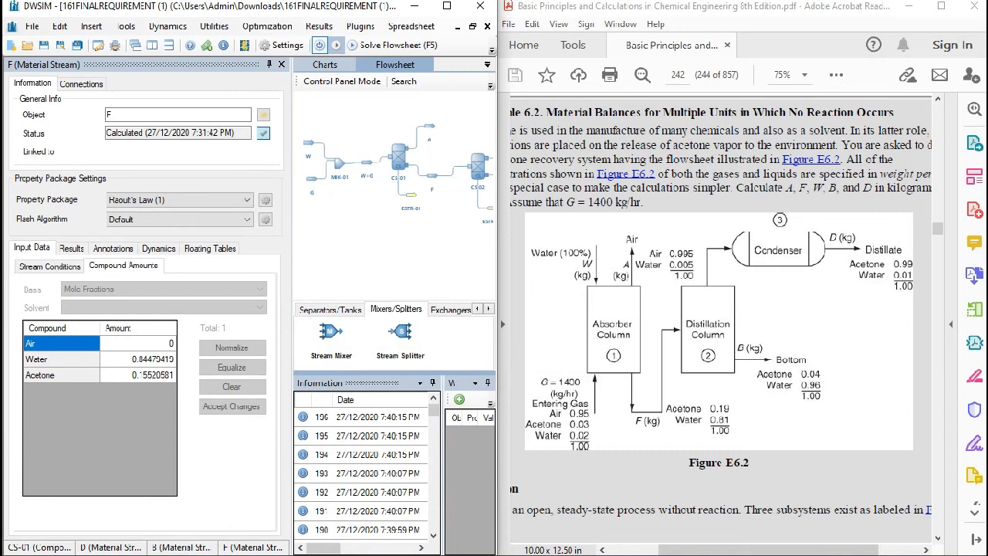
left_click_drag(401, 331, 375, 240)
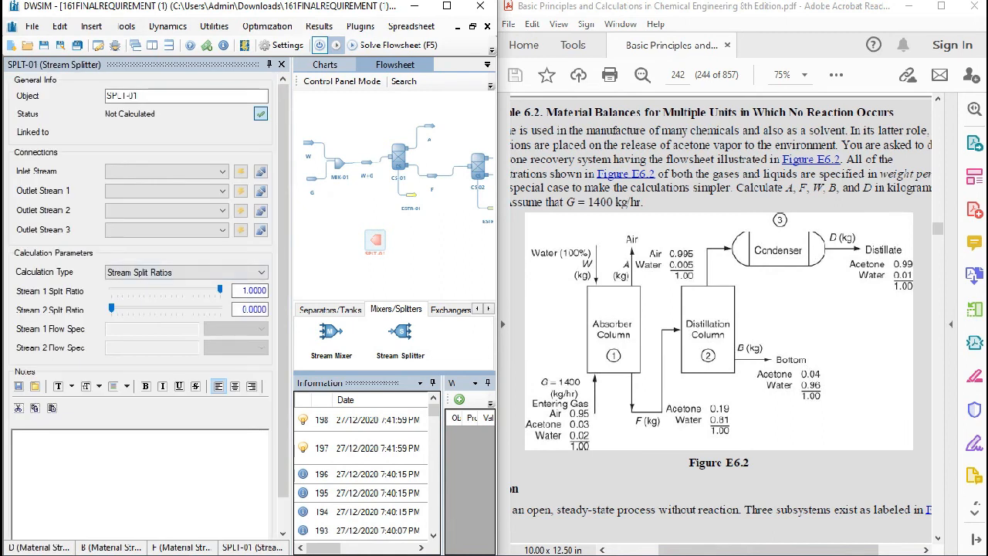
left_click_drag(375, 240, 356, 256)
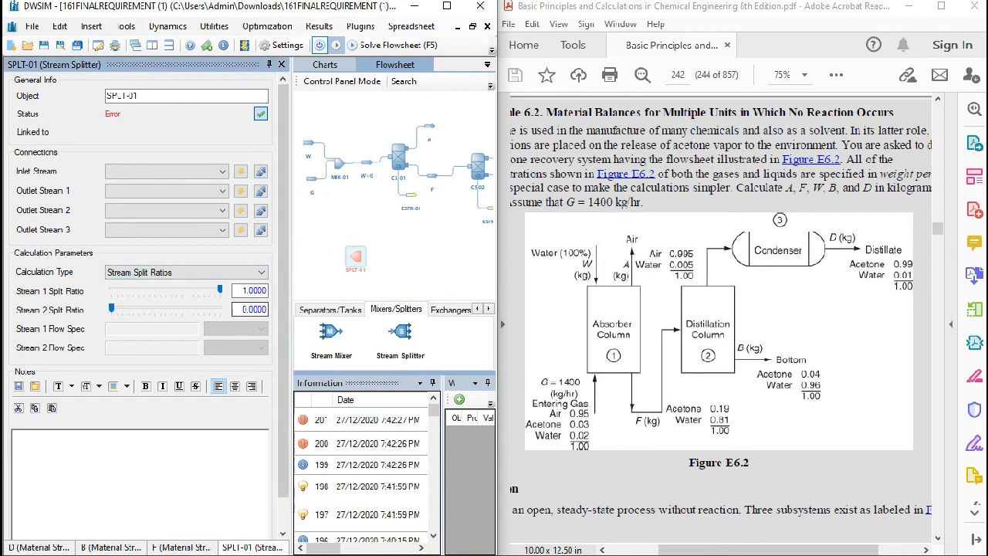
- Try Stream Mass Flow Specs as the splitter's calculation type and switch it back to Stream Split Ratios
left_click(248, 273)
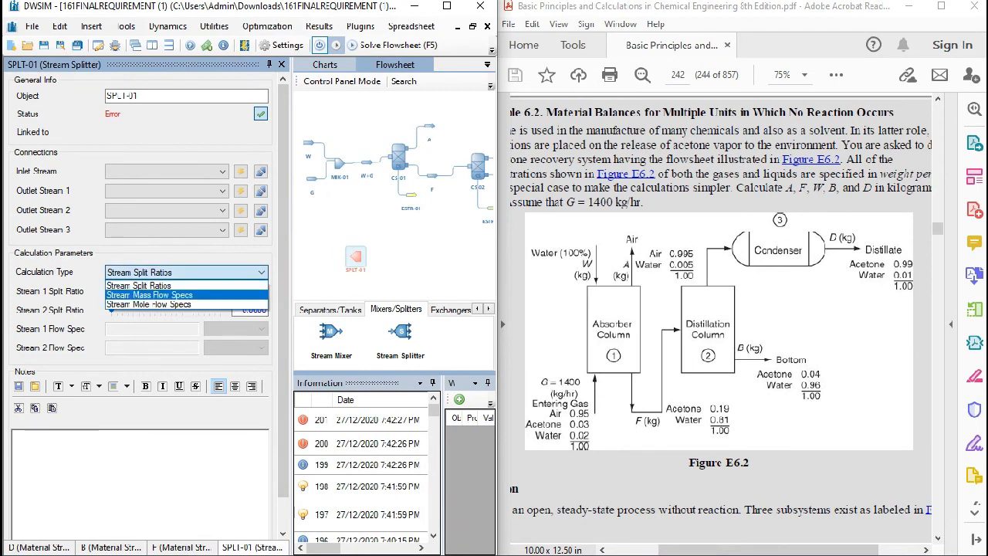
left_click(150, 294)
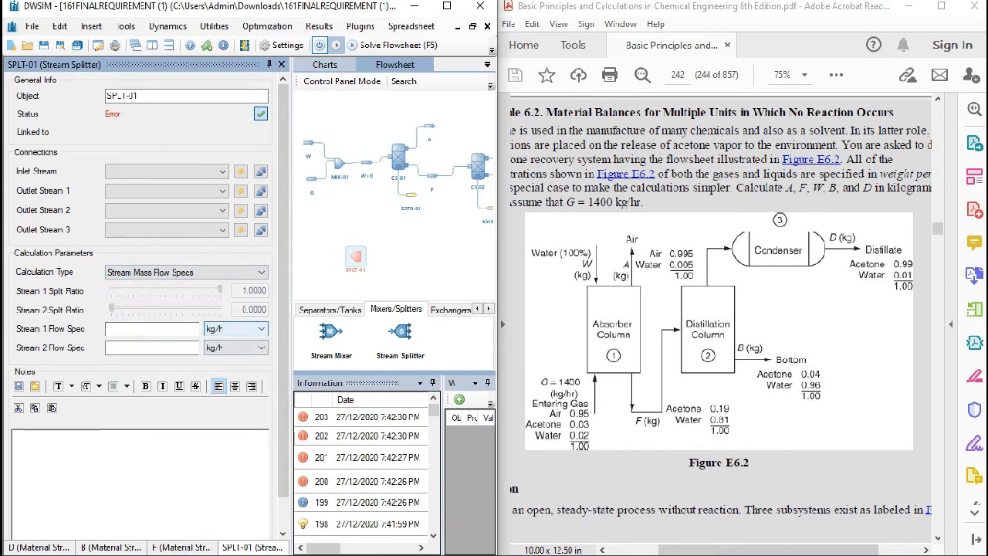
left_click(248, 272)
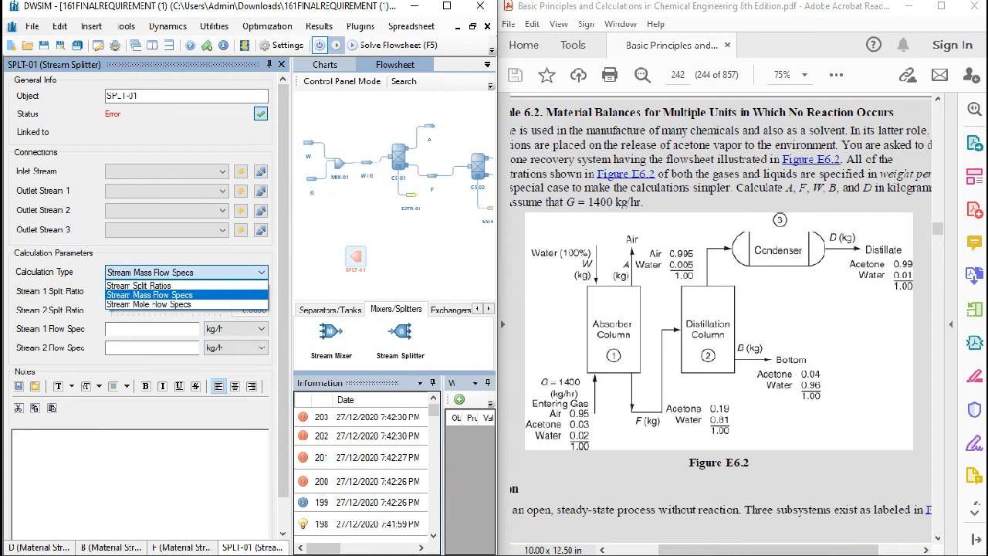
left_click(150, 295)
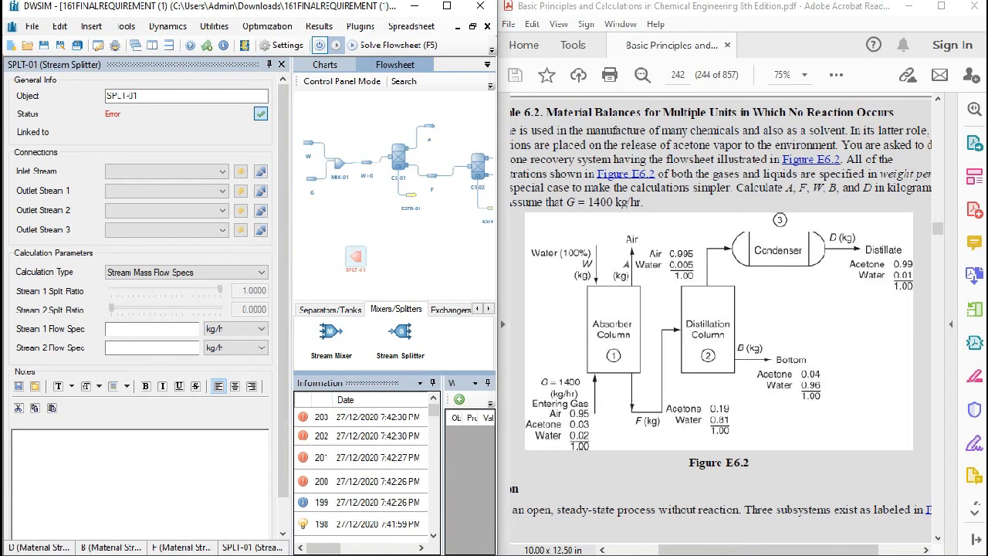
left_click(232, 272)
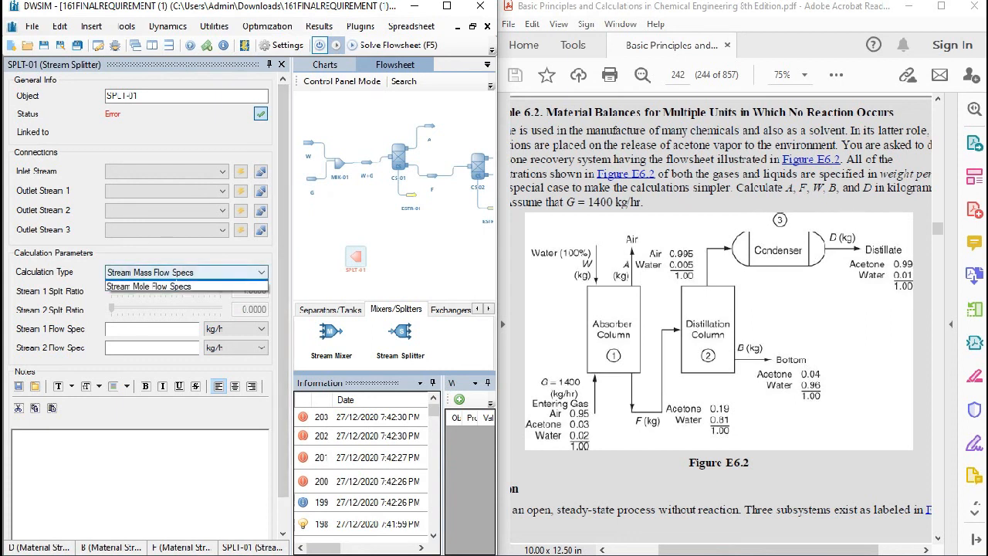
left_click(200, 284)
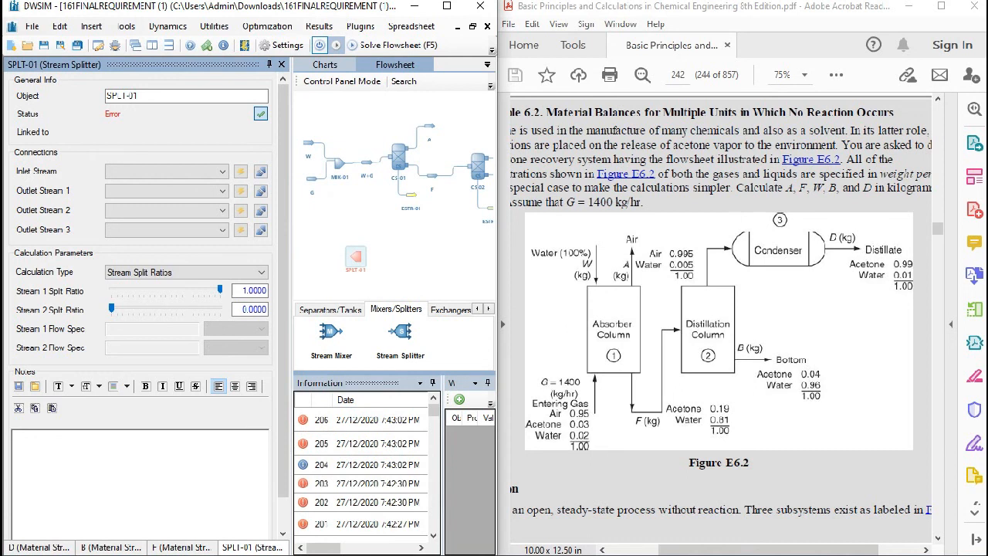
- Delete the unconnected stream splitter from the flowsheet
left_click_drag(420, 235, 456, 225)
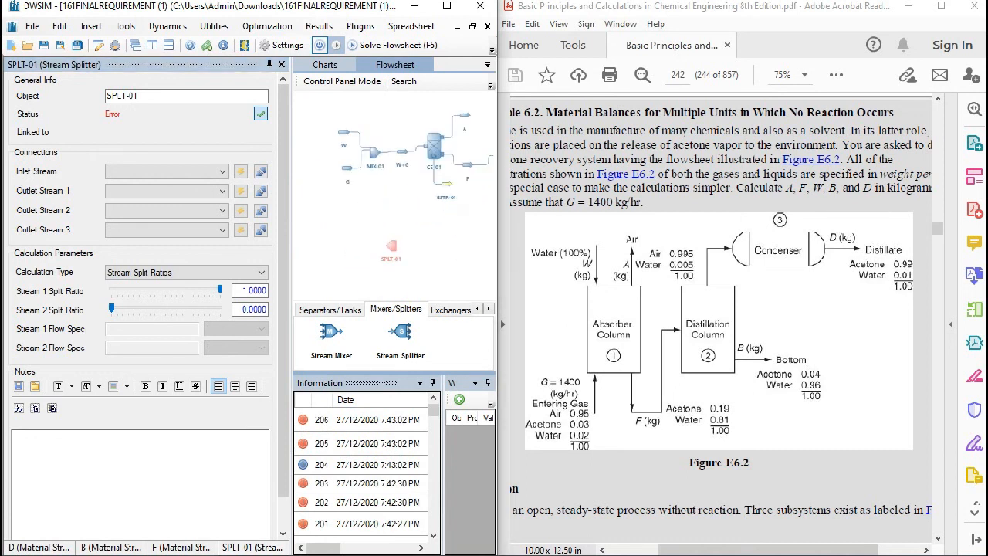
left_click(391, 246)
key("Delete")
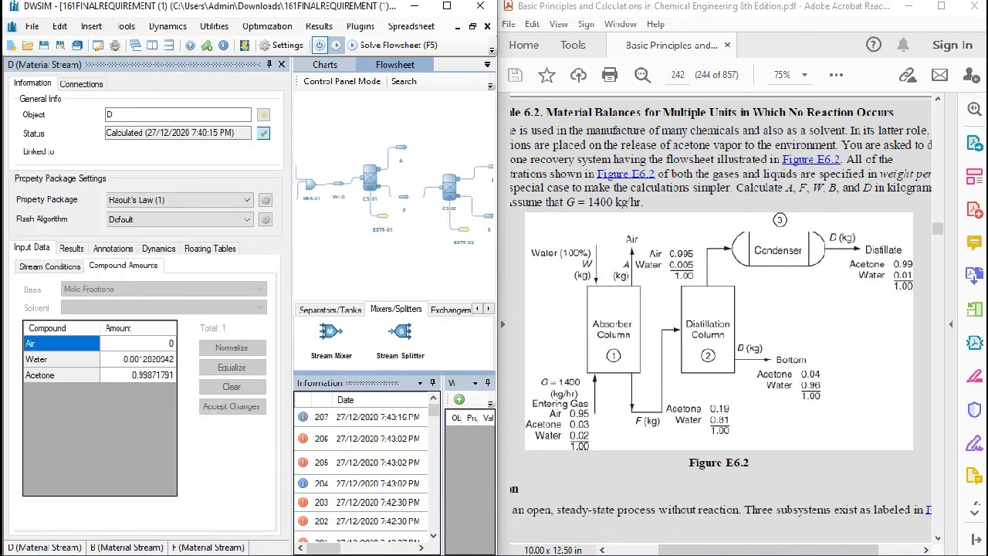
- Compare the mass flows of streams A, F and B with the textbook's calculated values
scroll(721, 319, "down", 10)
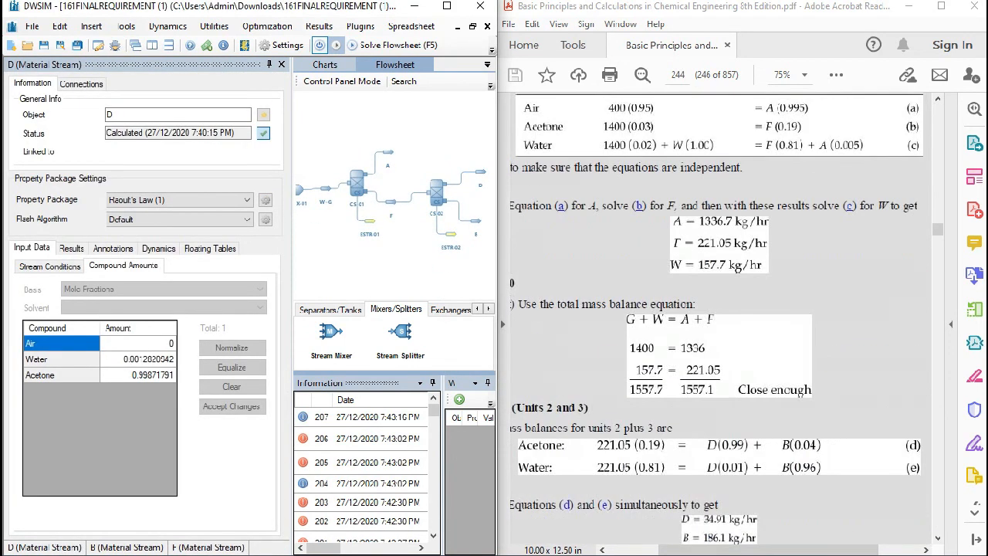
left_click(388, 153)
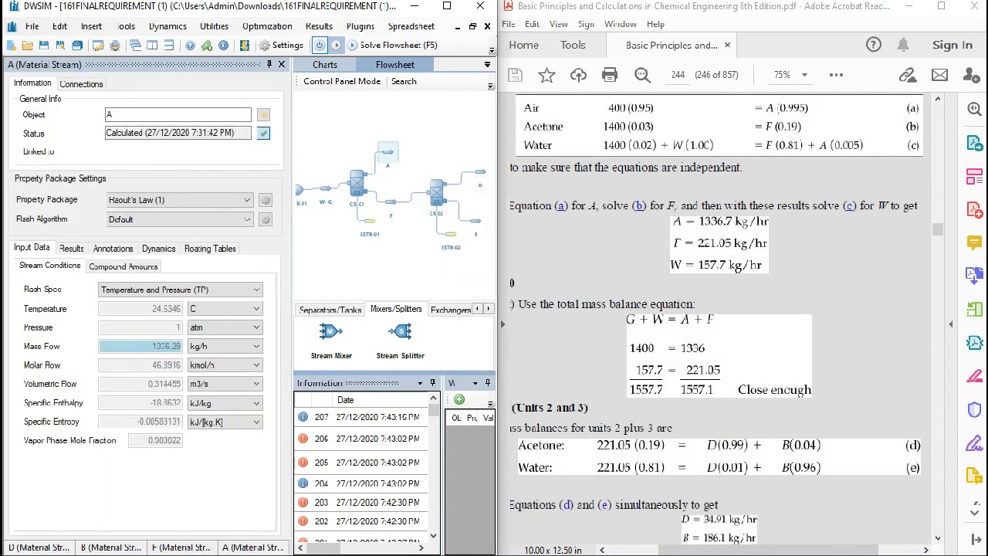
left_click(390, 202)
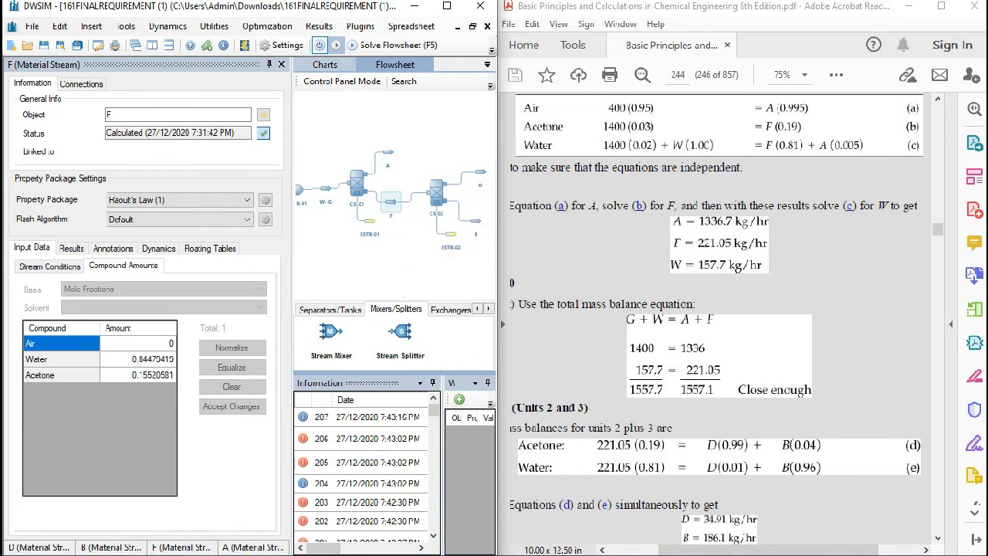
left_click(49, 266)
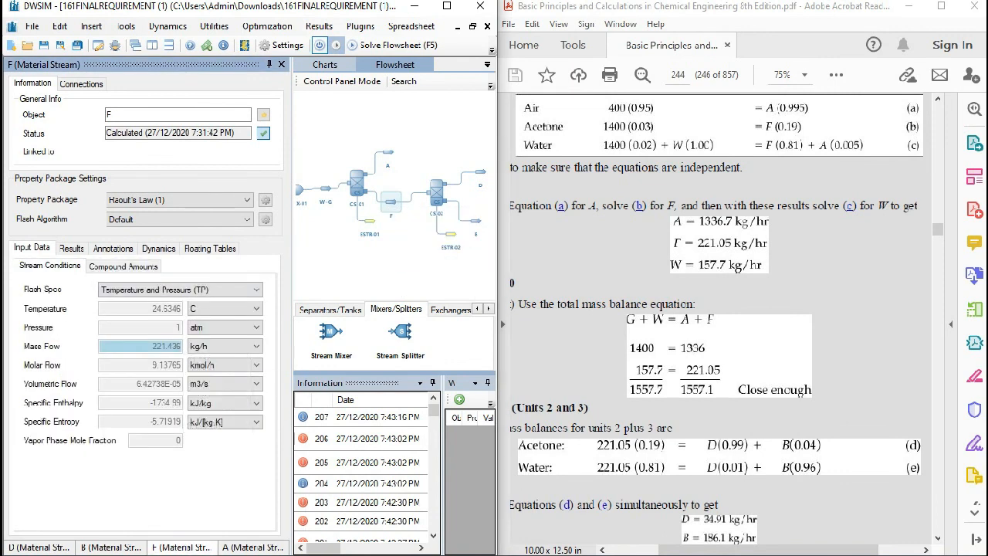
scroll(716, 316, "down", 3)
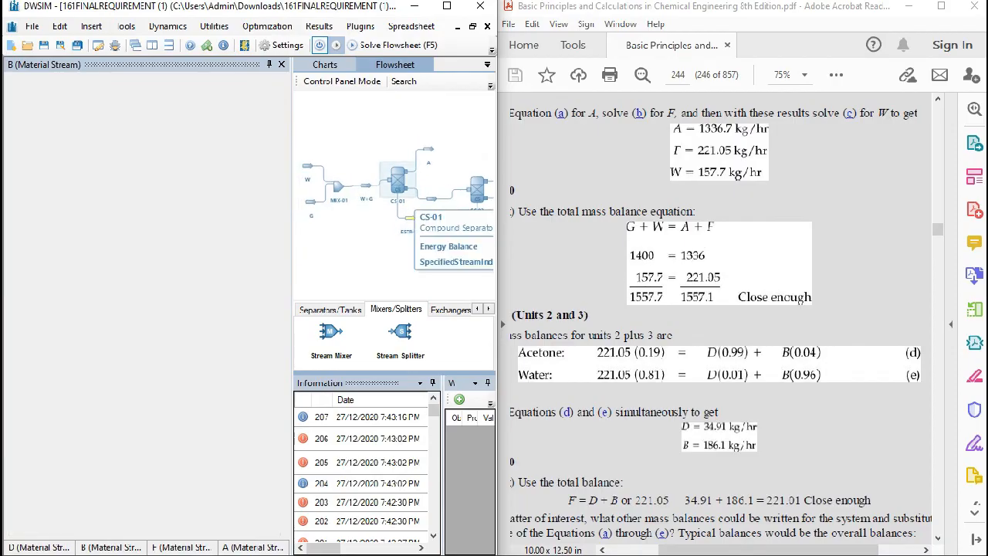
- Review the separation factors of CS-01 and CS-02 alongside the process diagram in Figure E6.2
scroll(716, 317, "up", 3)
scroll(716, 316, "up", 10)
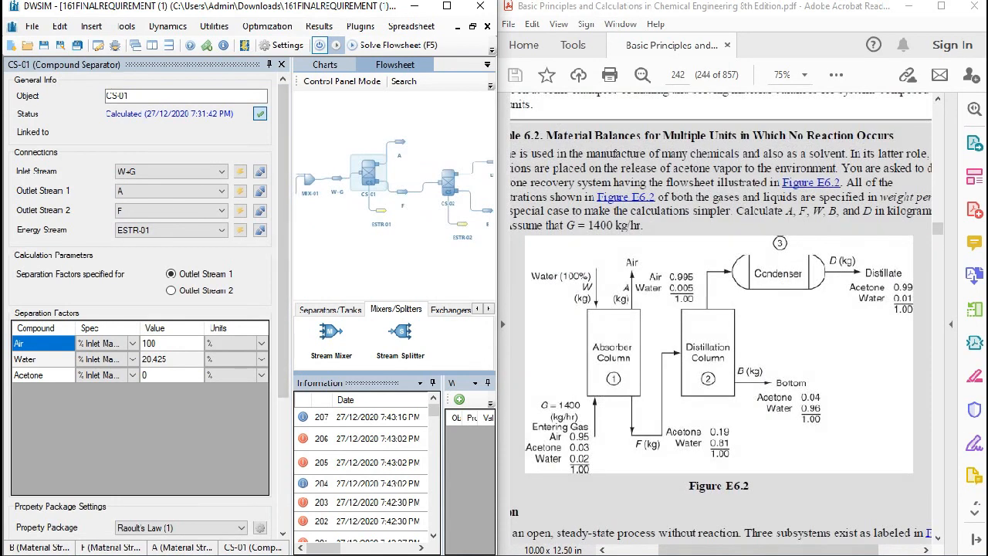
scroll(500, 319, "left", 3)
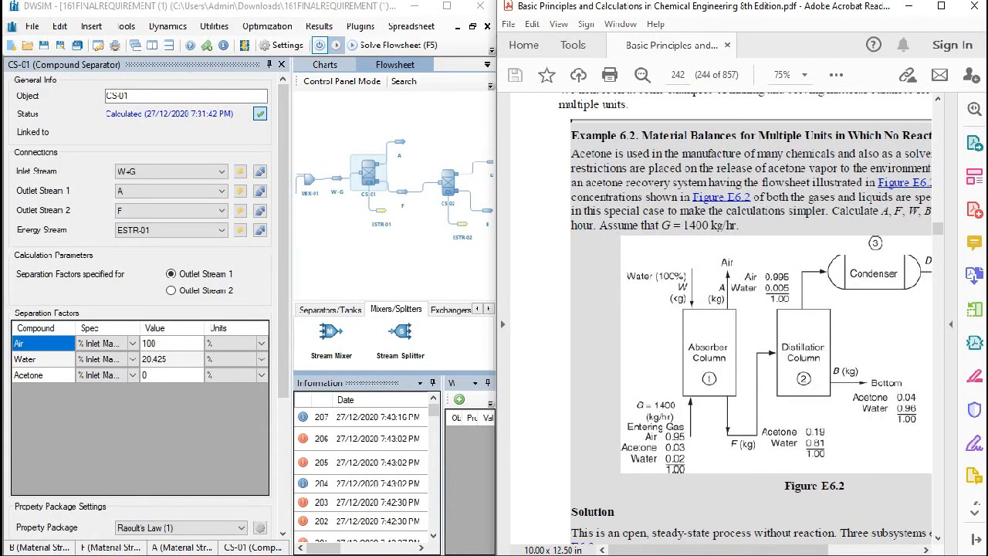
left_click_drag(448, 255, 376, 263)
left_click(376, 189)
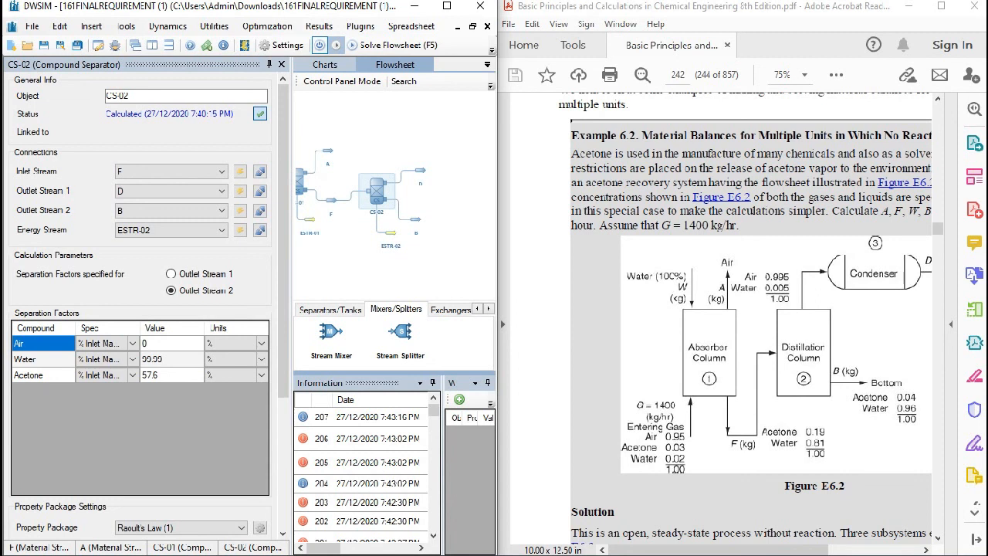